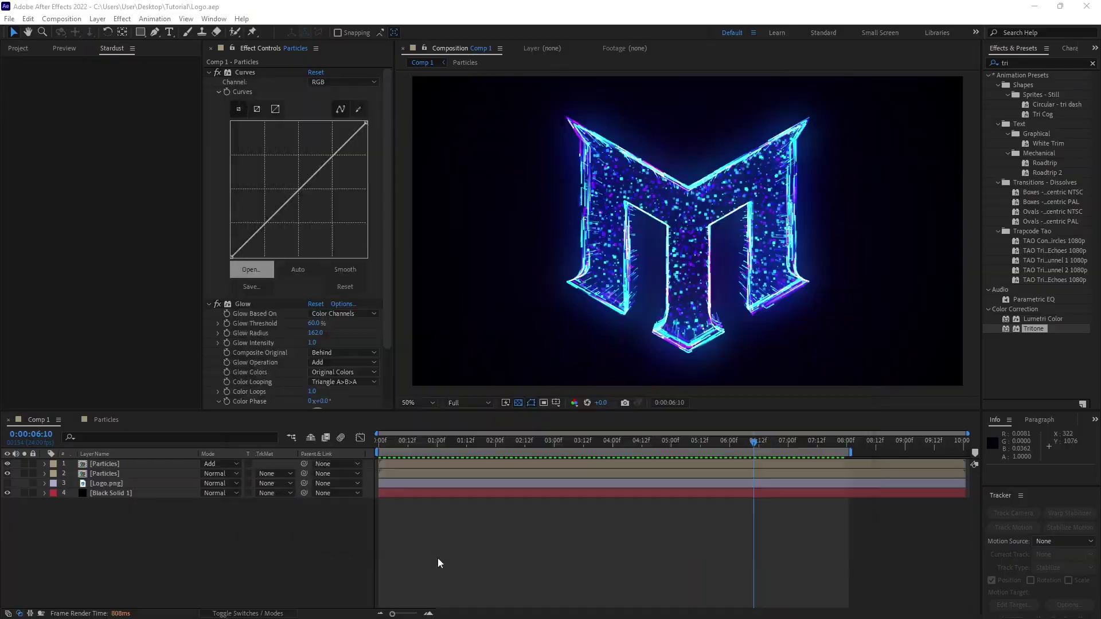
Step: Play the finished glowing neon particle M logo animation in Comp 1
click(384, 444)
key(space)
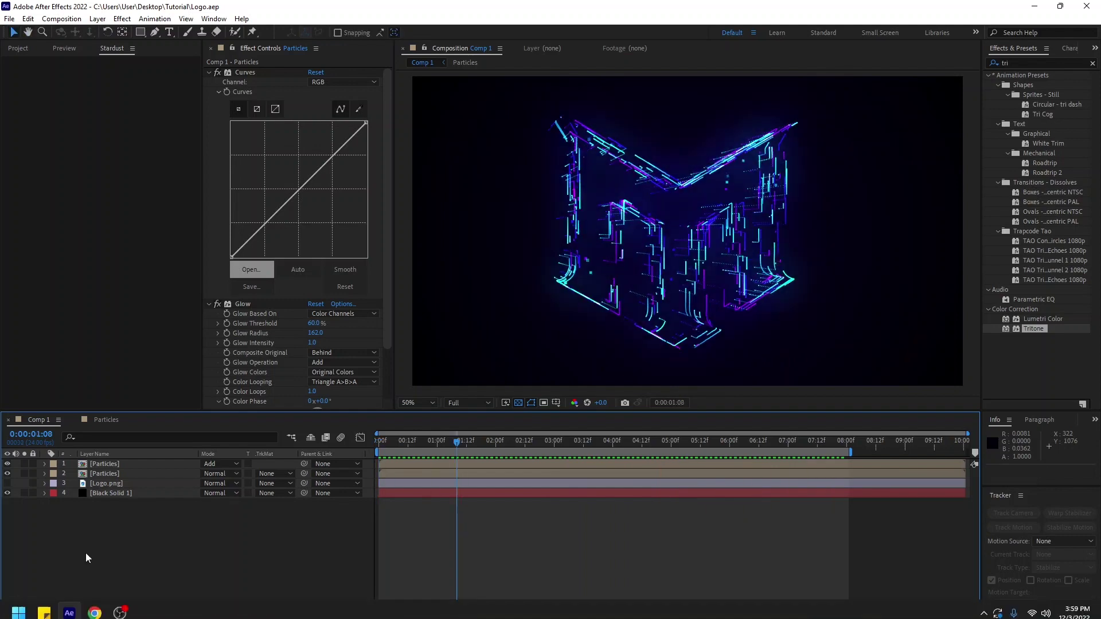
Step: Create a new 1920×1080 composition named Comp 2
click(18, 48)
key(ctrl+n)
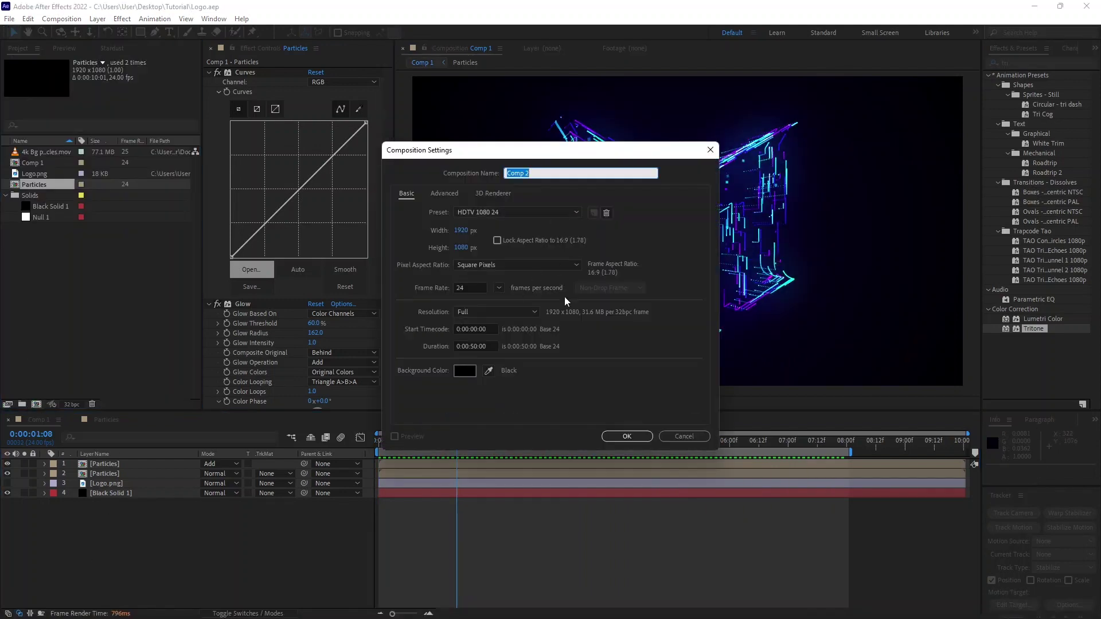
click(627, 437)
Step: Place Logo.png in Comp 2 and auto-trace its M outline into masks
click(518, 402)
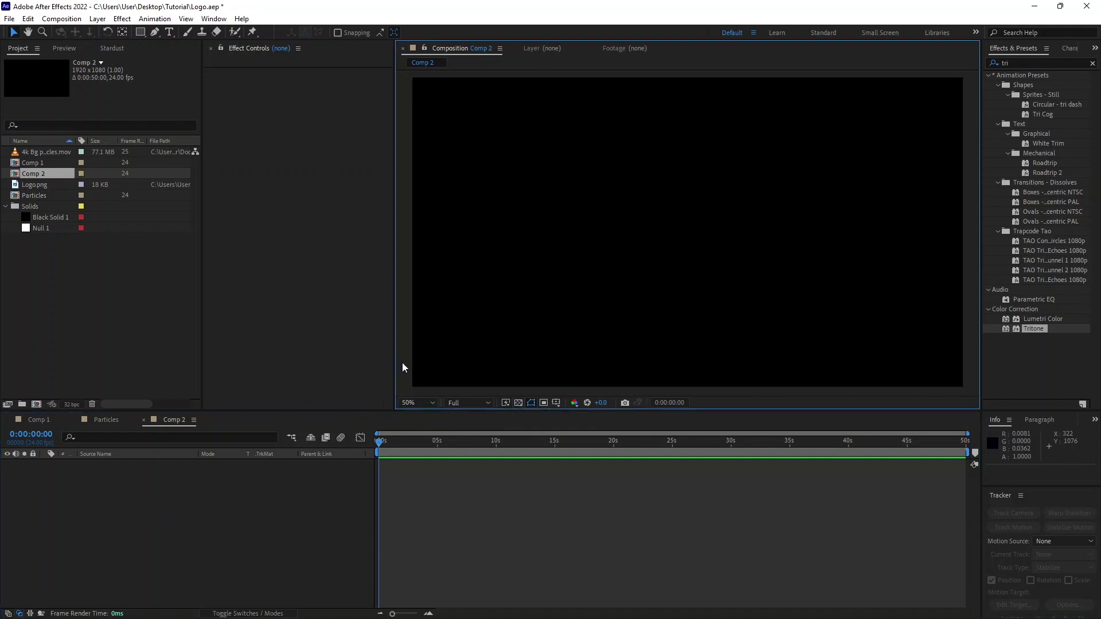
click(518, 402)
drag(42, 185, 109, 468)
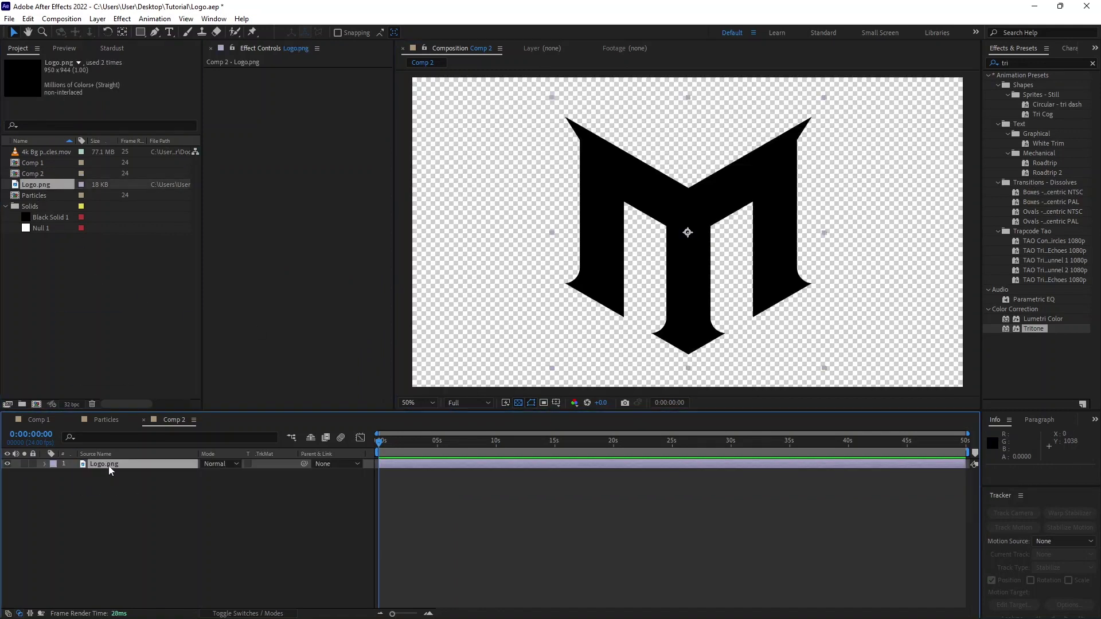
click(97, 18)
click(114, 391)
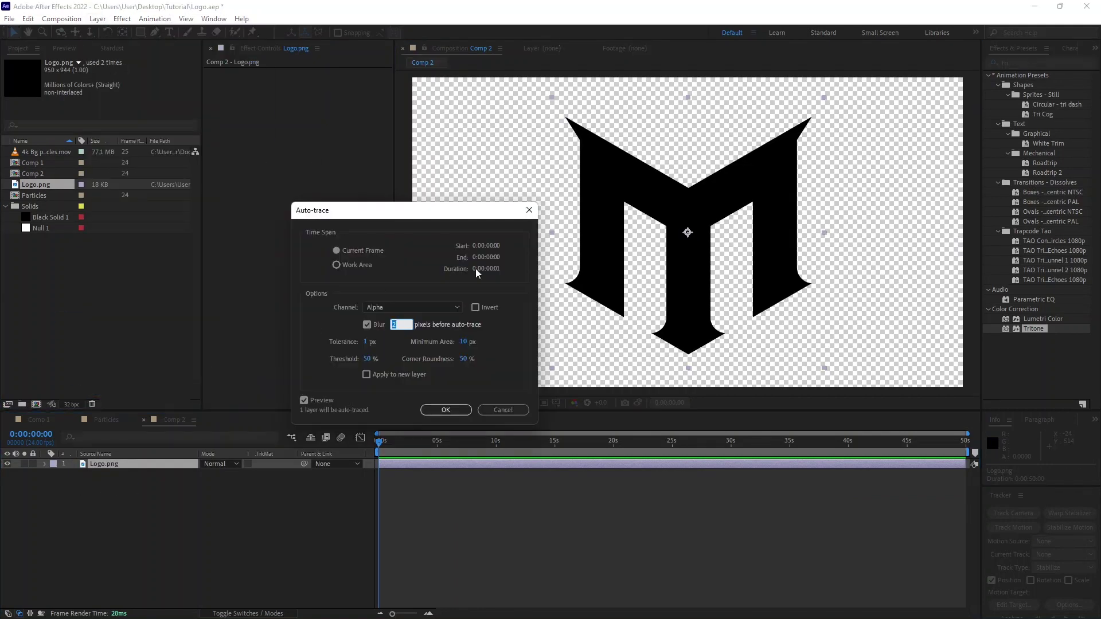
click(446, 410)
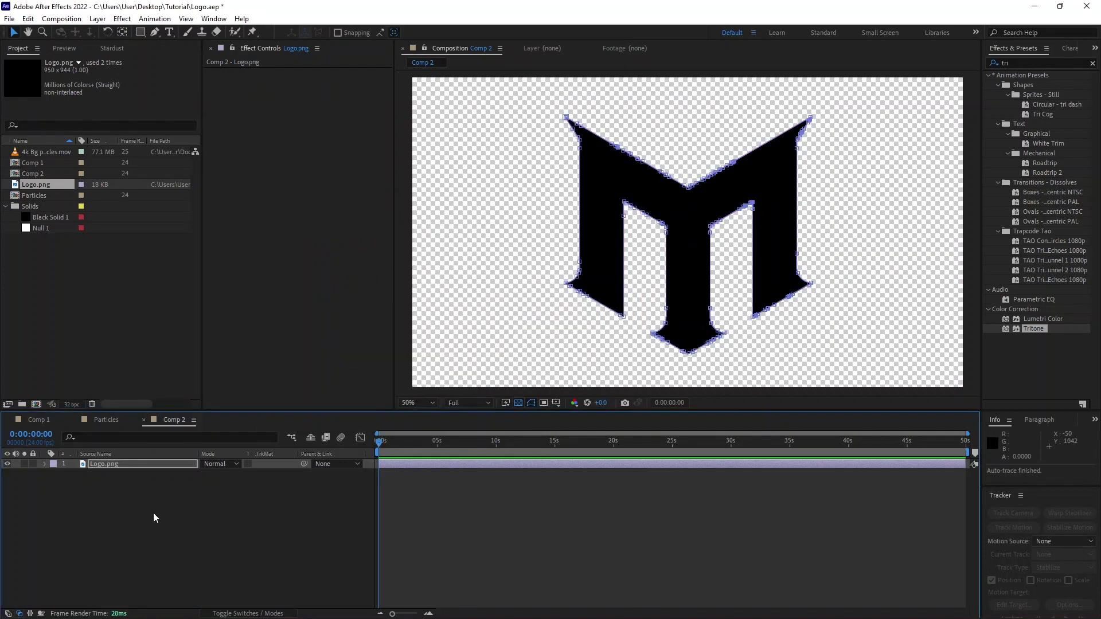
Step: Add a black full-frame solid, Black Solid 2, to Comp 2
right_click(103, 493)
mouse_move(172, 351)
click(351, 382)
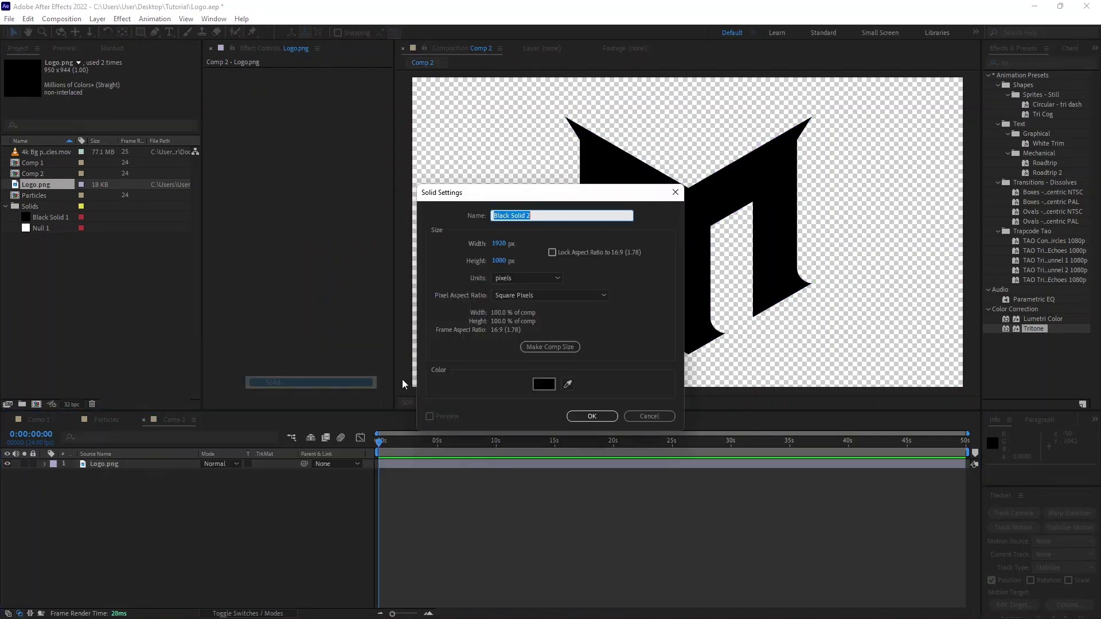
click(592, 420)
Step: Copy the traced Mask 1 from Logo.png onto Black Solid 2
click(102, 472)
key(m)
click(102, 483)
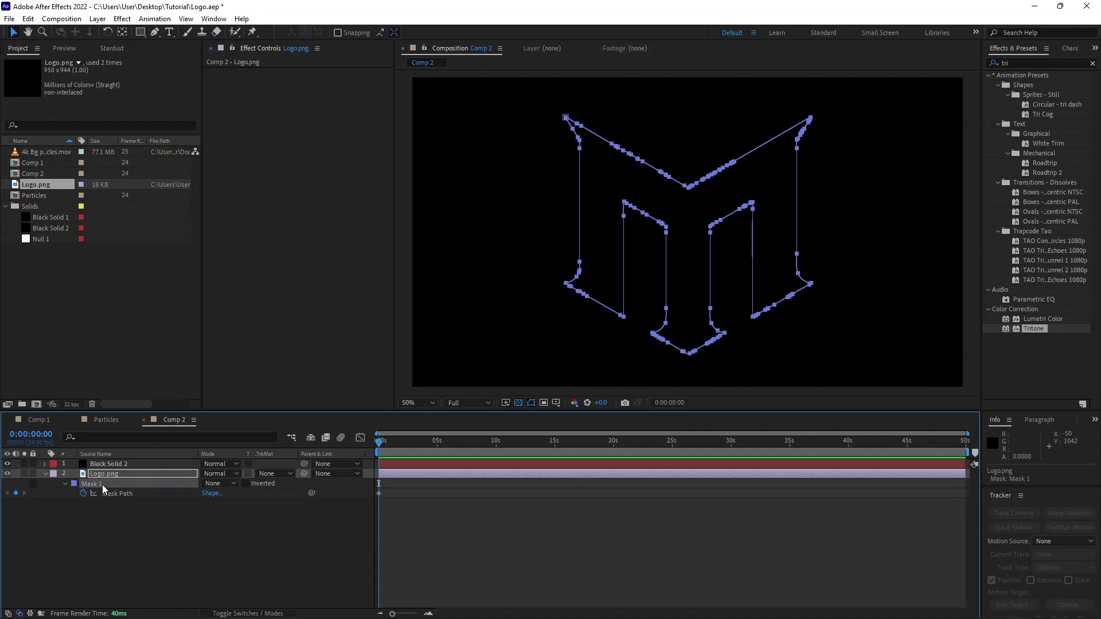
key(ctrl+c)
click(122, 464)
key(ctrl+v)
click(45, 474)
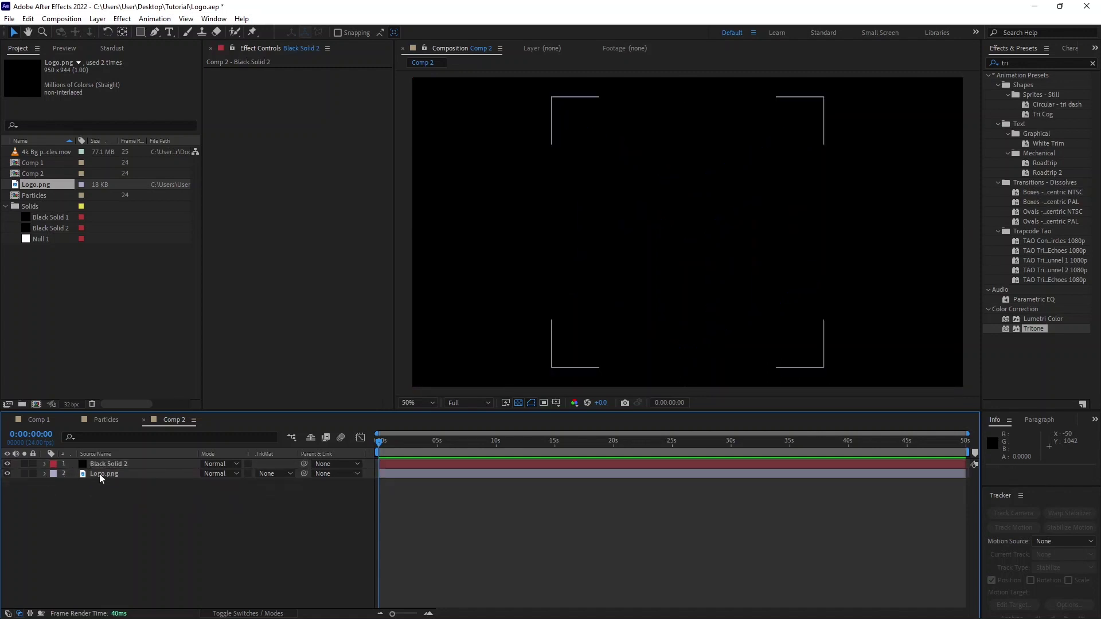
Step: Add a second black solid, Black Solid 3, and clear the Effects & Presets search
right_click(112, 493)
mouse_move(172, 347)
click(321, 369)
key(Return)
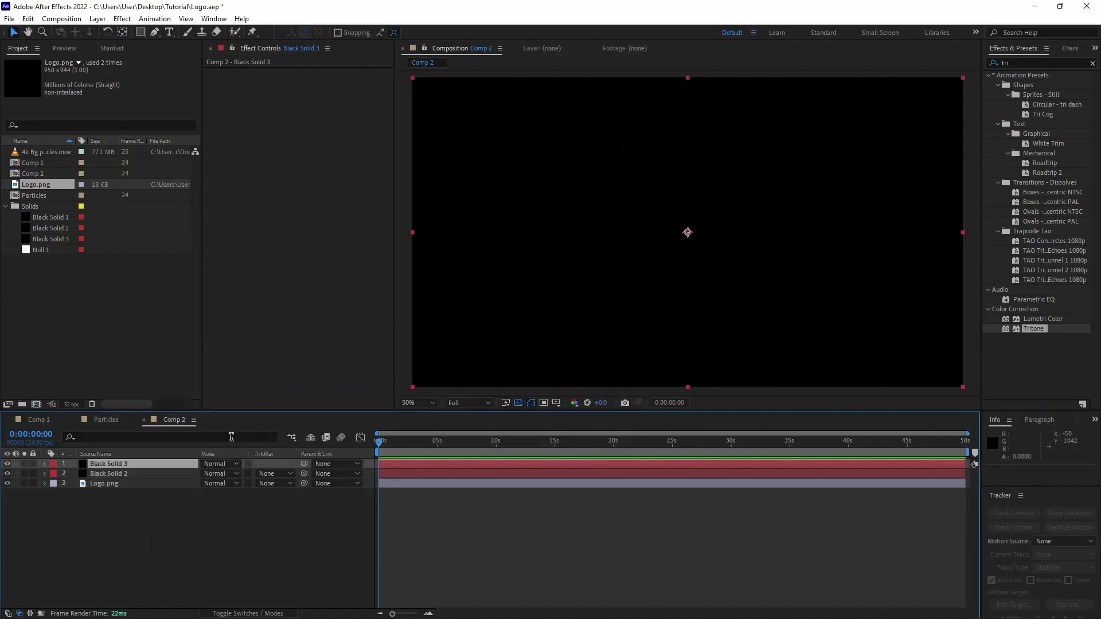
click(1092, 63)
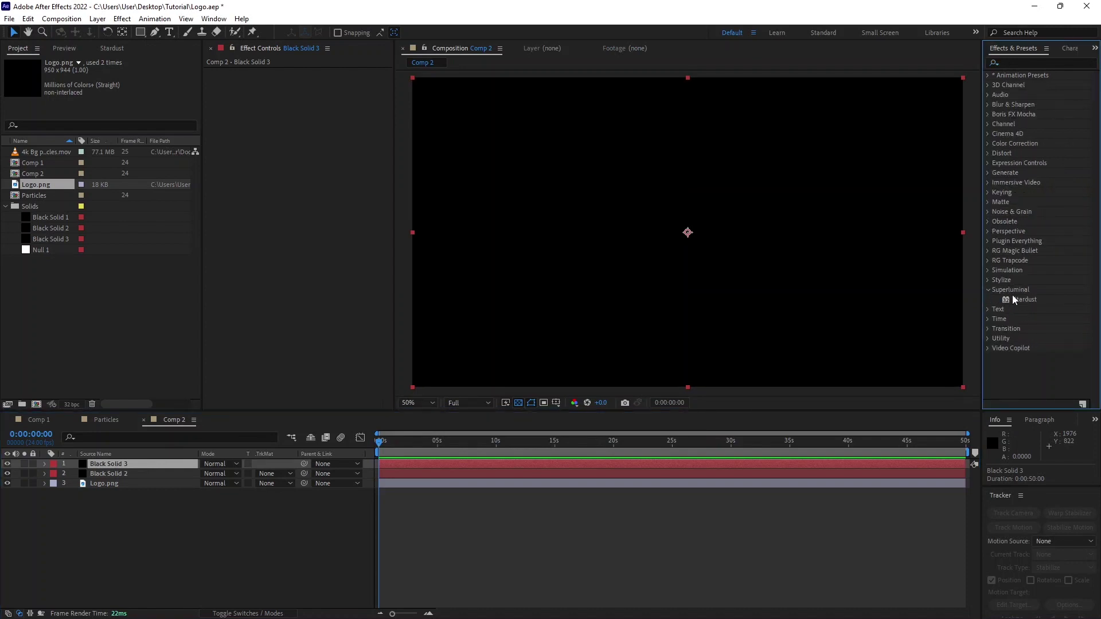
Step: Apply Stardust to Black Solid 3 with a Text/Mask emitter sourced from Black Solid 2
drag(1012, 296, 683, 298)
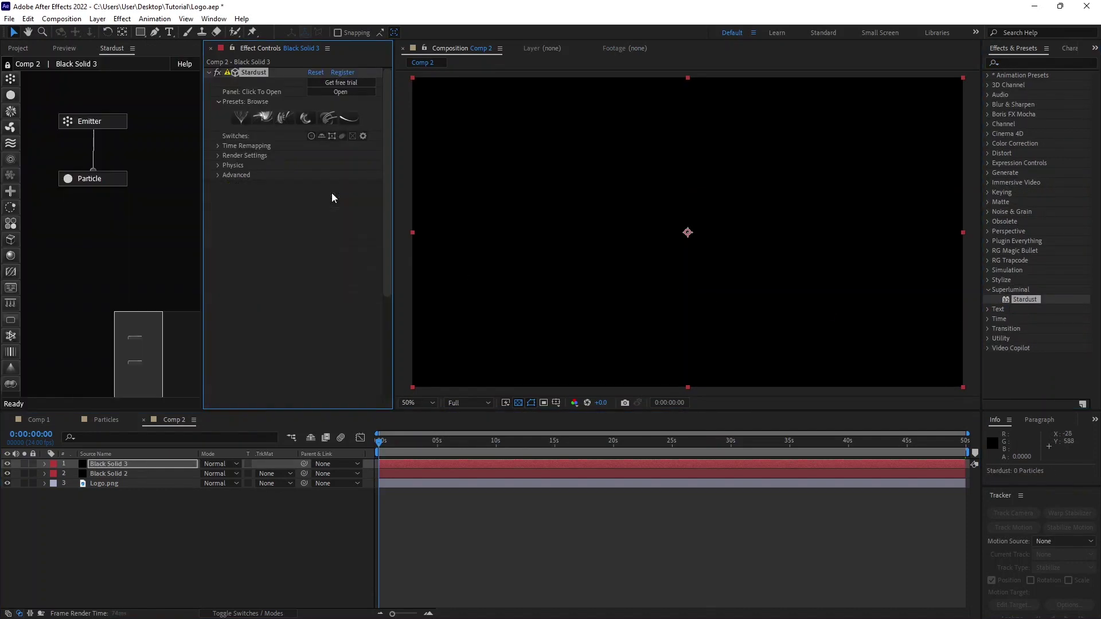
click(109, 123)
click(344, 214)
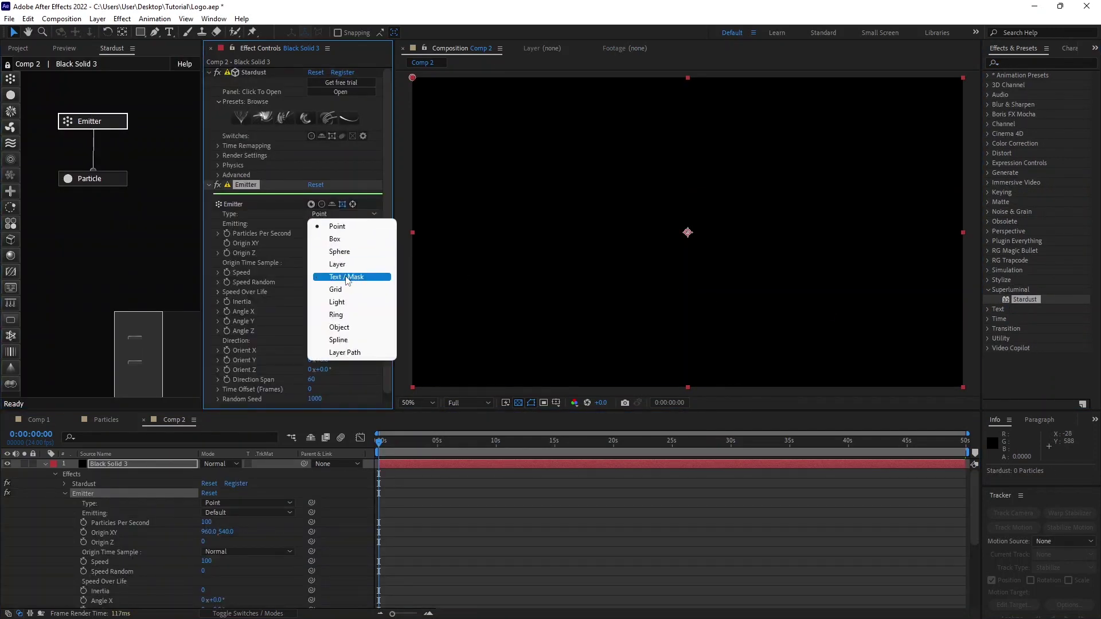
click(346, 279)
scroll(330, 316, down, 3)
click(324, 364)
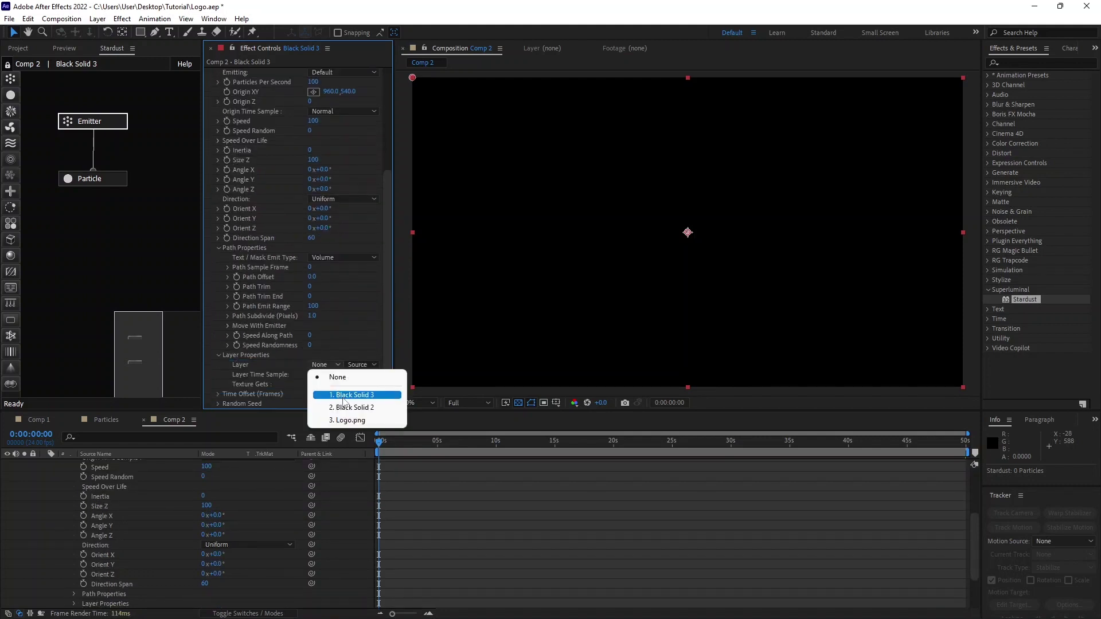
click(344, 407)
Step: Rename Black Solid 2 to 'Mask'
click(128, 473)
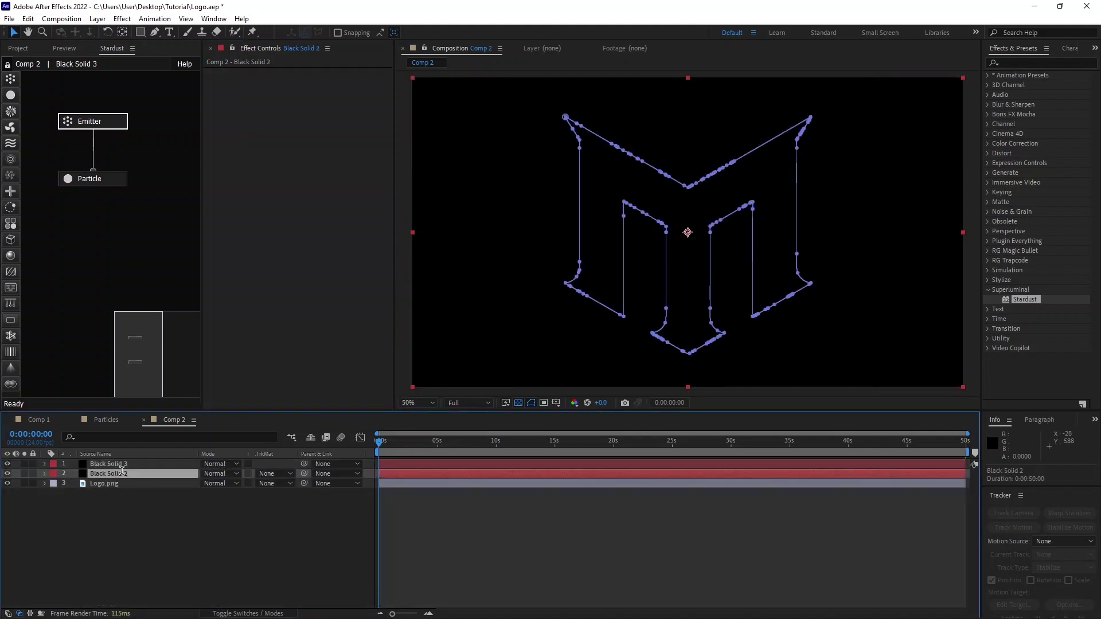
key(Return)
text(Mask)
key(Return)
Step: Set the emitter to emit from mask edges with a speed of 0
click(131, 483)
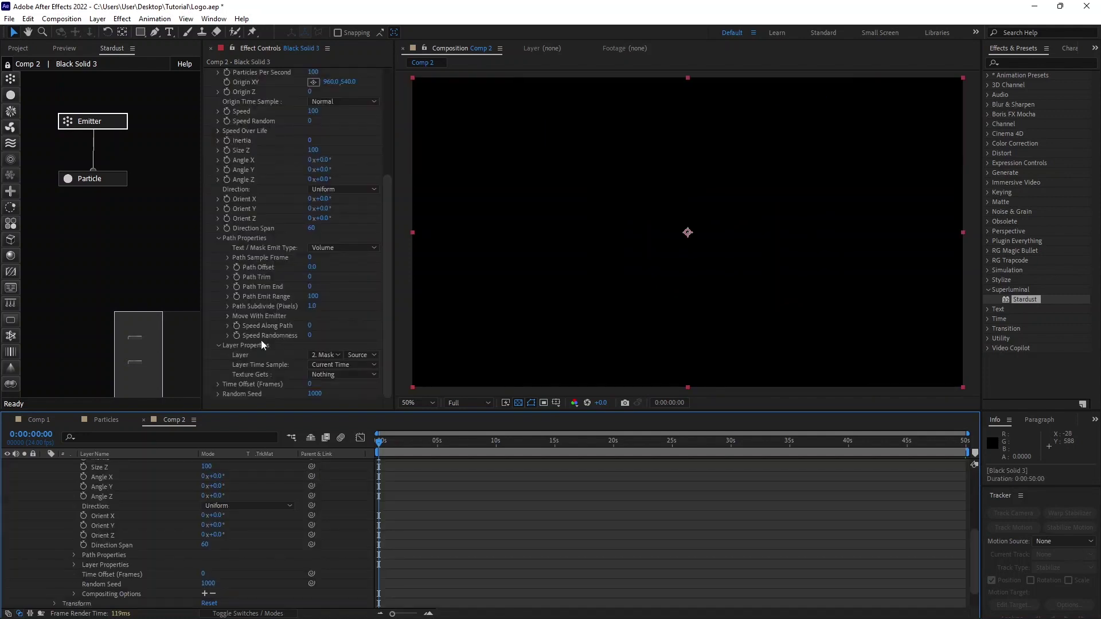
drag(405, 444, 418, 446)
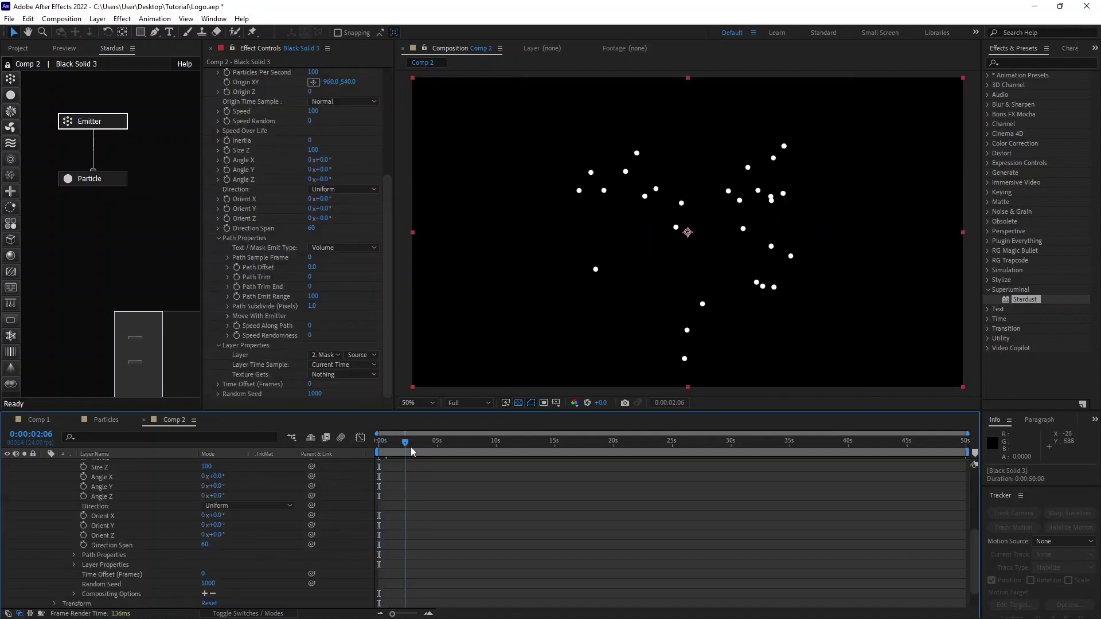
click(332, 247)
click(355, 275)
scroll(280, 295, up, 2)
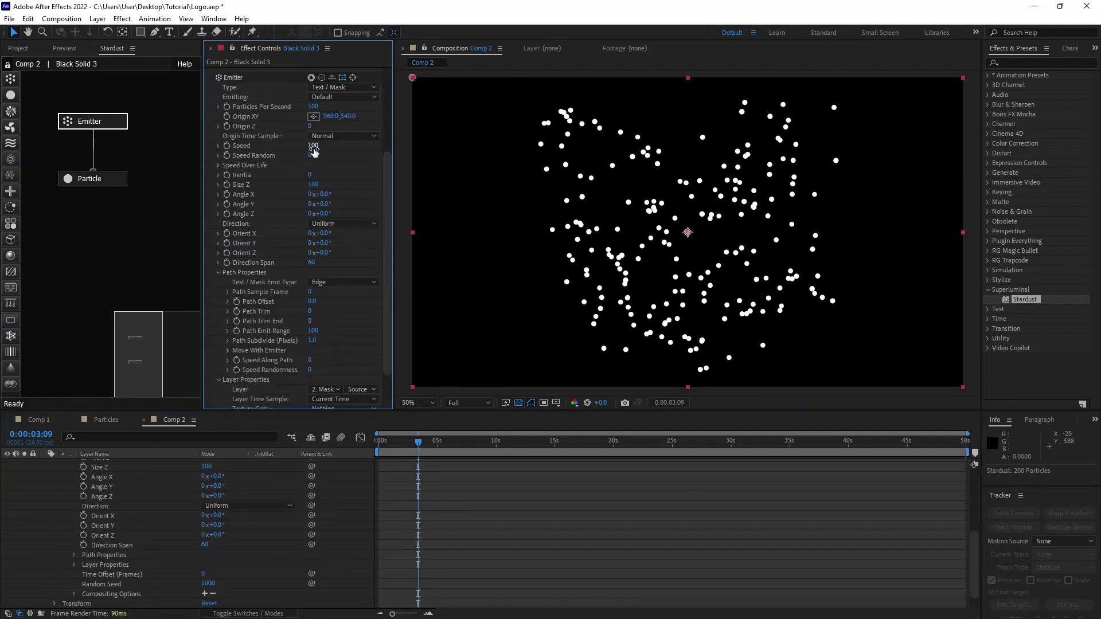
text(0)
key(Return)
Step: Set the emitter's Speed Along Path to 2 and preview the particles
scroll(301, 329, down, 2)
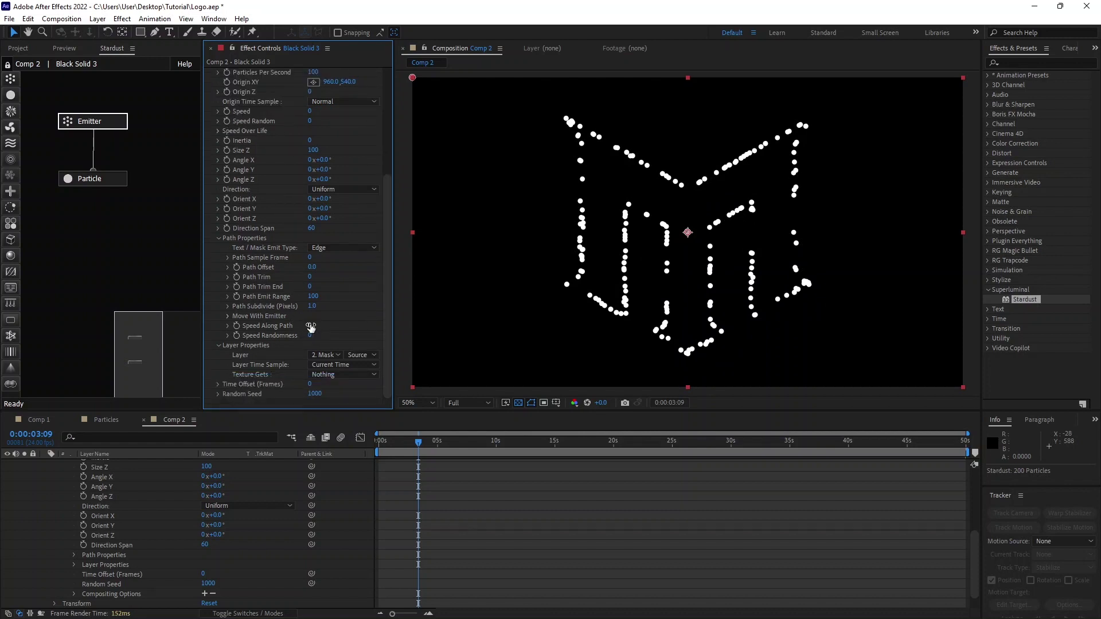
text(1)
key(Return)
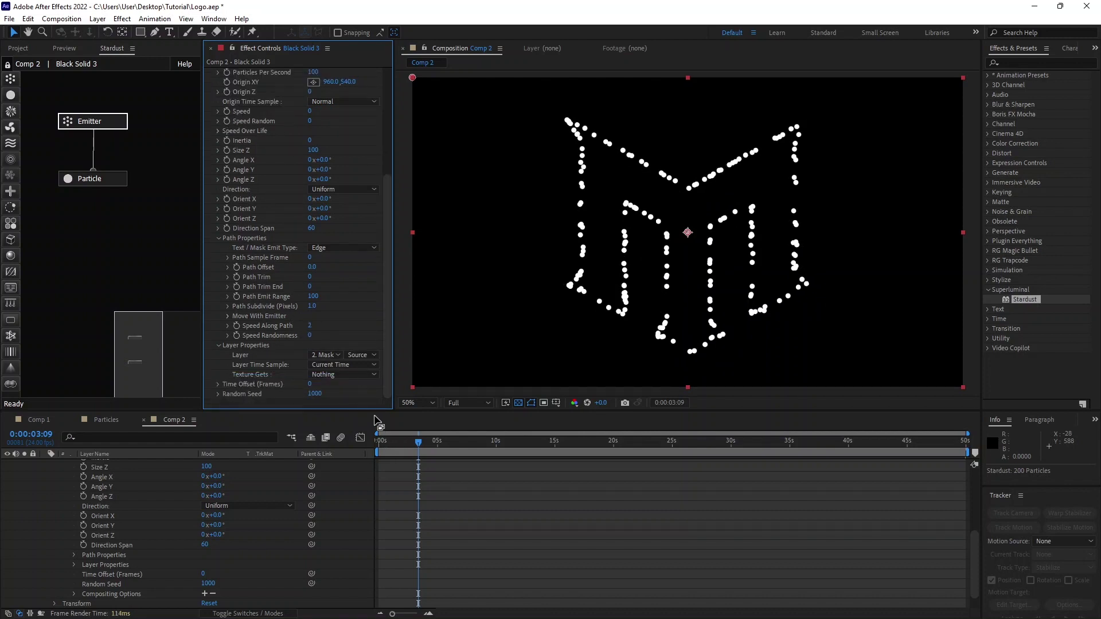
key(space)
click(313, 326)
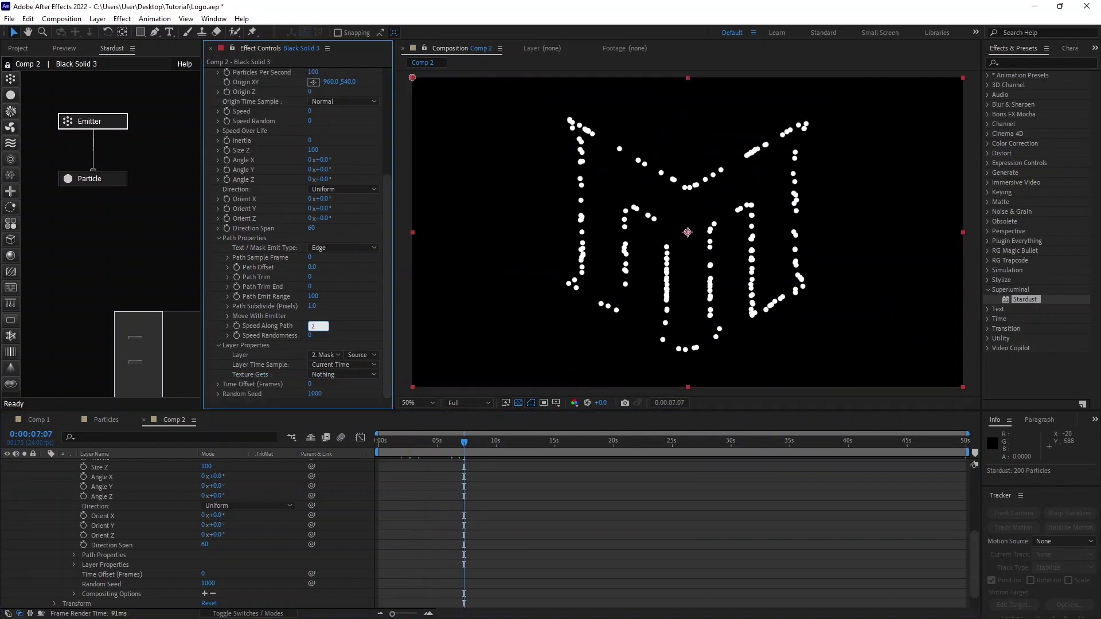
key(Return)
Step: Randomise particle life to 35 and shrink particle size to 3
click(108, 143)
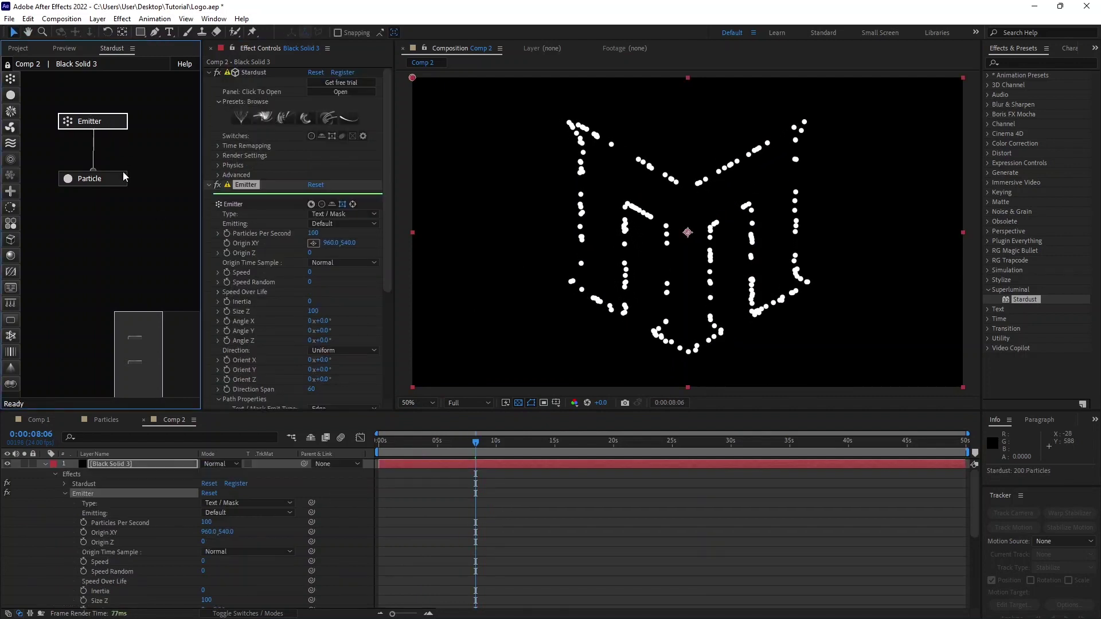
click(92, 178)
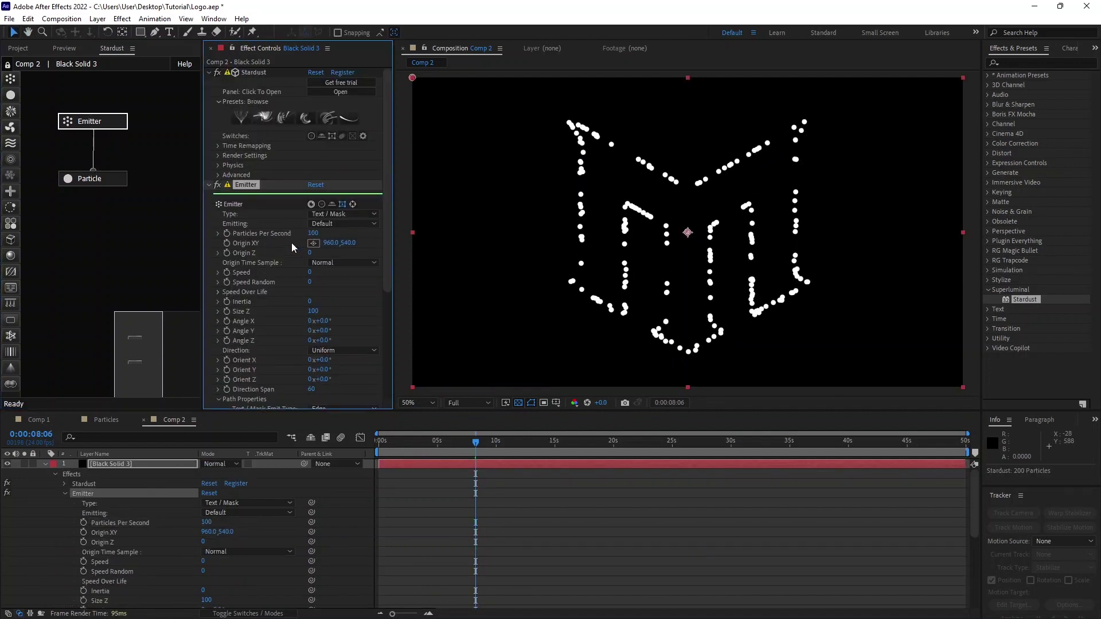
scroll(277, 262, up, 5)
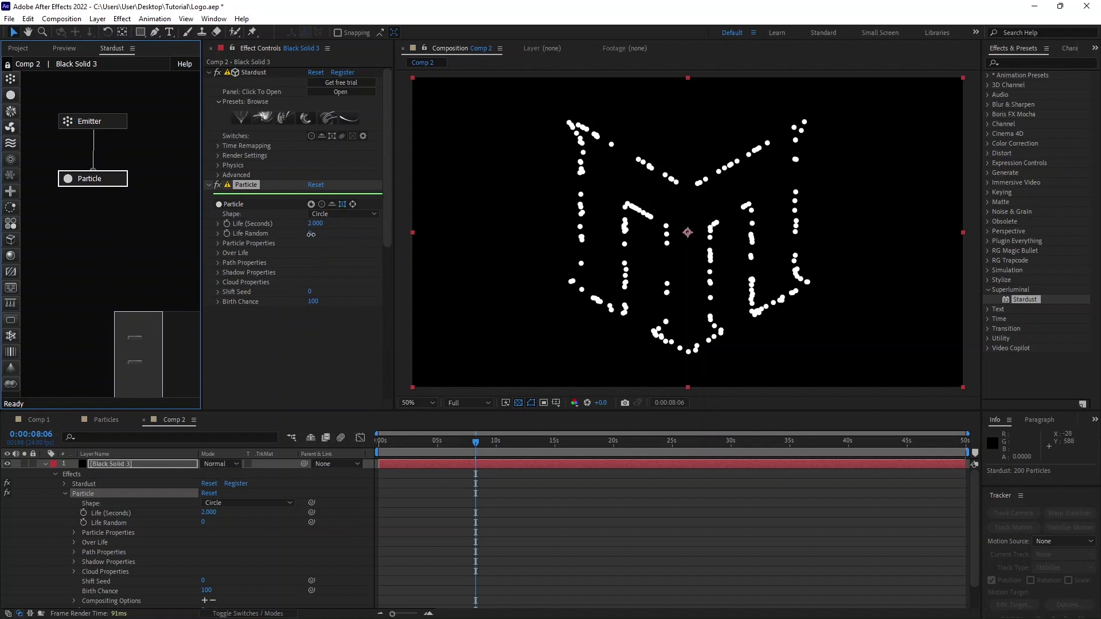
drag(310, 234, 330, 236)
click(228, 243)
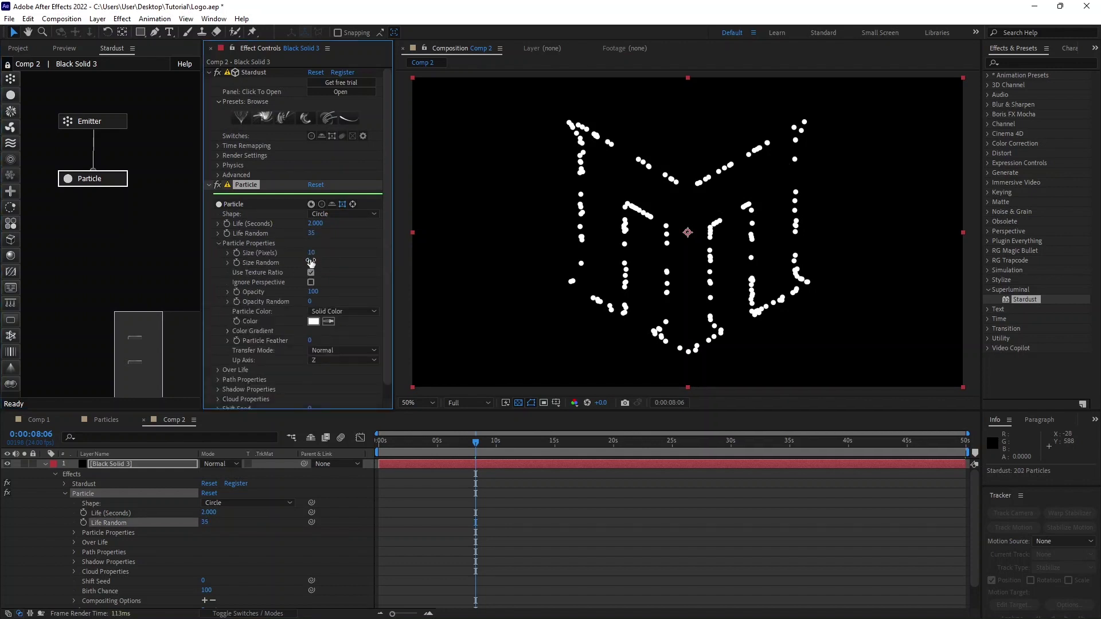
text(3)
key(Return)
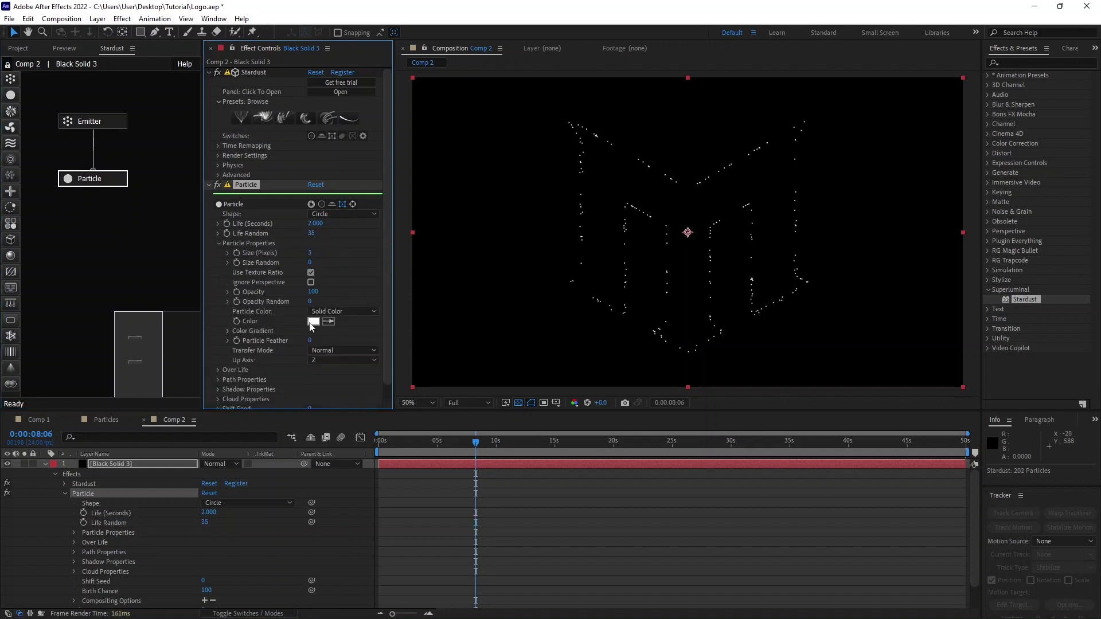
mouse_move(432, 451)
mouse_down()
mouse_move(422, 463)
mouse_move(516, 465)
mouse_up()
Step: Set the emitter's Size Z to 280
click(91, 121)
scroll(287, 318, down, 3)
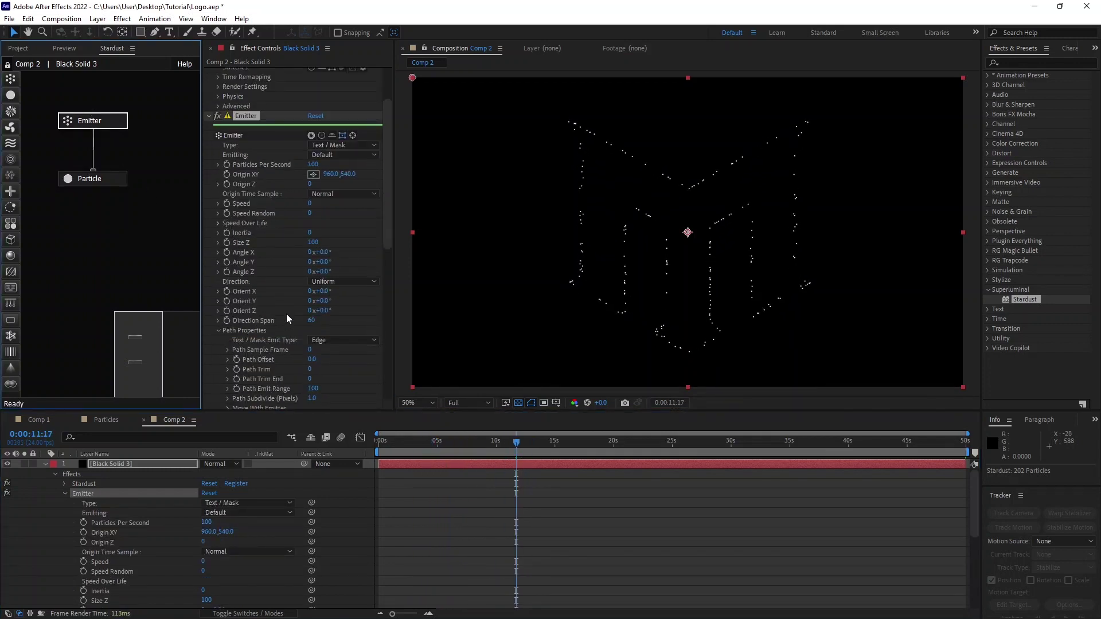
drag(312, 242, 321, 242)
Step: Add an Auxiliary node below Particle in the Stardust graph
drag(479, 444, 500, 444)
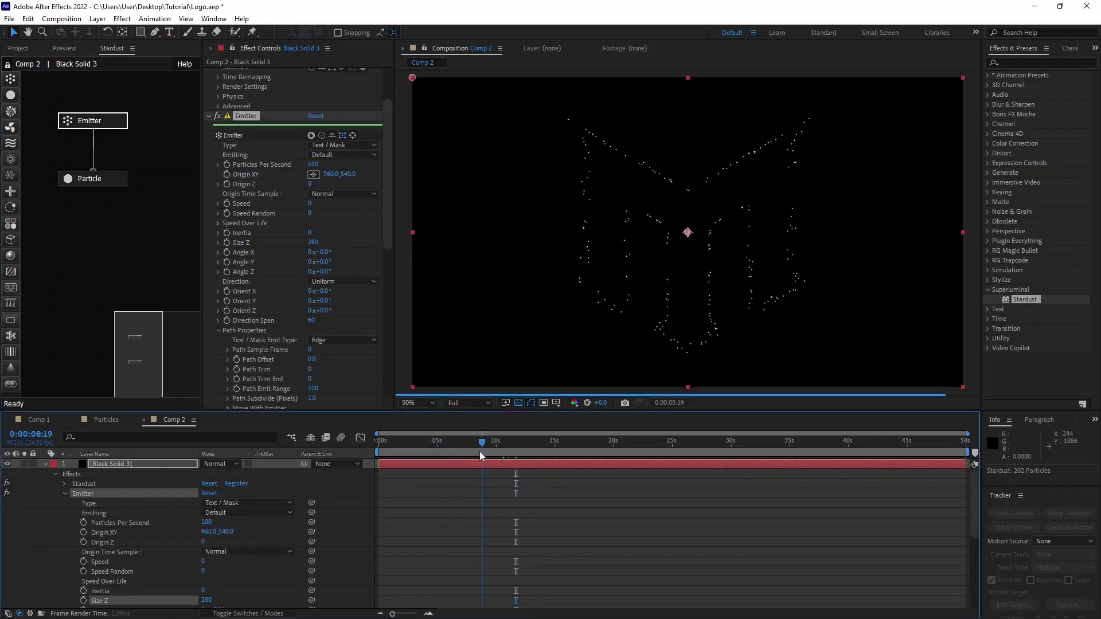
drag(143, 338, 145, 334)
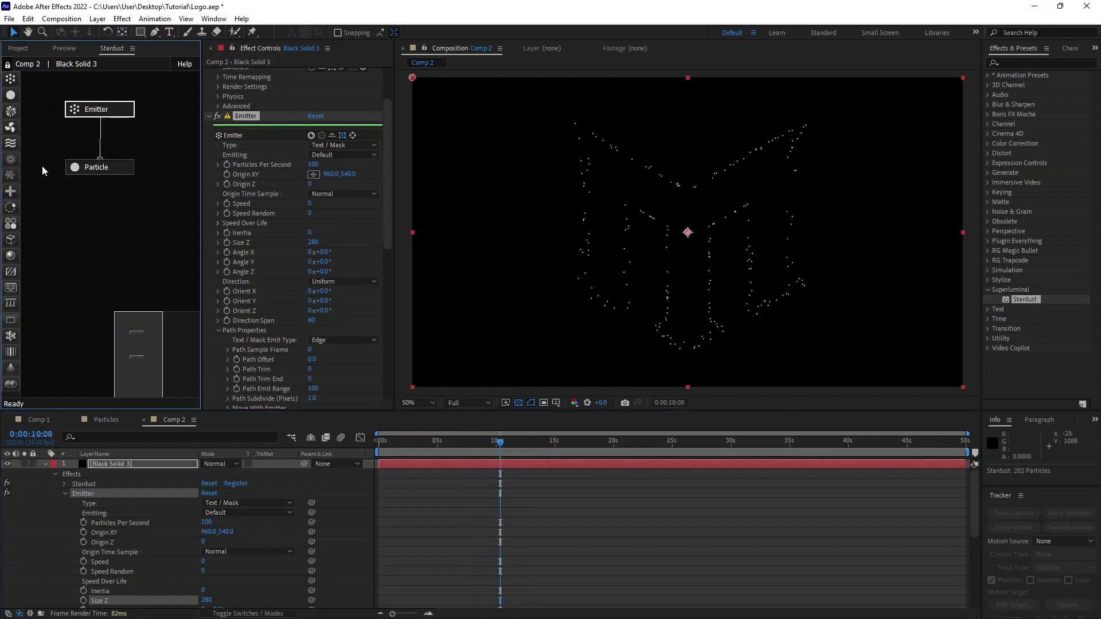
drag(10, 111, 91, 222)
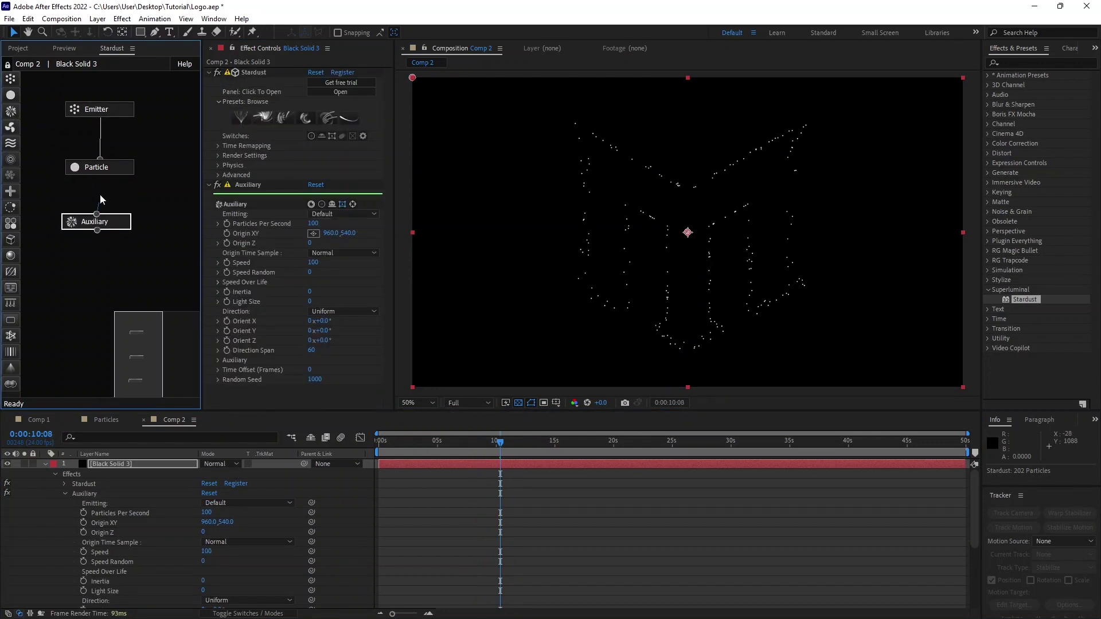
Step: Add a Particle 2 node under Auxiliary and set Auxiliary speed to 0
click(114, 224)
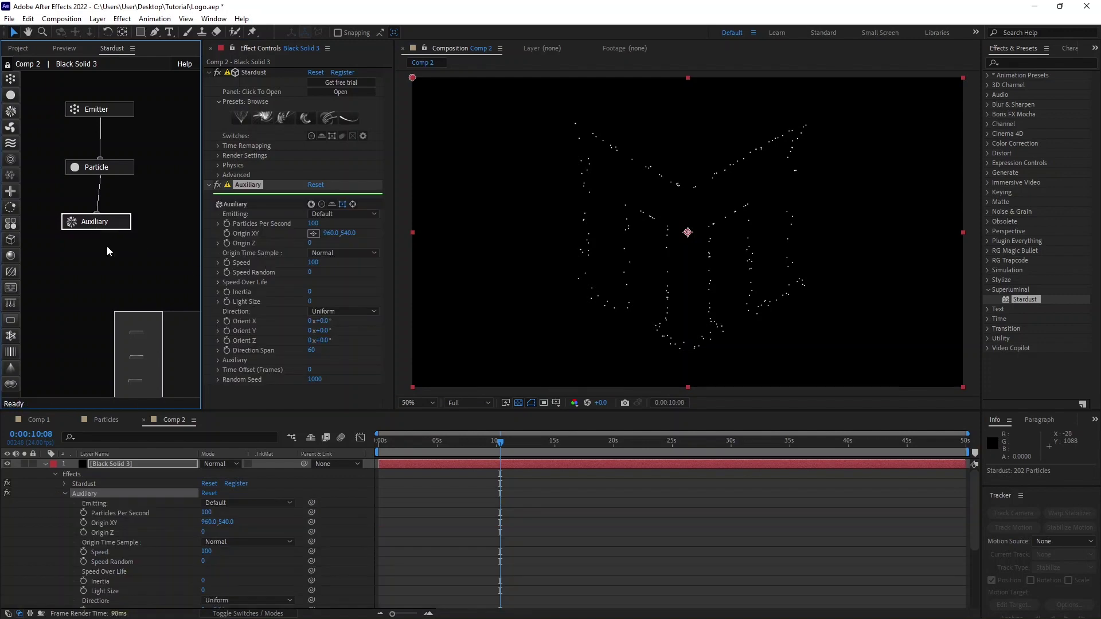
drag(122, 170, 116, 283)
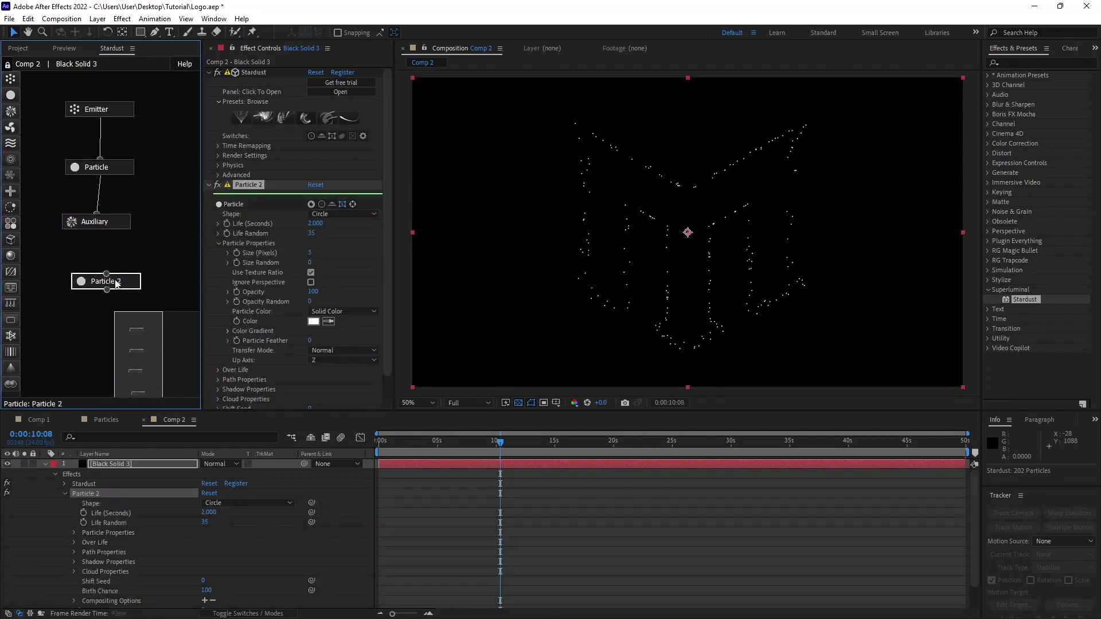
click(118, 227)
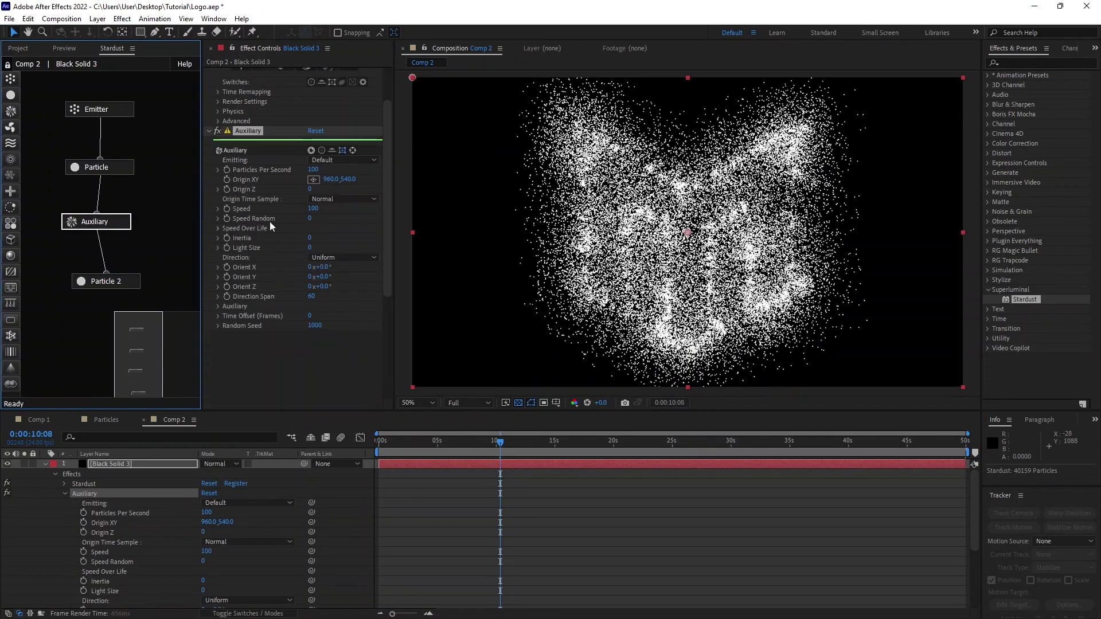
click(314, 208)
text(0)
key(Return)
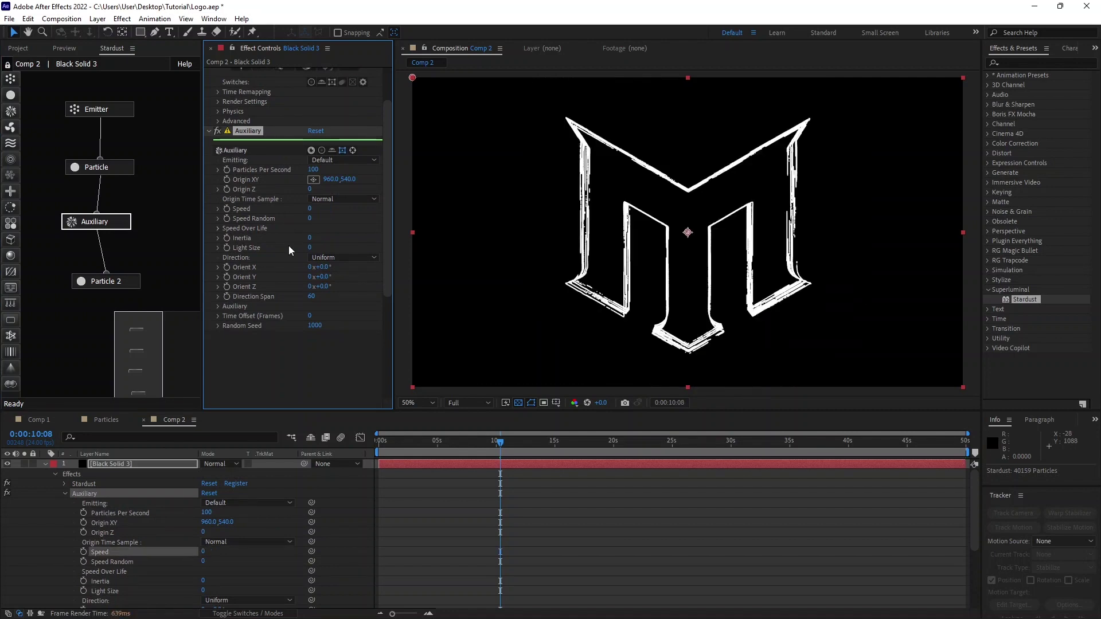
Step: Make Particle 2 fade out using its opacity over life curve
click(137, 281)
scroll(273, 256, down, 1)
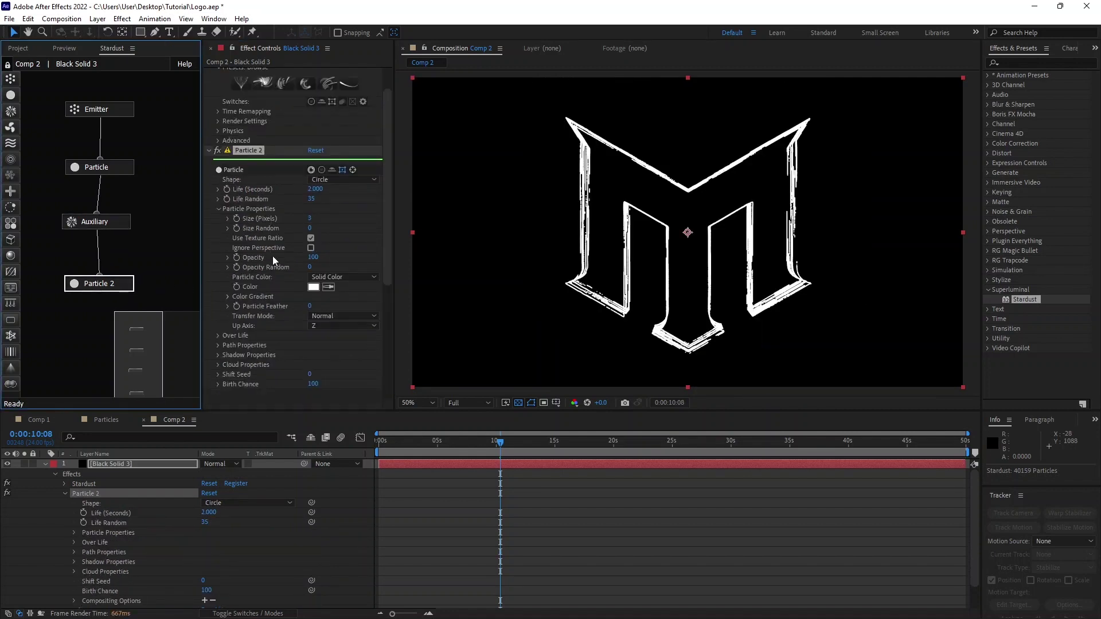
click(218, 336)
click(229, 355)
scroll(321, 321, down, 2)
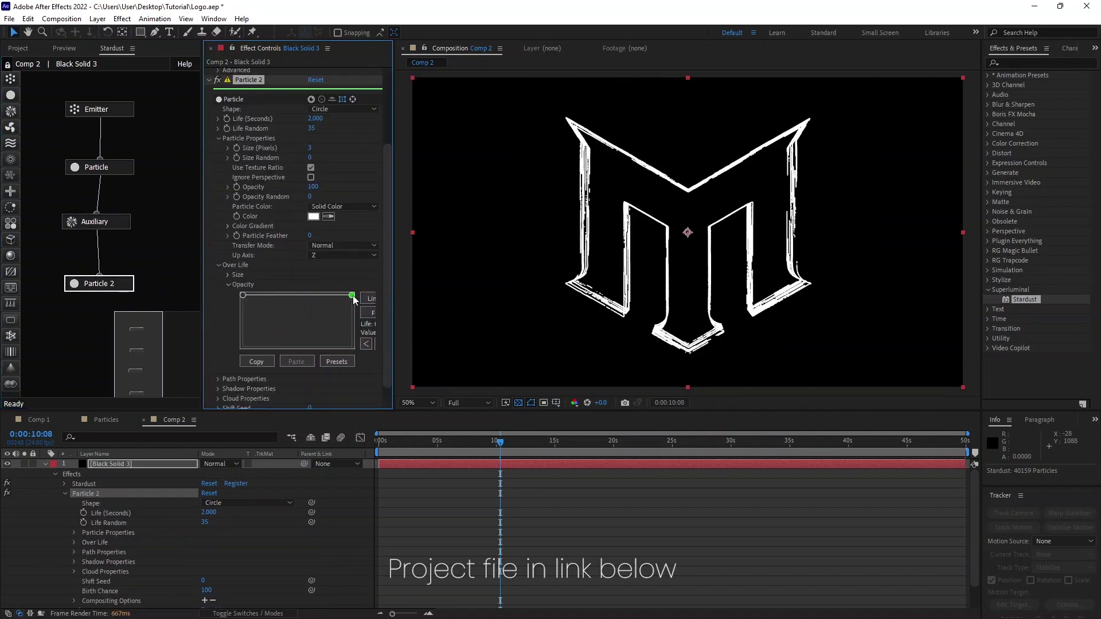
scroll(278, 213, up, 1)
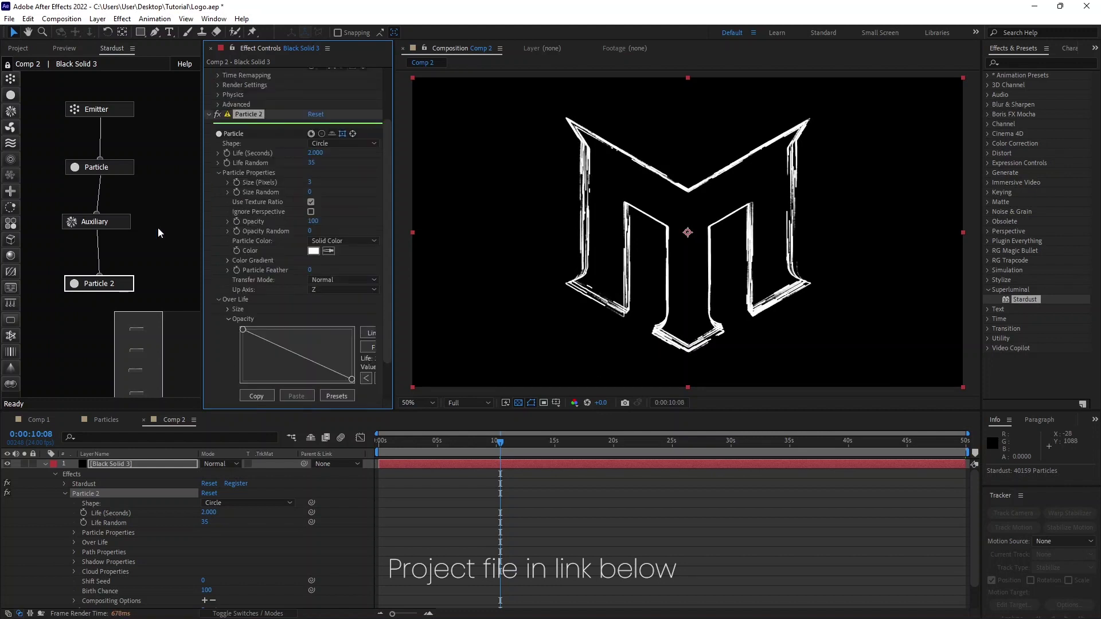
Step: Set the Auxiliary node to 30 particles per second
click(114, 222)
click(313, 134)
text(30)
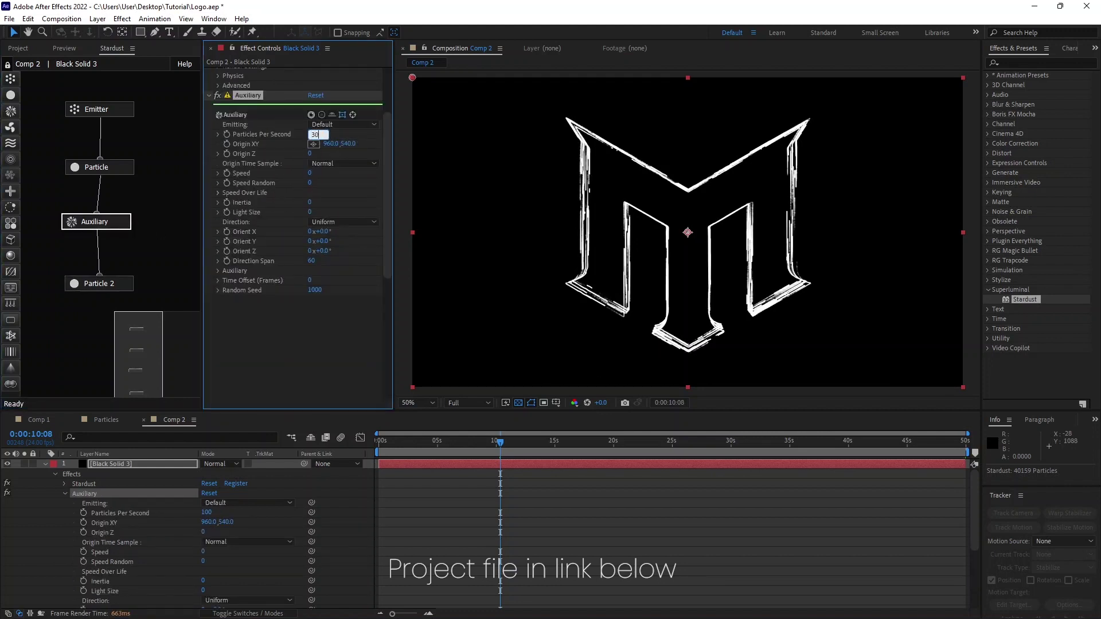
key(Return)
Step: Add a new camera, Camera 1, to Comp 2
right_click(369, 484)
mouse_move(393, 337)
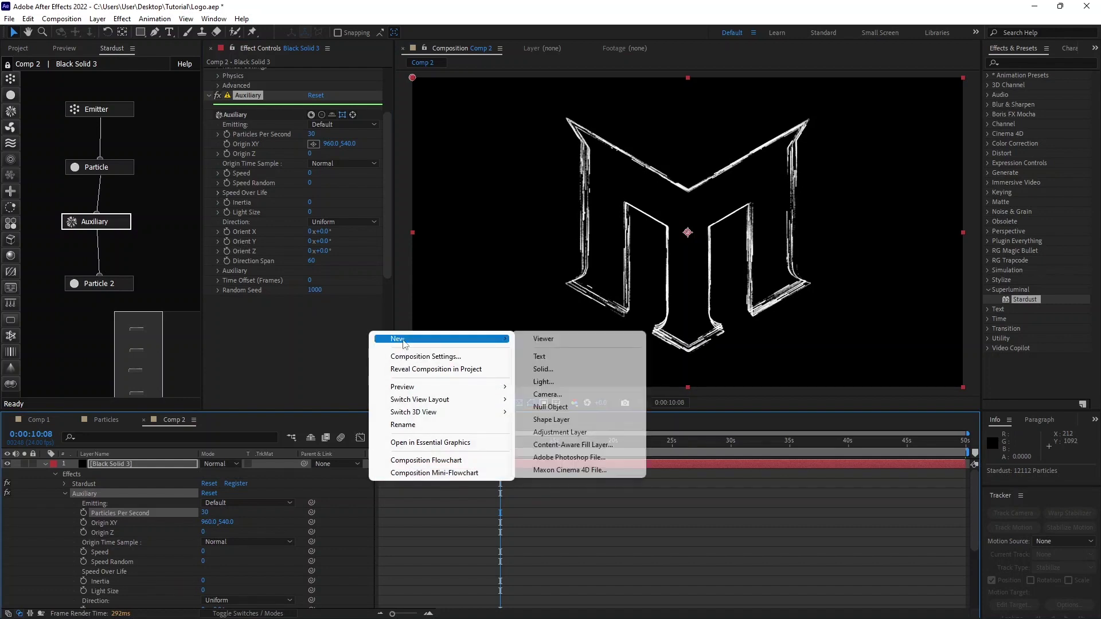
click(539, 387)
click(389, 451)
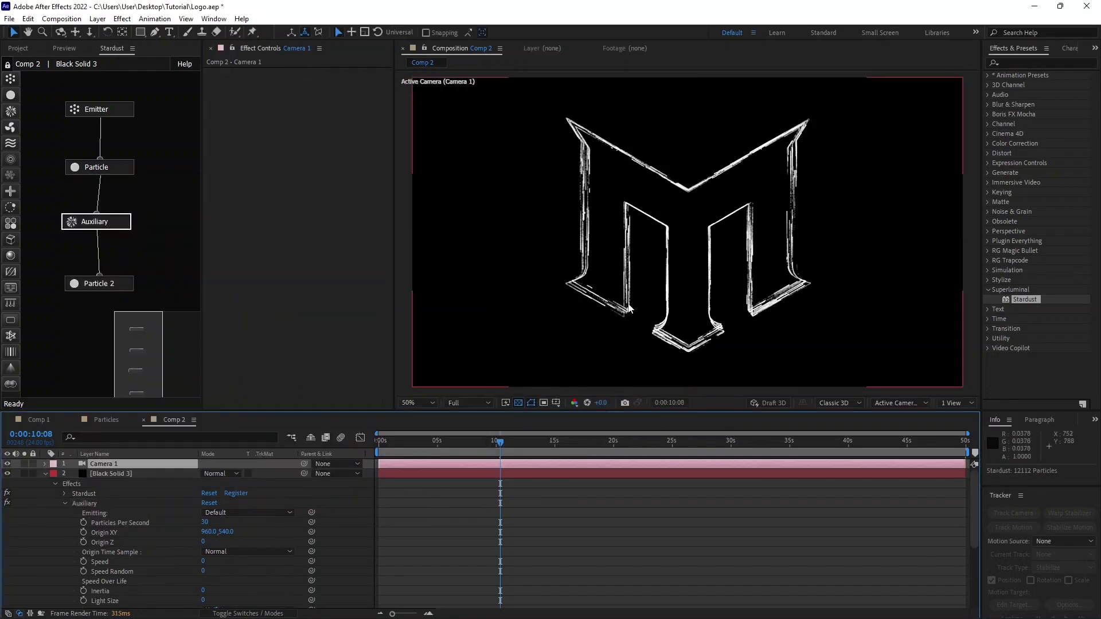
Step: Orbit Camera 1 to view the particle M at an angle and move to 0:00:04:11
key(c)
mouse_move(629, 308)
mouse_down()
mouse_move(647, 293)
mouse_move(585, 379)
mouse_up()
click(414, 444)
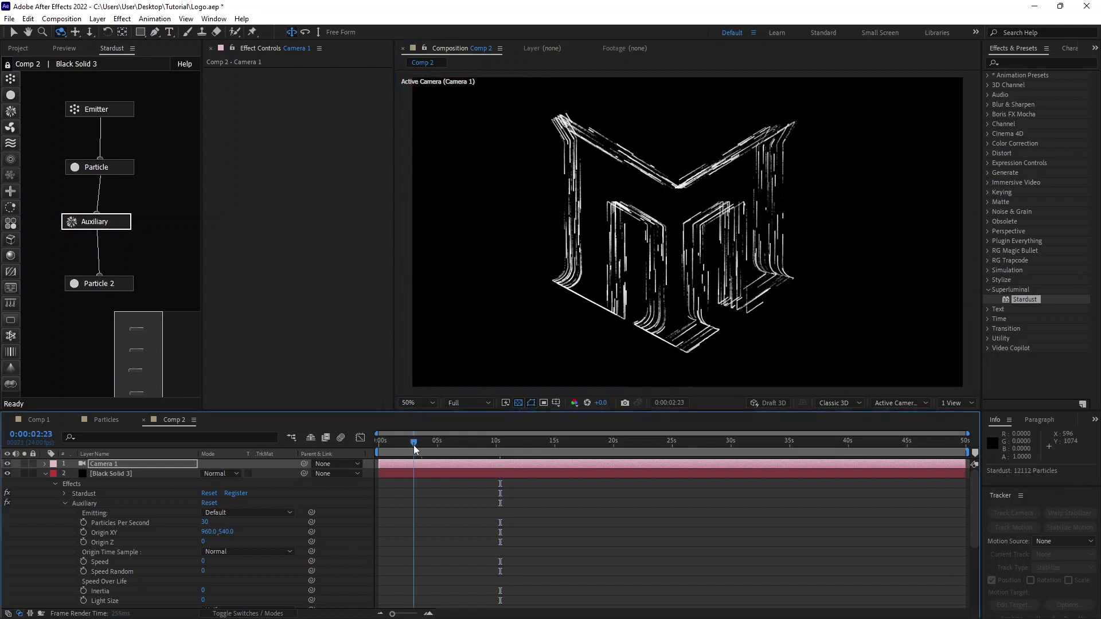
drag(414, 444, 431, 444)
click(122, 284)
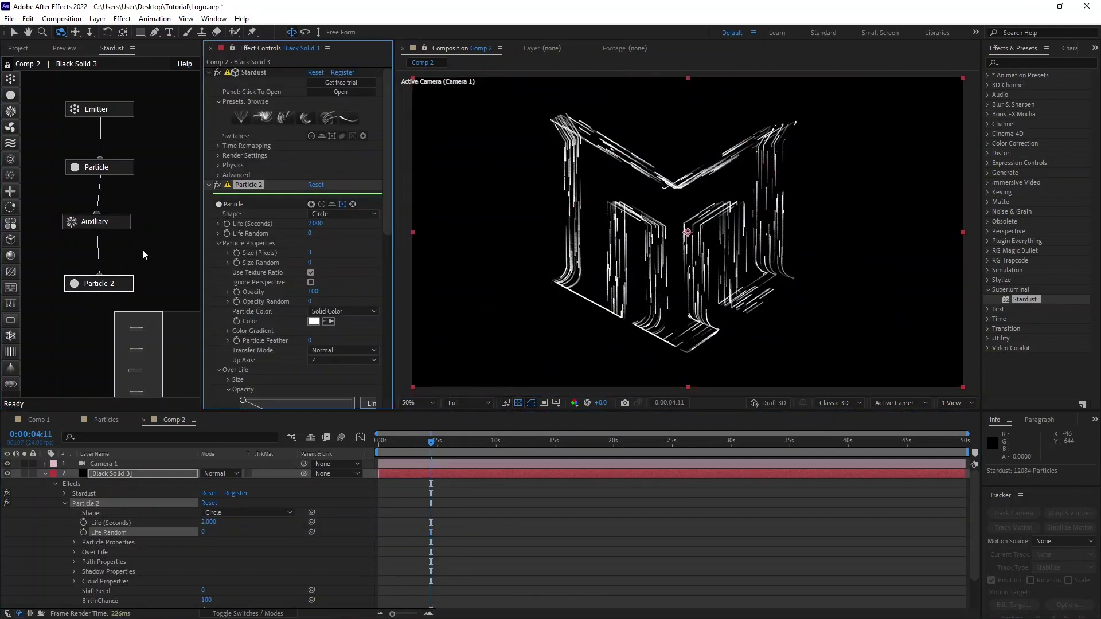
Step: Colour the main particles Random From Gradient using the Color 02 gradient preset
click(98, 167)
click(343, 311)
click(396, 349)
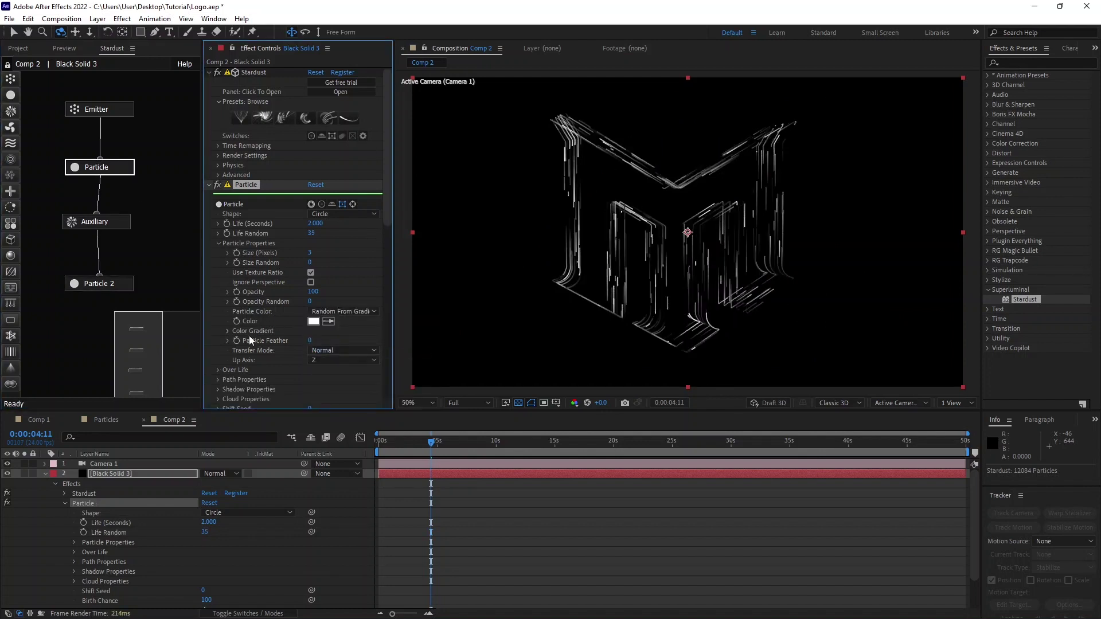
click(218, 369)
scroll(272, 313, down, 2)
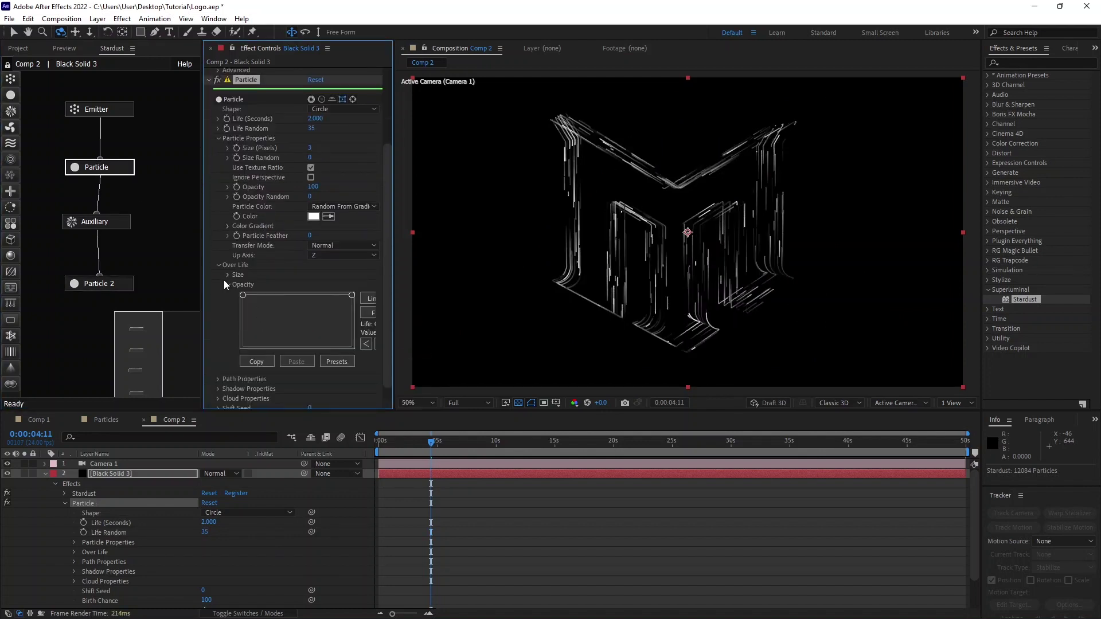
click(227, 296)
click(323, 370)
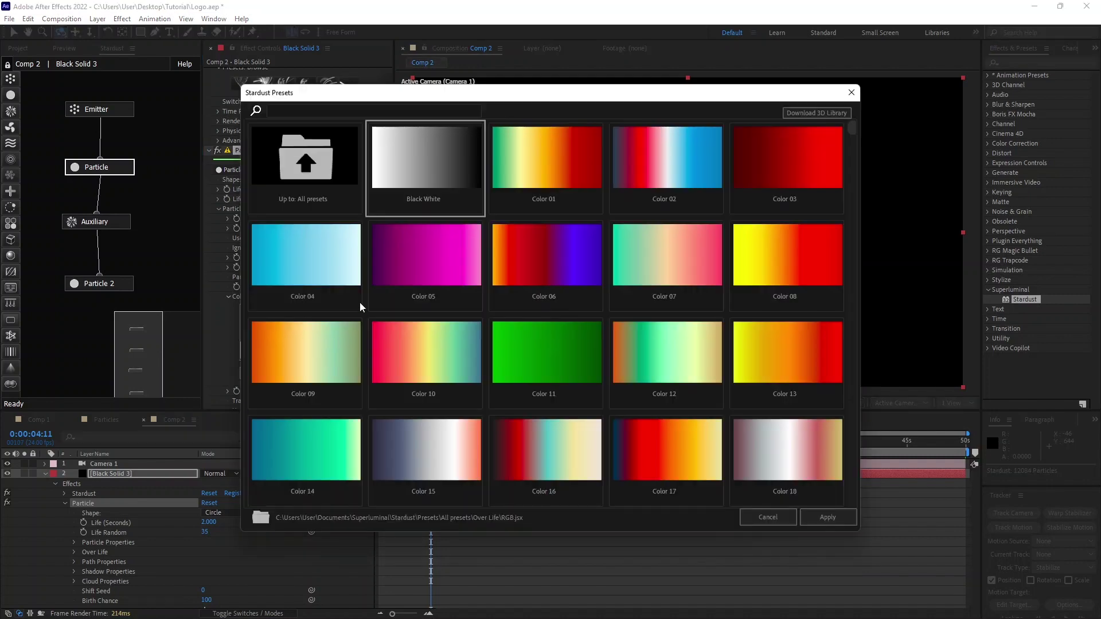
click(665, 172)
click(825, 516)
Step: Remove the gradient's white stop and switch it to hard colour bands
scroll(298, 286, down, 1)
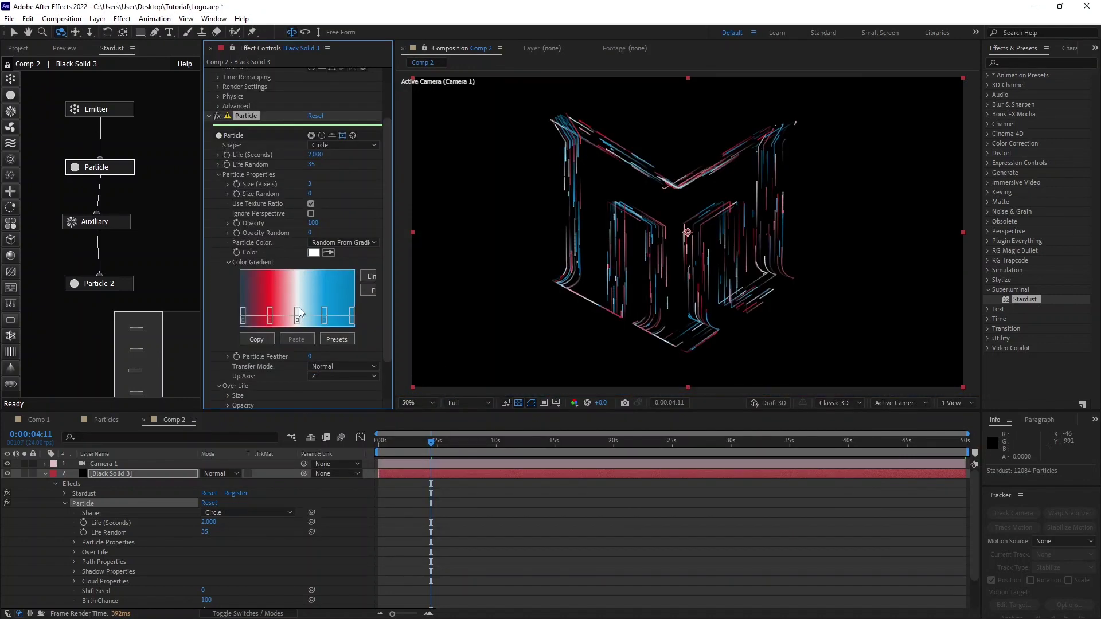
mouse_move(297, 316)
mouse_down()
mouse_move(297, 343)
mouse_move(304, 315)
mouse_move(326, 315)
mouse_up()
click(368, 276)
Step: Recolour the gradient stops to purple, blue, lighter blue and bright teal
double_click(243, 319)
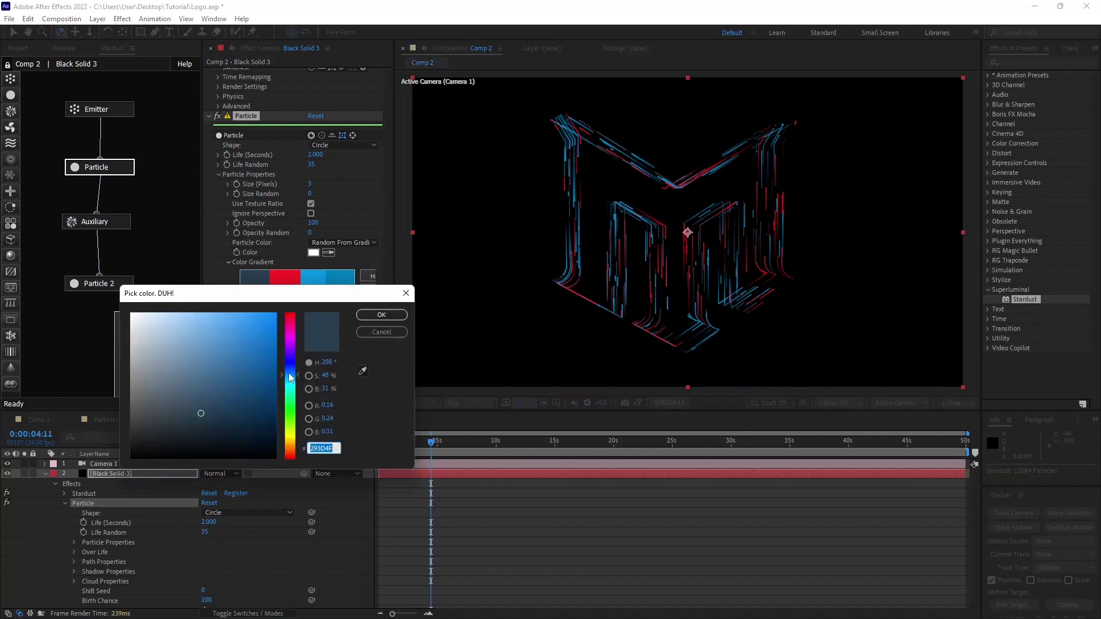
drag(290, 376, 291, 354)
click(382, 315)
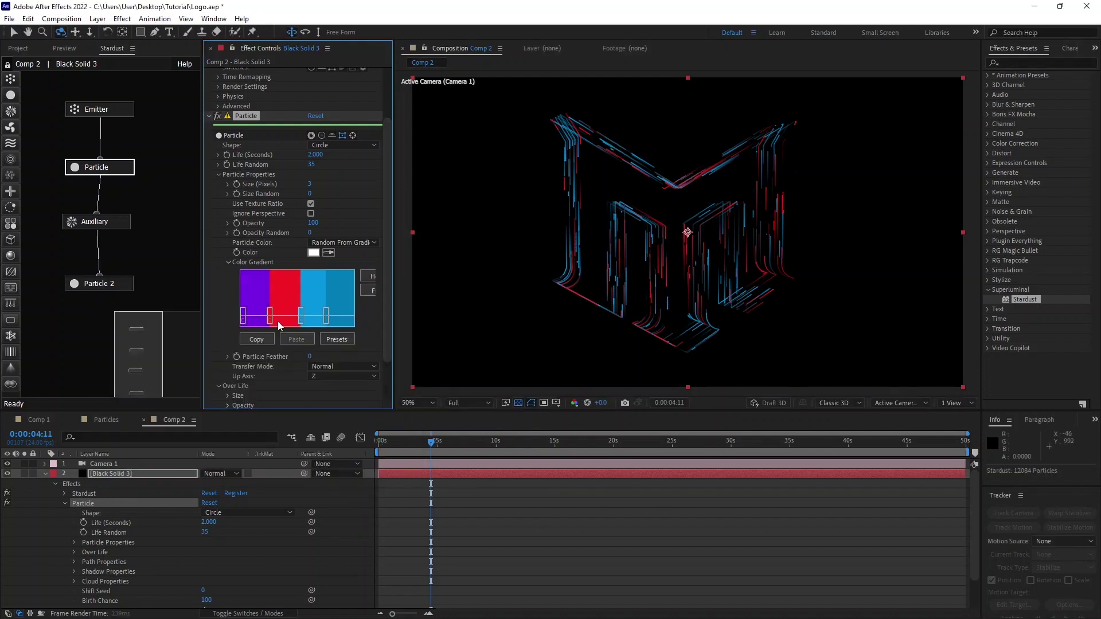
double_click(271, 324)
drag(281, 317, 287, 394)
click(381, 315)
double_click(300, 323)
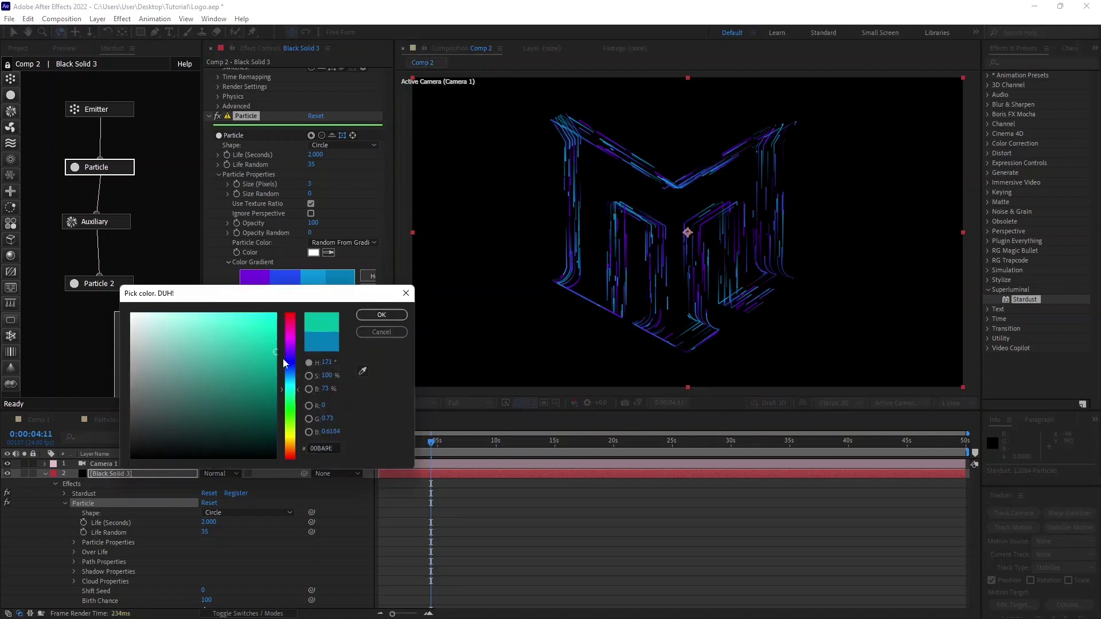
click(381, 315)
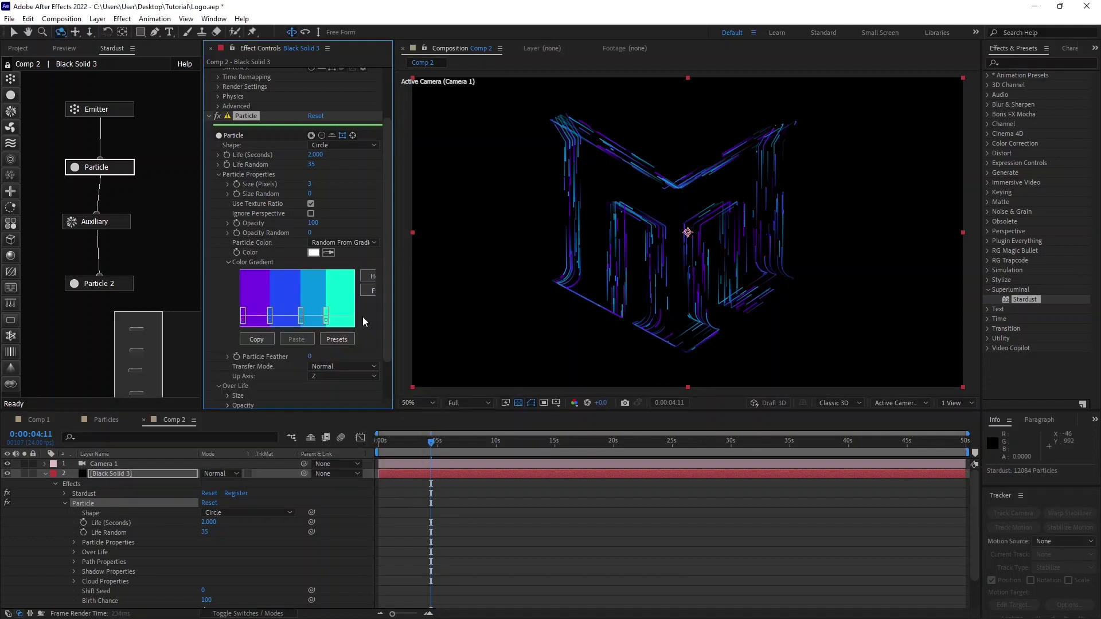
double_click(302, 323)
click(381, 315)
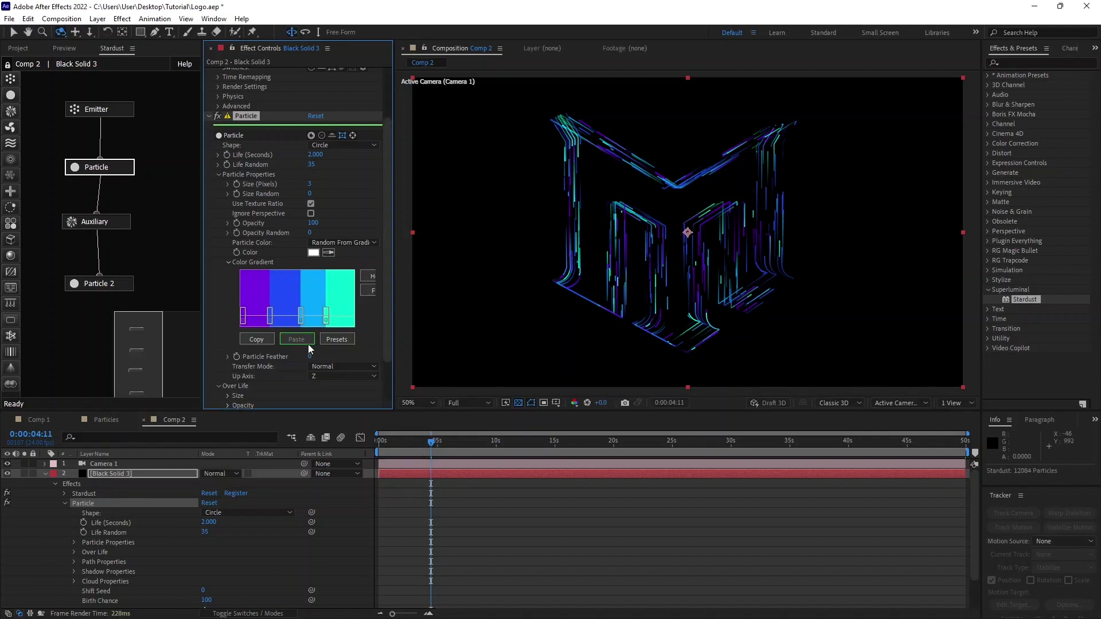
click(344, 367)
click(344, 393)
Step: Set Particle 2's transfer mode to Add
click(117, 285)
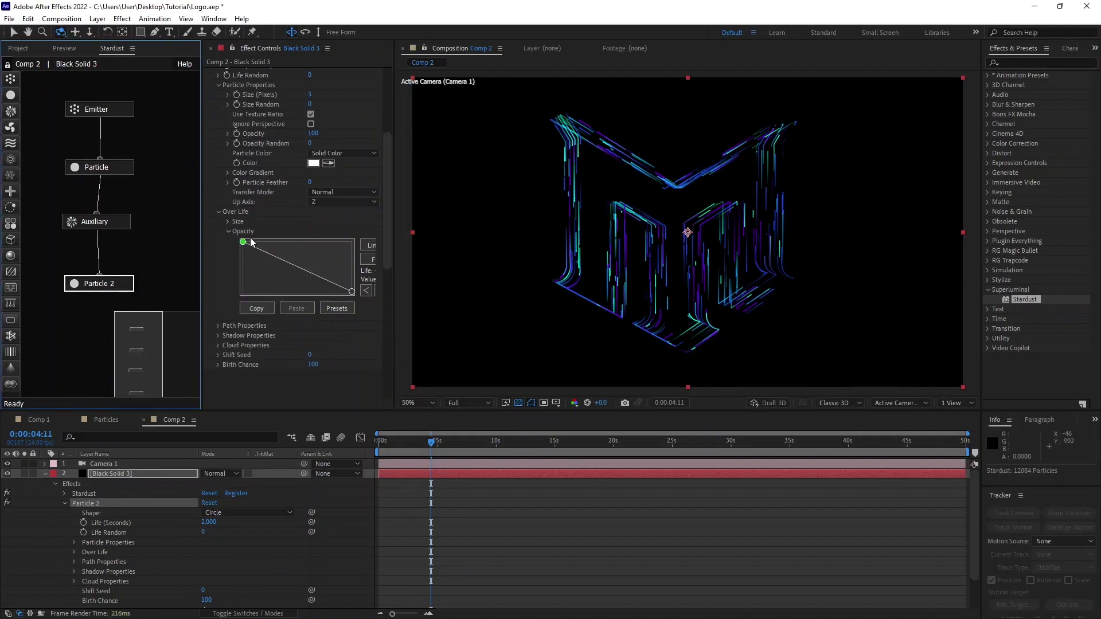
click(344, 192)
click(344, 216)
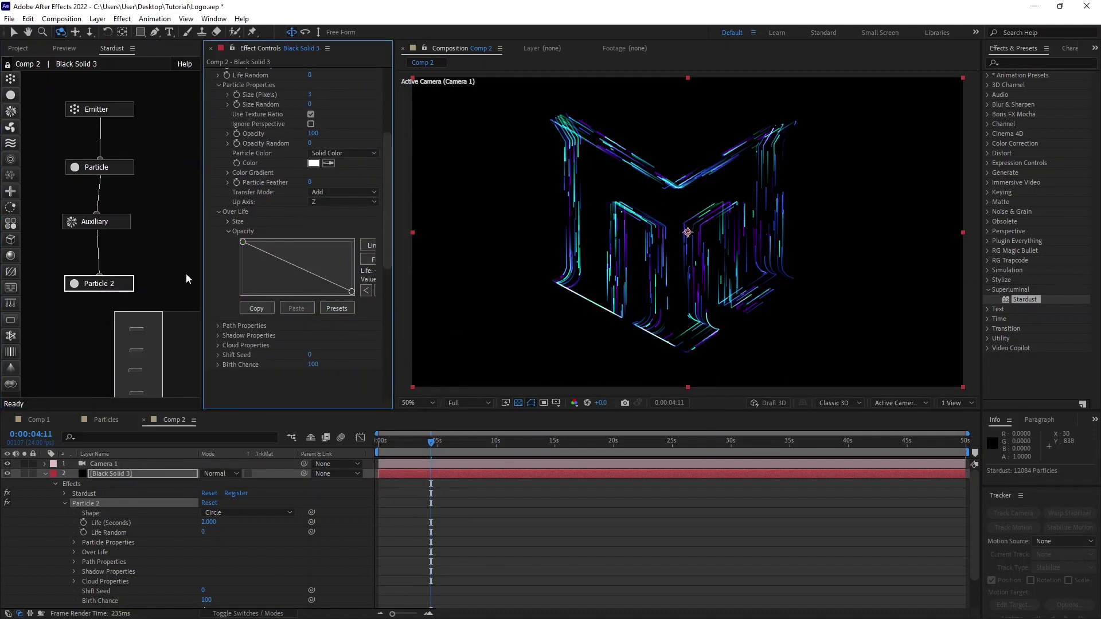
Step: Adjust the third gradient stop's blue and move to 0:00:06:19
click(115, 169)
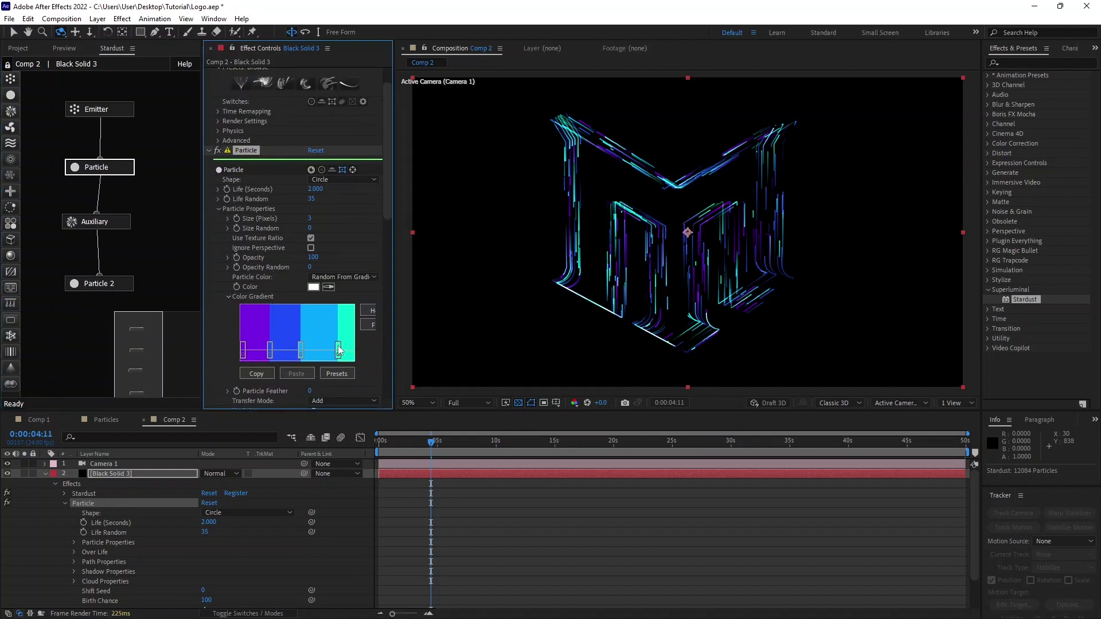
double_click(303, 349)
click(381, 314)
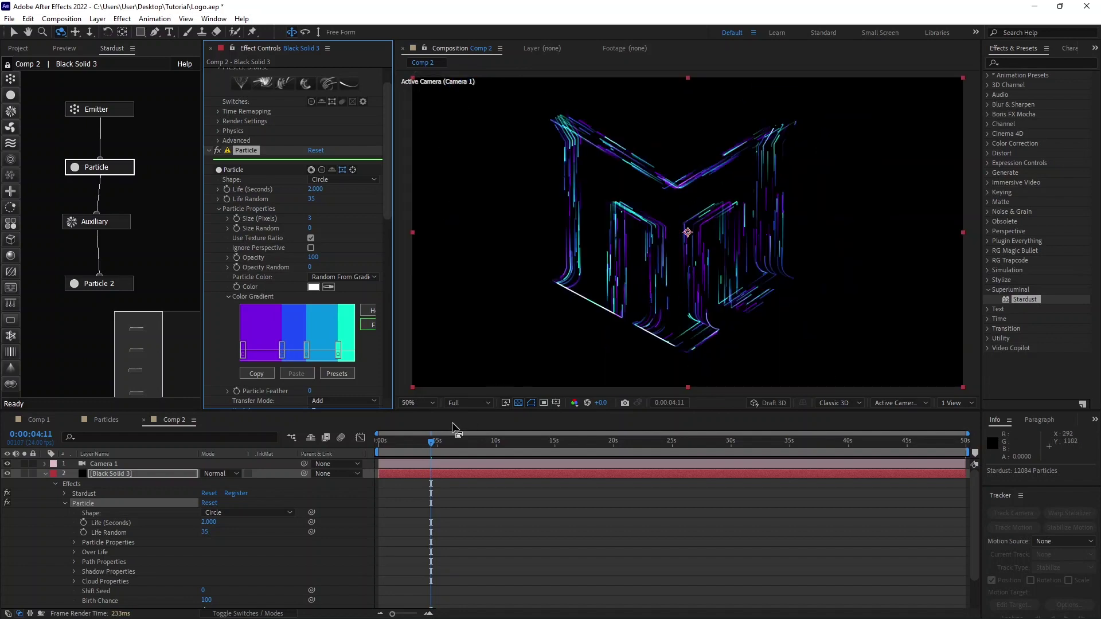
click(398, 449)
drag(400, 451, 458, 450)
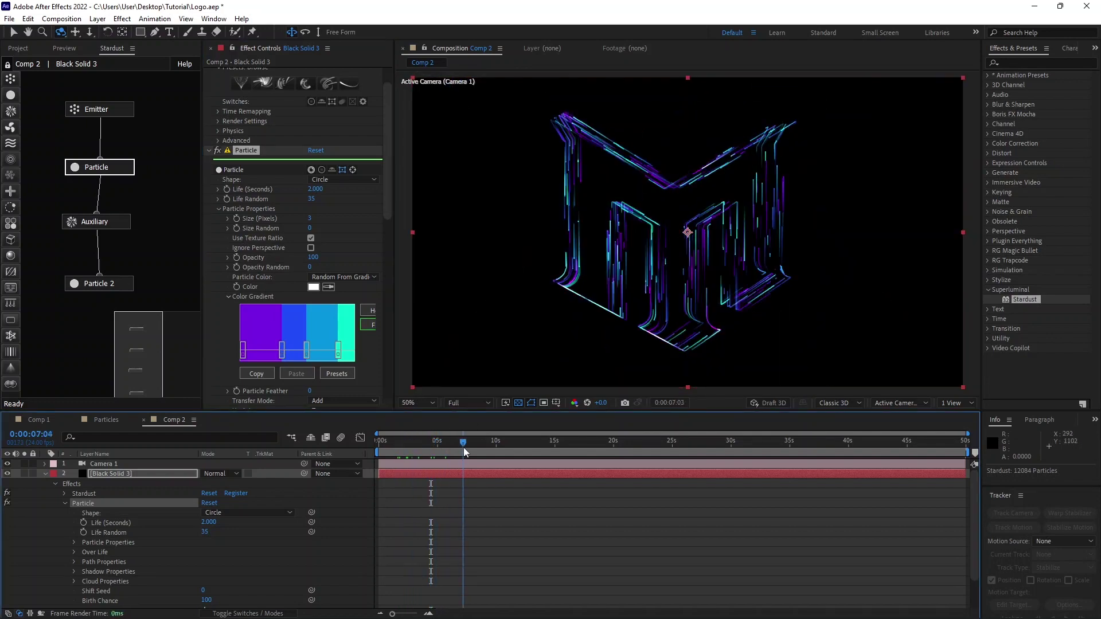
Step: Shorten Particle 2 life to 1.5 seconds and raise the Emitter to 210 particles per second
click(117, 283)
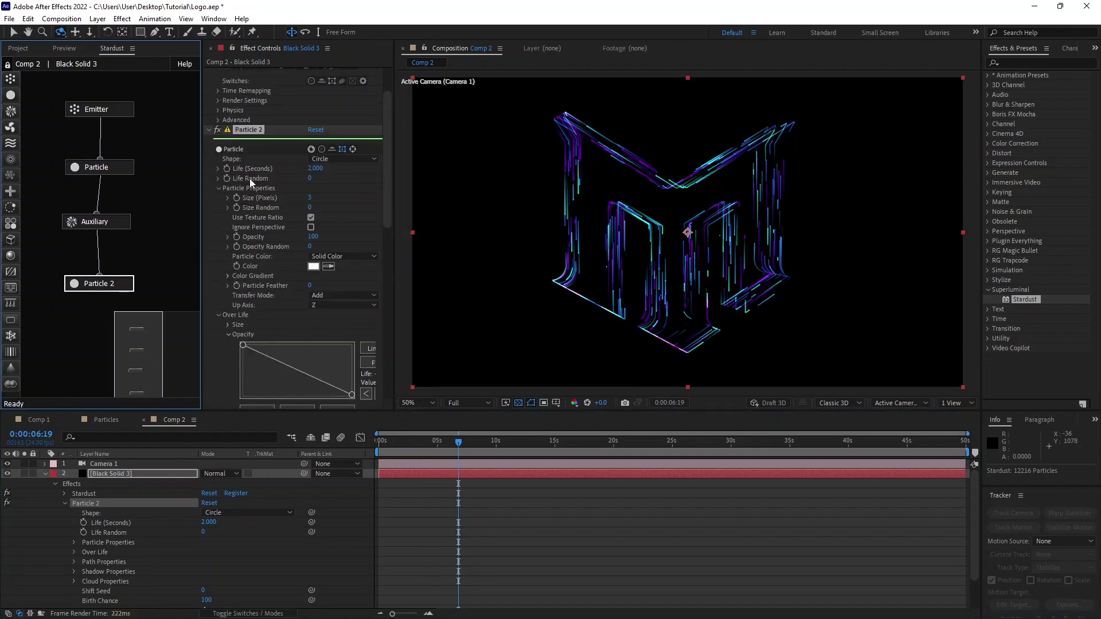
click(314, 204)
text(1)
key(Return)
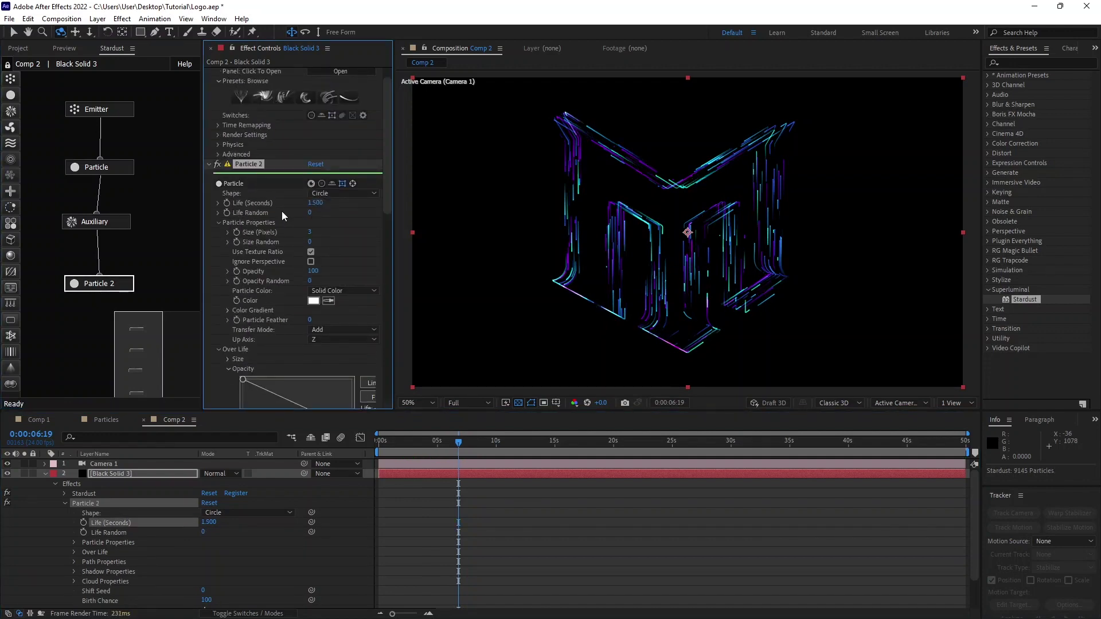
click(145, 141)
drag(313, 236, 320, 233)
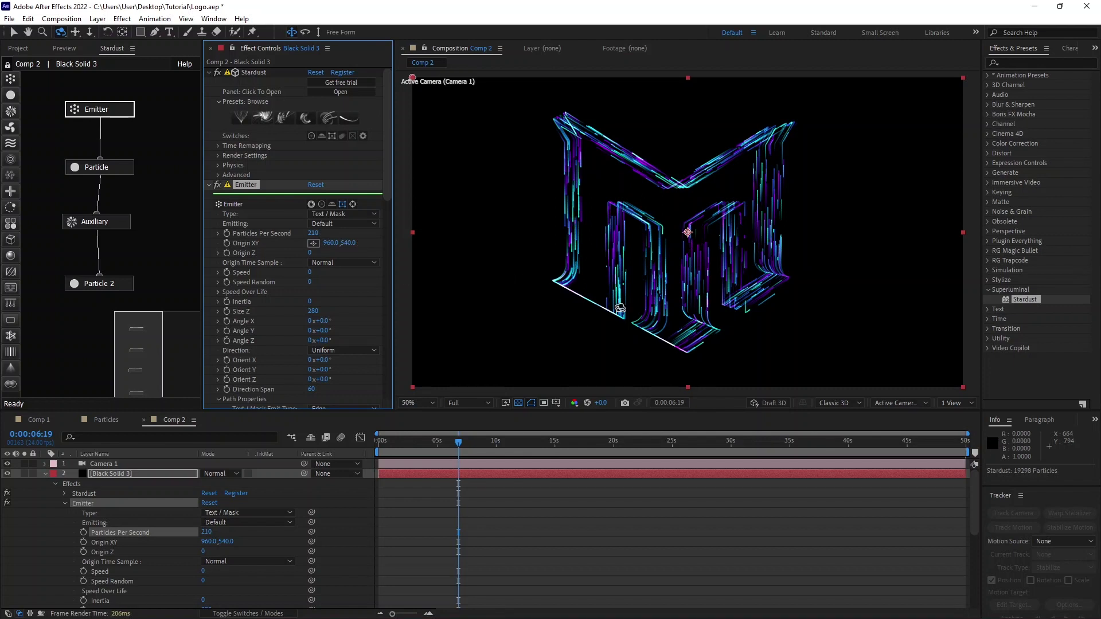
Step: Duplicate the four-node Stardust particle chain to create Emitter 2
drag(136, 342, 143, 342)
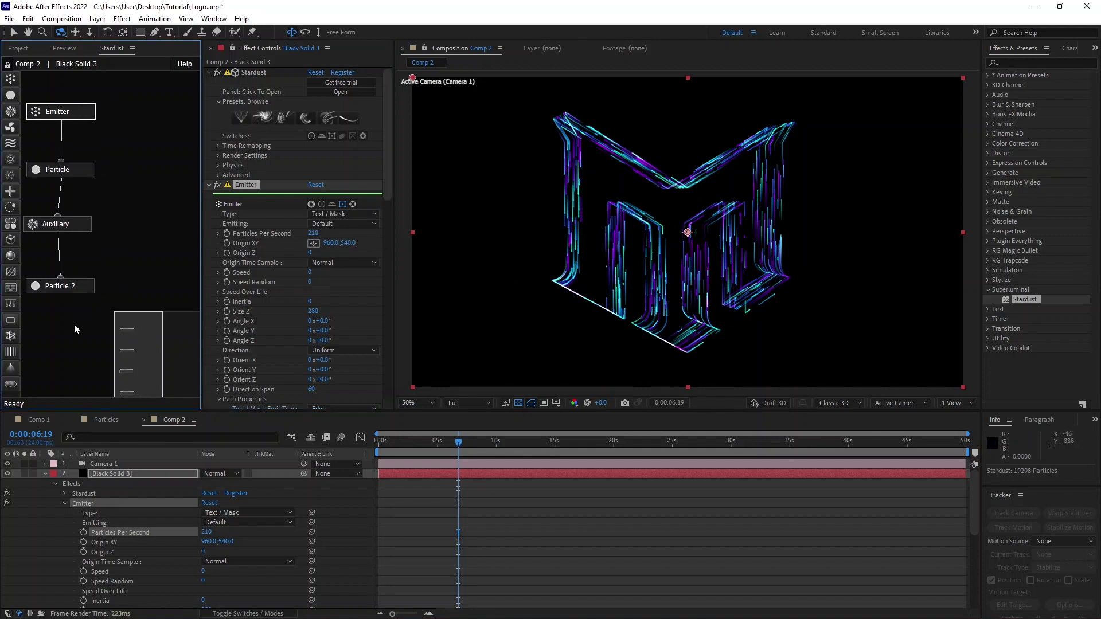
mouse_move(74, 323)
mouse_down()
mouse_move(118, 101)
mouse_move(167, 120)
mouse_up()
key(ctrl+d)
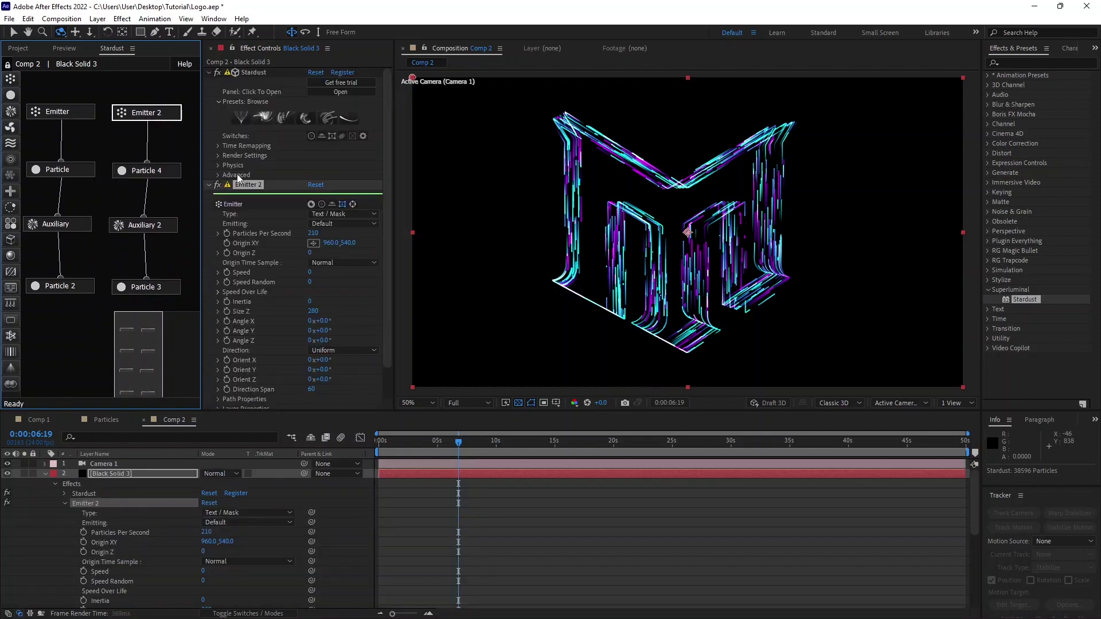
Step: Make Emitter 2 emit directionally with Speed Along Path at 0
scroll(291, 254, down, 2)
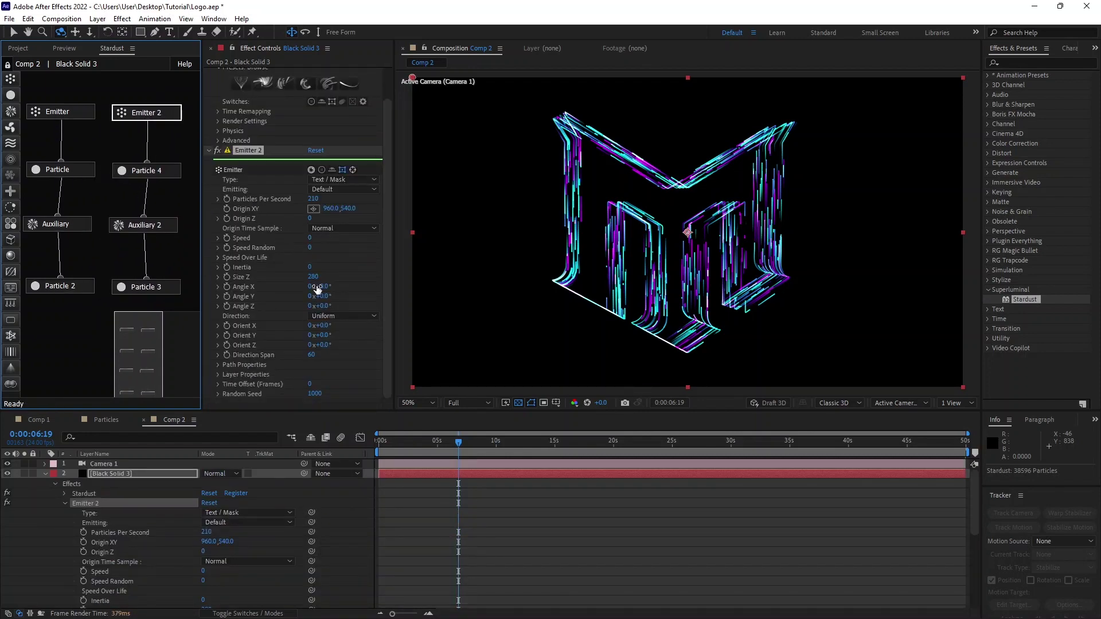
click(343, 315)
click(353, 342)
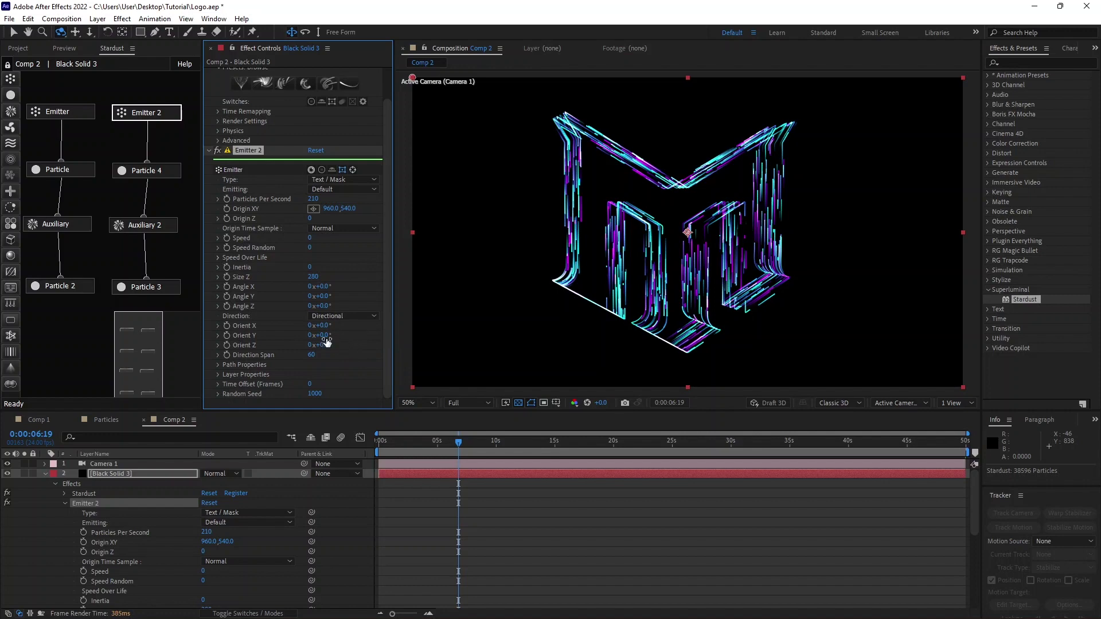
click(218, 365)
scroll(266, 348, down, 3)
scroll(309, 367, down, 2)
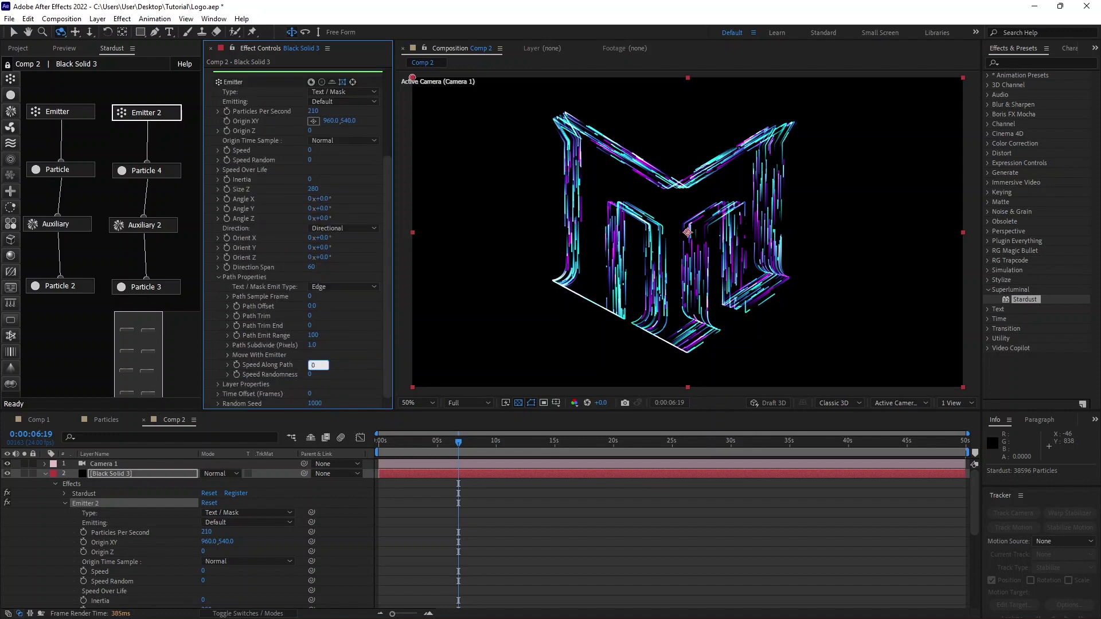
key(Return)
Step: Give Emitter 2 Direction Span 0, Orient Y −90° and Speed 200
scroll(266, 292, up, 2)
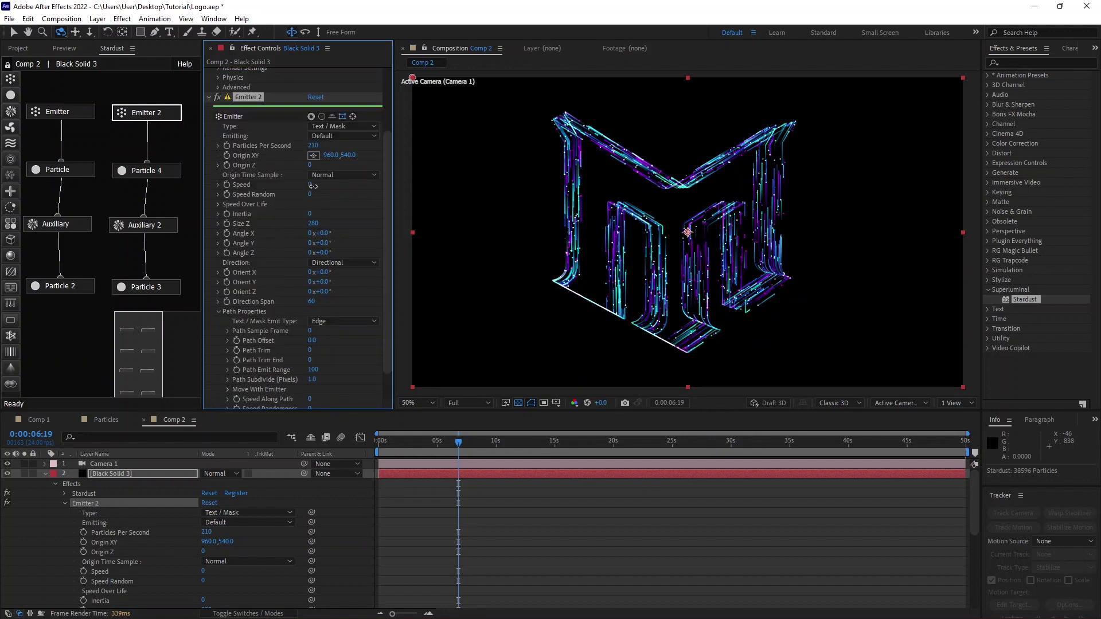
drag(313, 186, 353, 186)
drag(311, 301, 291, 295)
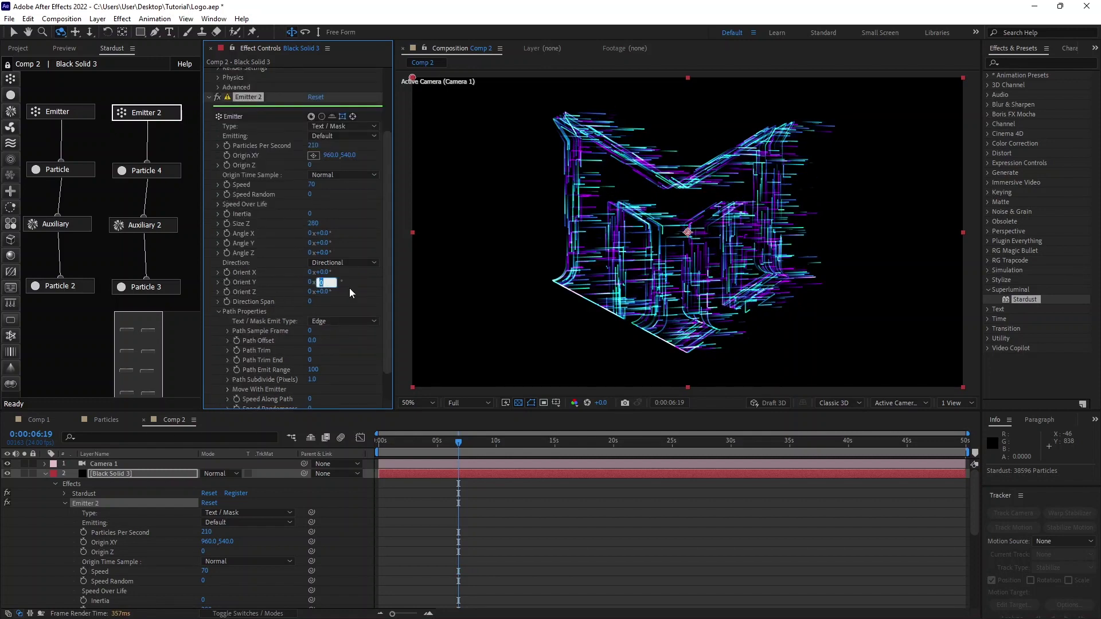
text(-90)
key(Return)
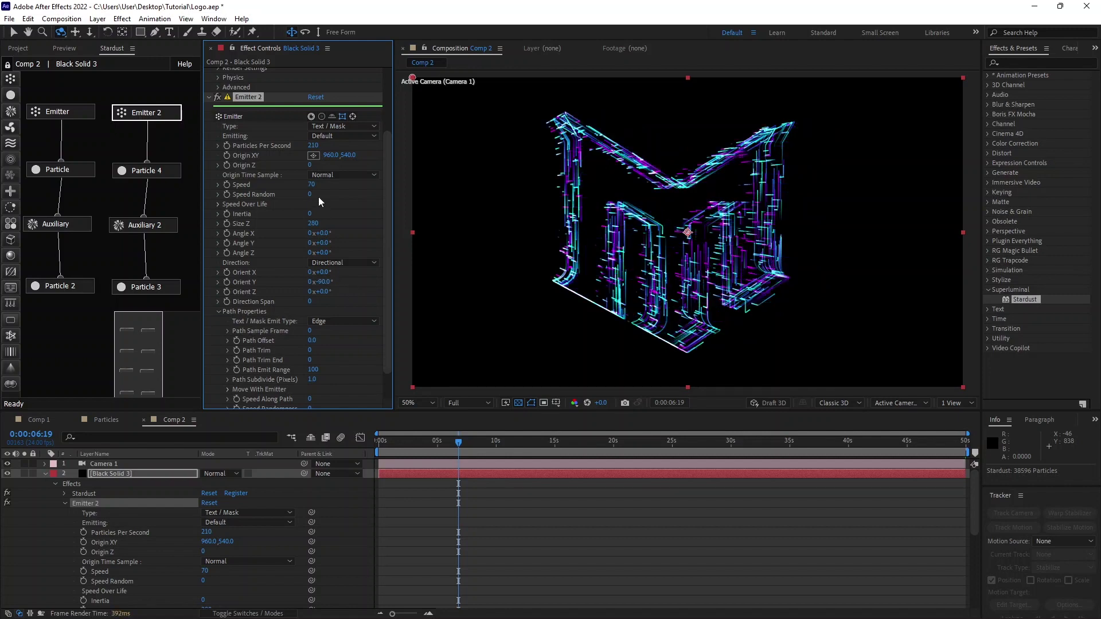
text(200)
key(Return)
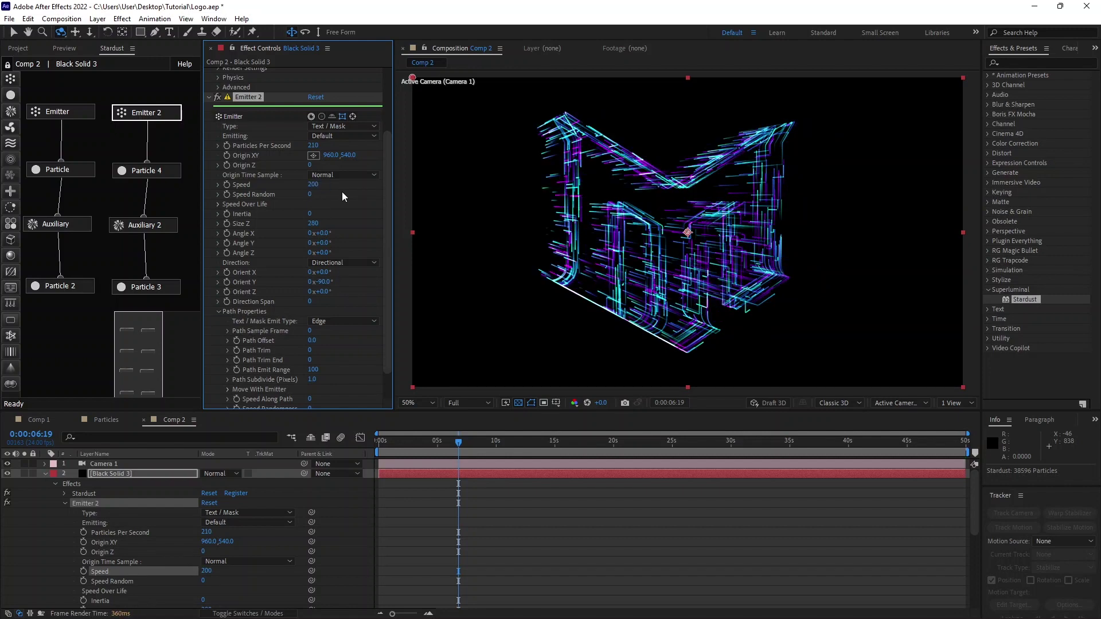
click(497, 442)
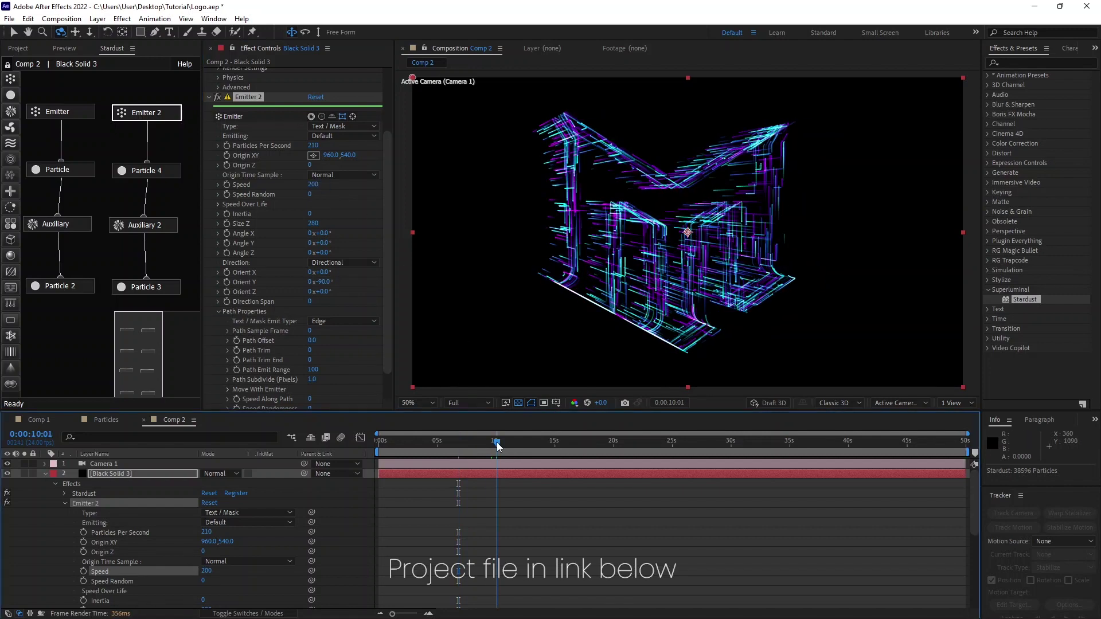
Step: Set Particle 3's Size (Pixels) to 2
click(164, 290)
scroll(231, 184, up, 2)
click(313, 161)
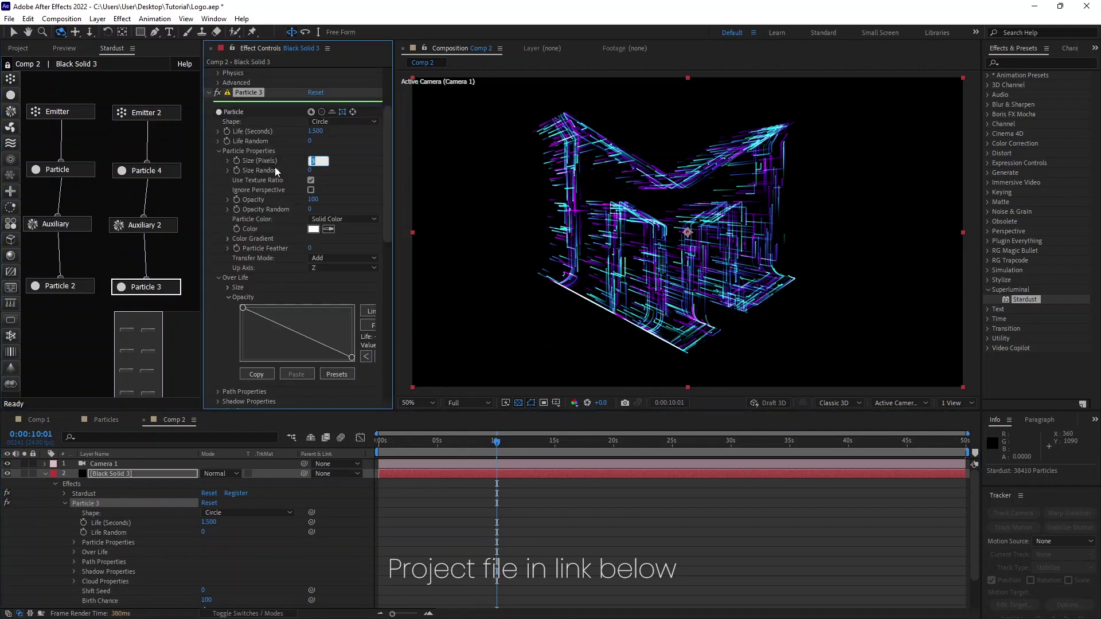
text(2)
key(Return)
Step: Preview the animation and end the work area at 10 seconds
click(414, 443)
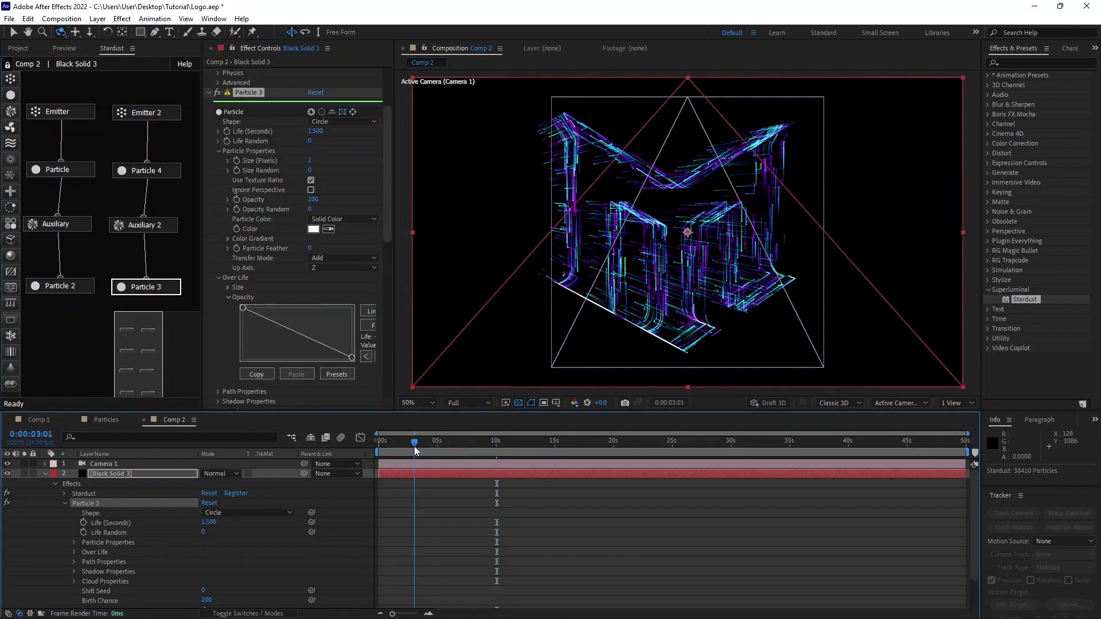
key(space)
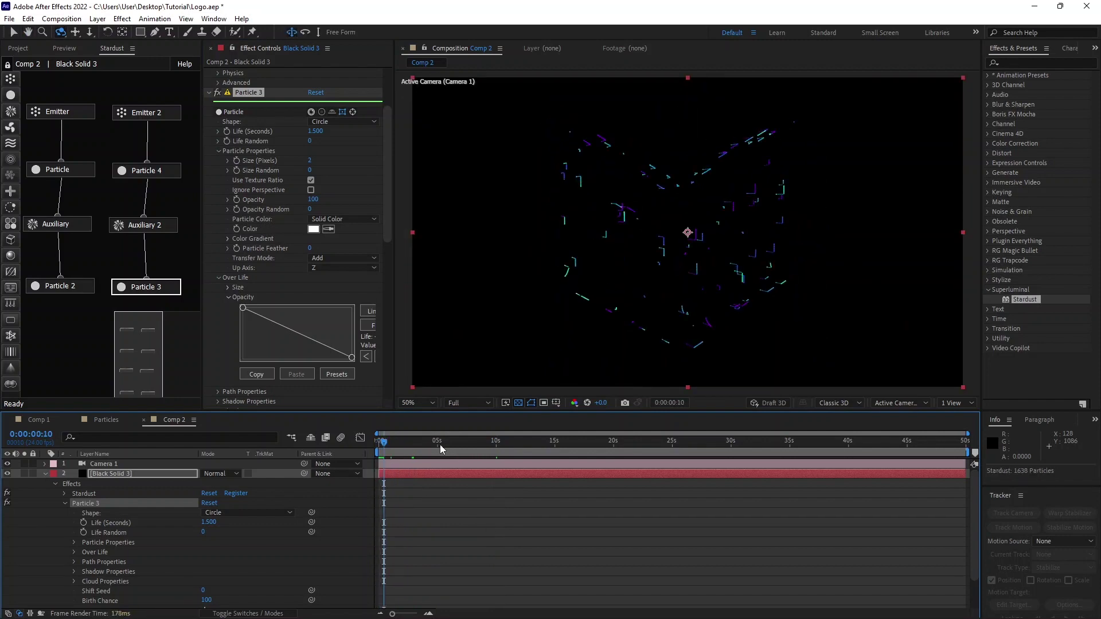
drag(442, 449, 497, 466)
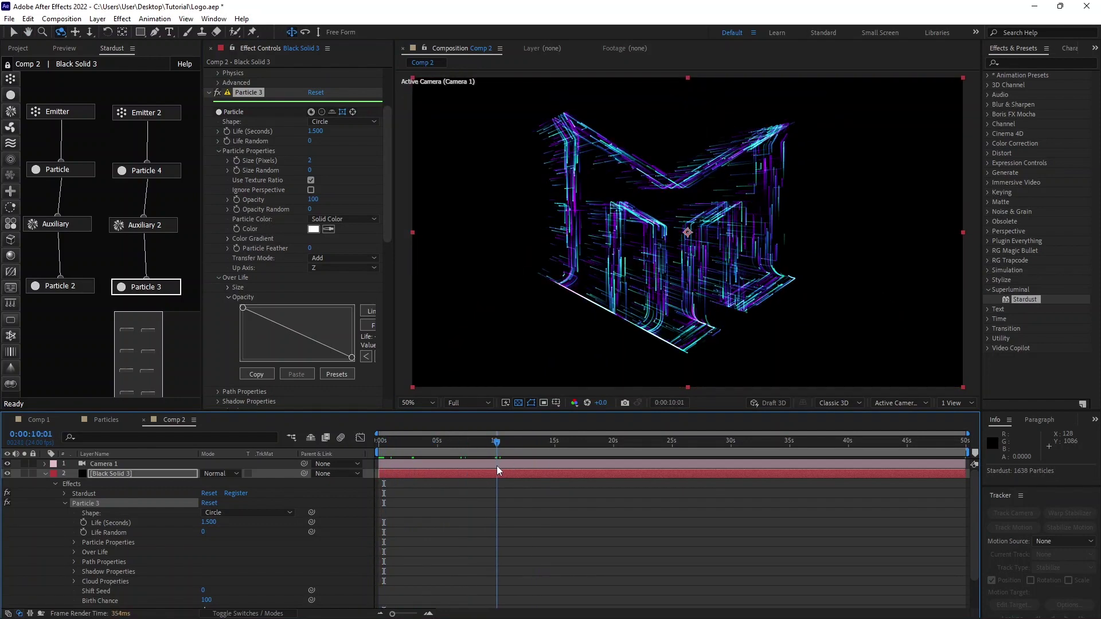
key(n)
right_click(470, 452)
Step: Trim Comp 2 to the 10-second work area and check the viewer at 100%
click(511, 487)
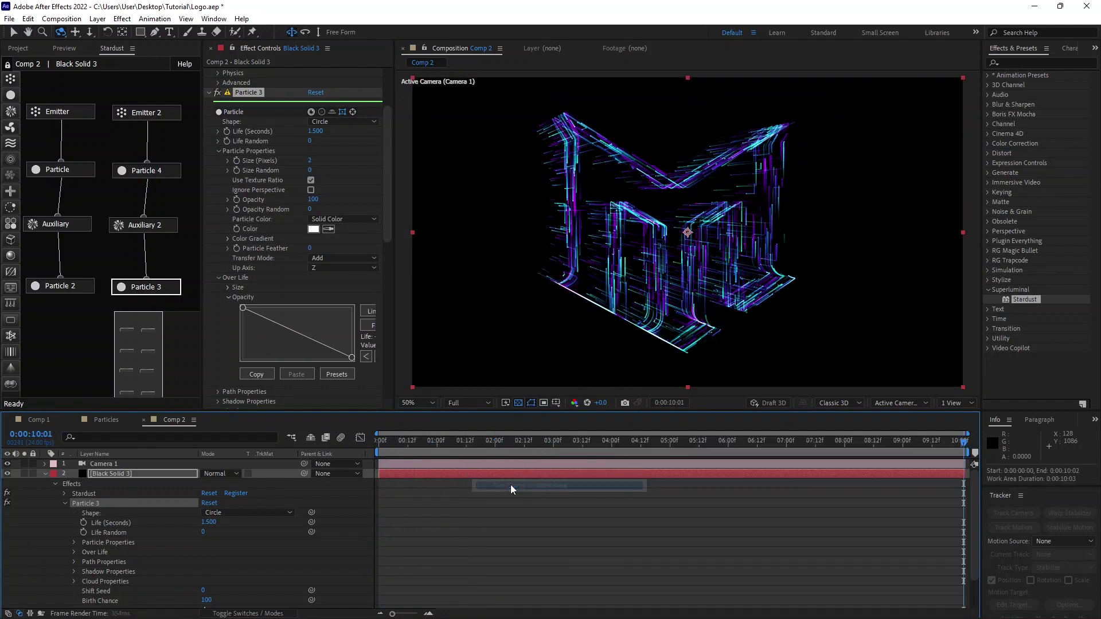
drag(556, 440, 599, 440)
key(slash)
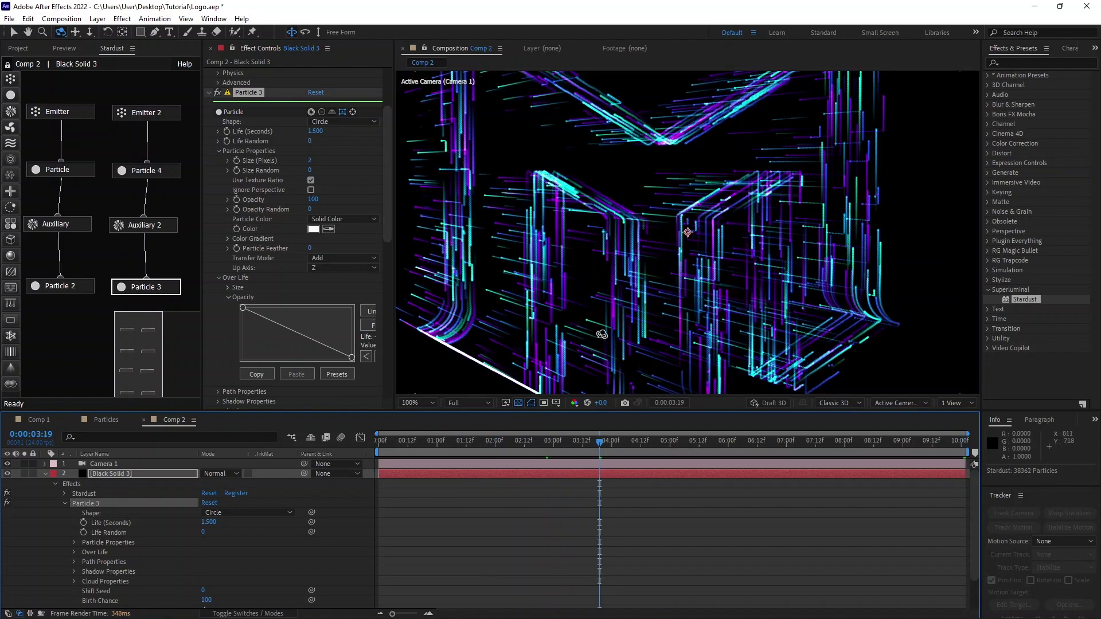
key(shift+slash)
Step: Retune Emitter 2: 141 particles per second, Speed 296, Speed Random 40, seed 660
click(167, 116)
mouse_move(315, 234)
mouse_down()
mouse_move(277, 248)
mouse_move(299, 281)
mouse_move(342, 269)
mouse_move(331, 281)
mouse_up()
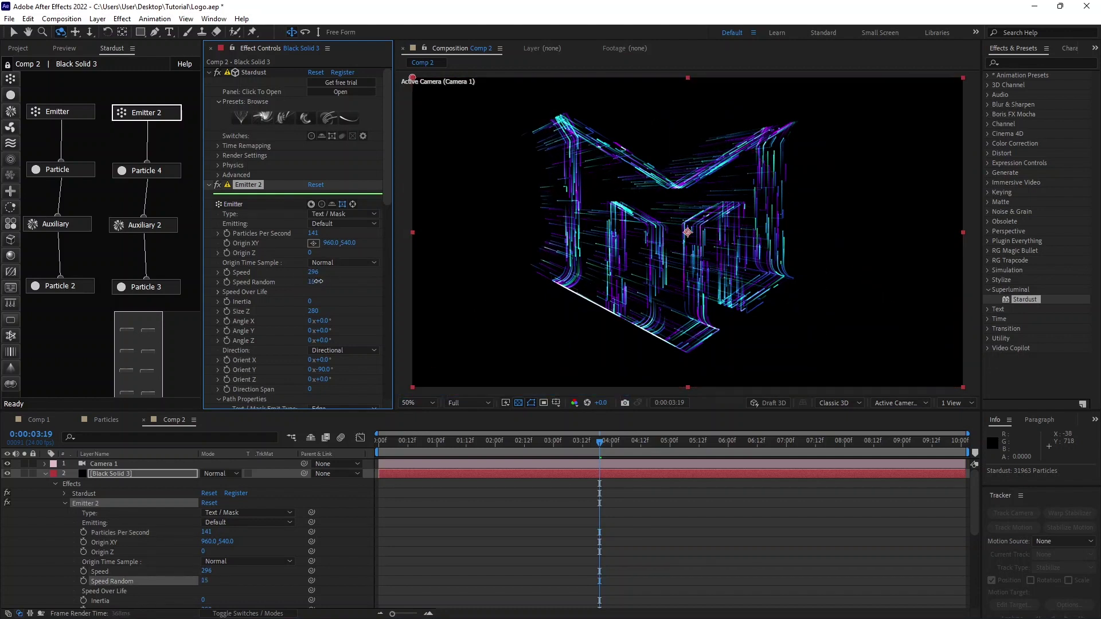
scroll(258, 294, down, 3)
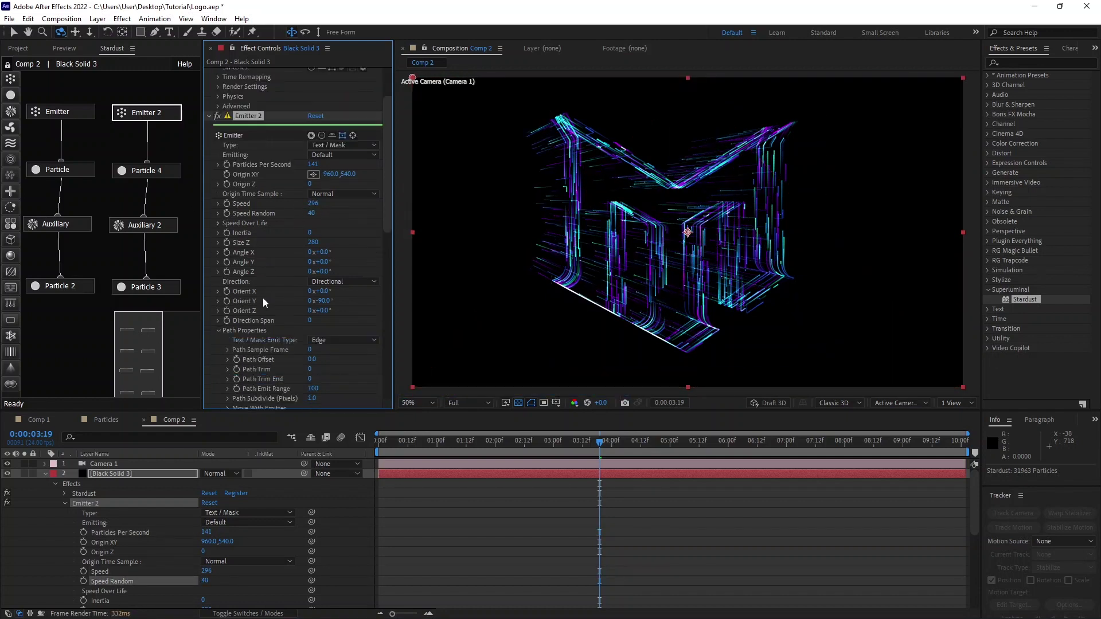
mouse_move(441, 447)
mouse_down()
mouse_move(497, 447)
mouse_move(449, 462)
mouse_up()
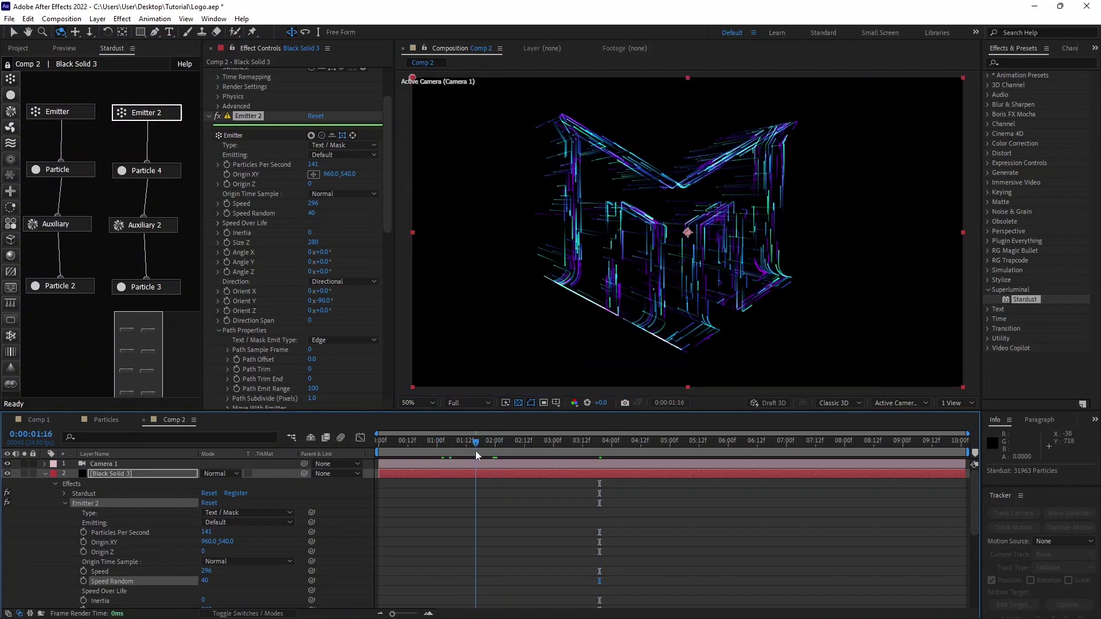
scroll(310, 321, down, 4)
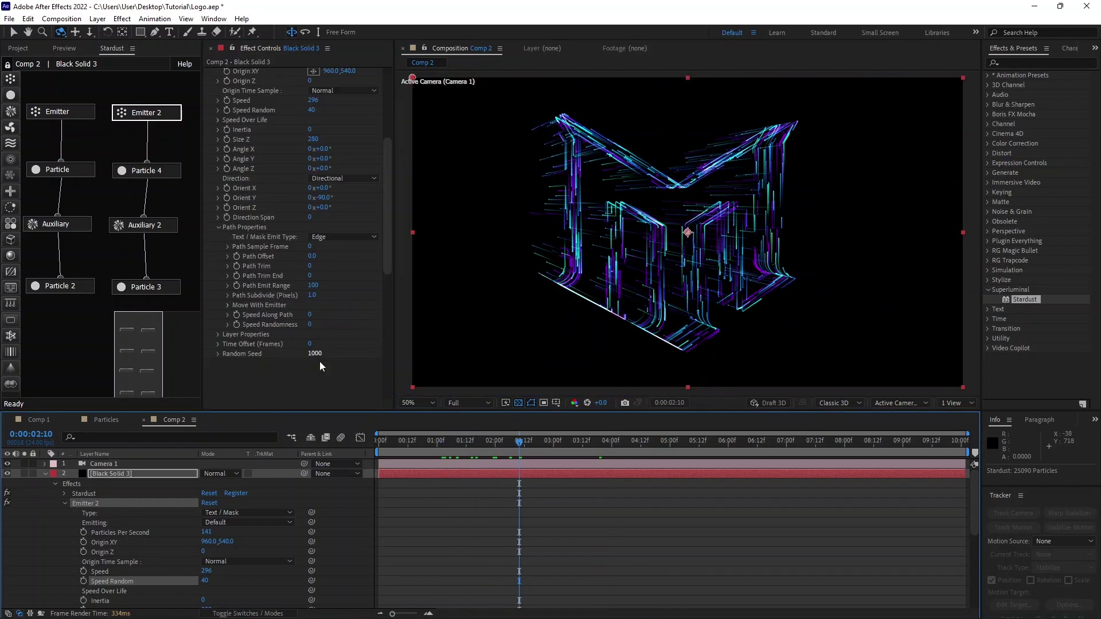
drag(521, 448, 614, 448)
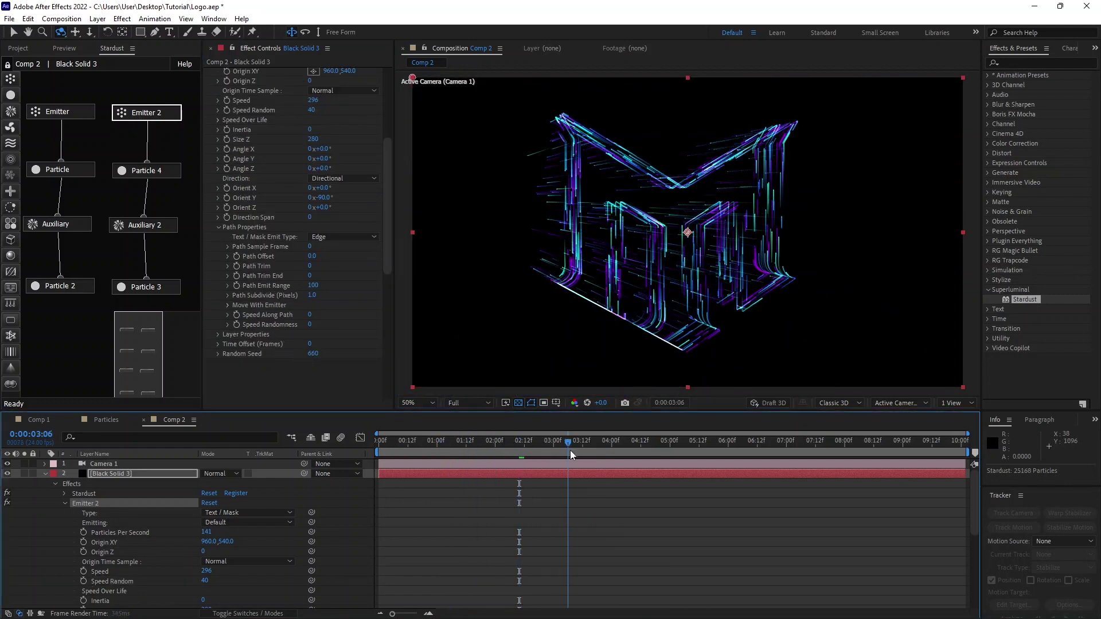
Step: Delete the old Camera 1 and add a new camera layer
click(98, 464)
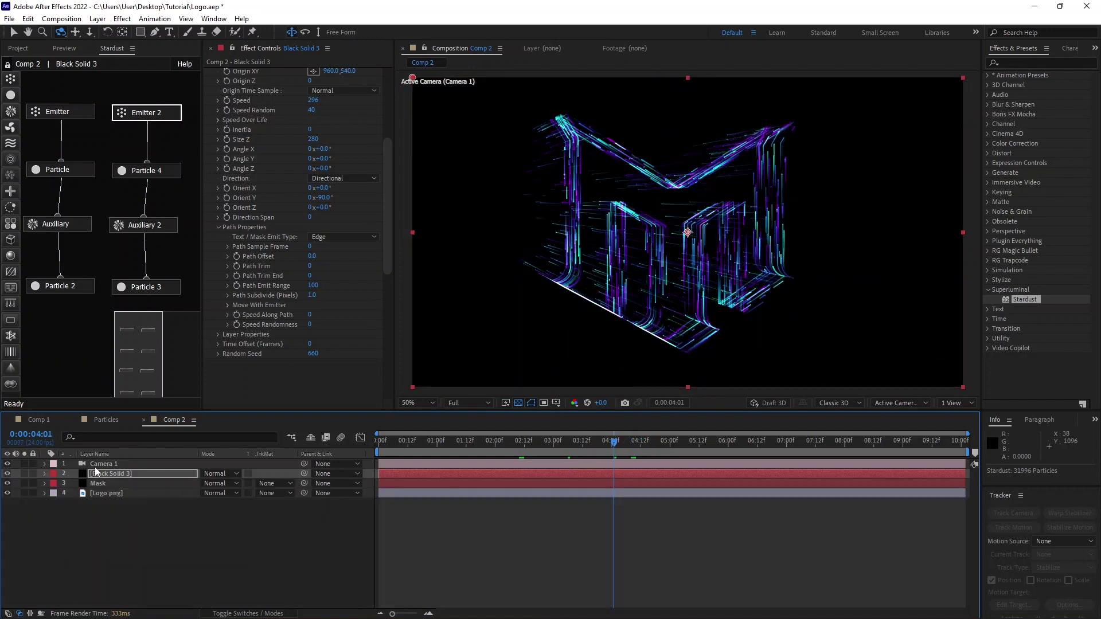
key(Delete)
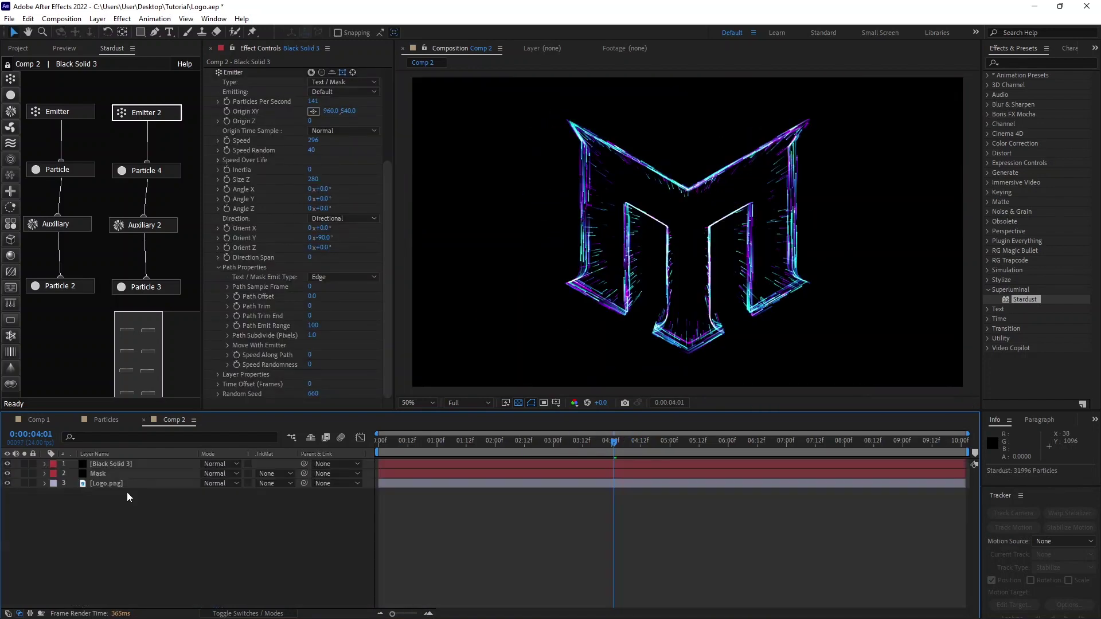
right_click(126, 492)
click(298, 388)
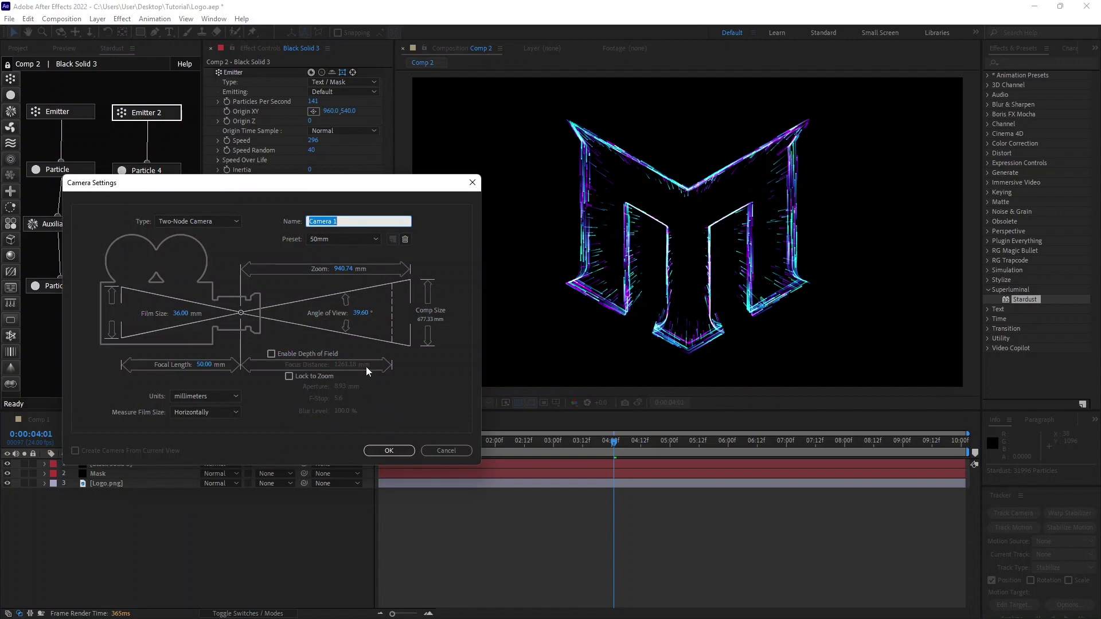
Step: Create Camera 1 with an orbit null and show a top view beside it
click(389, 450)
right_click(117, 464)
mouse_move(189, 386)
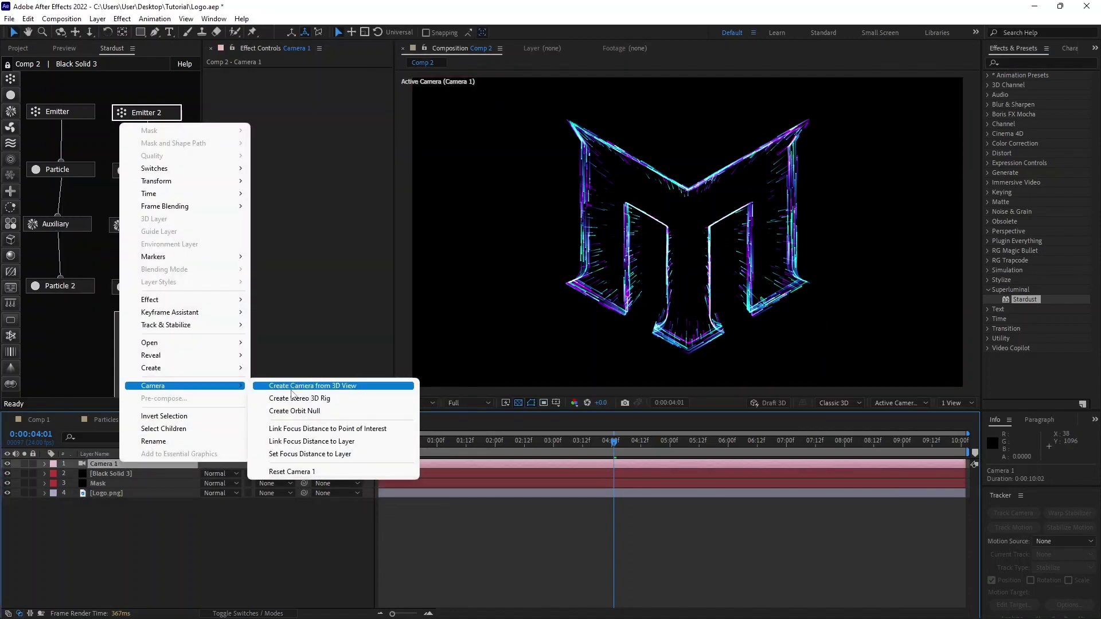
click(293, 410)
click(954, 403)
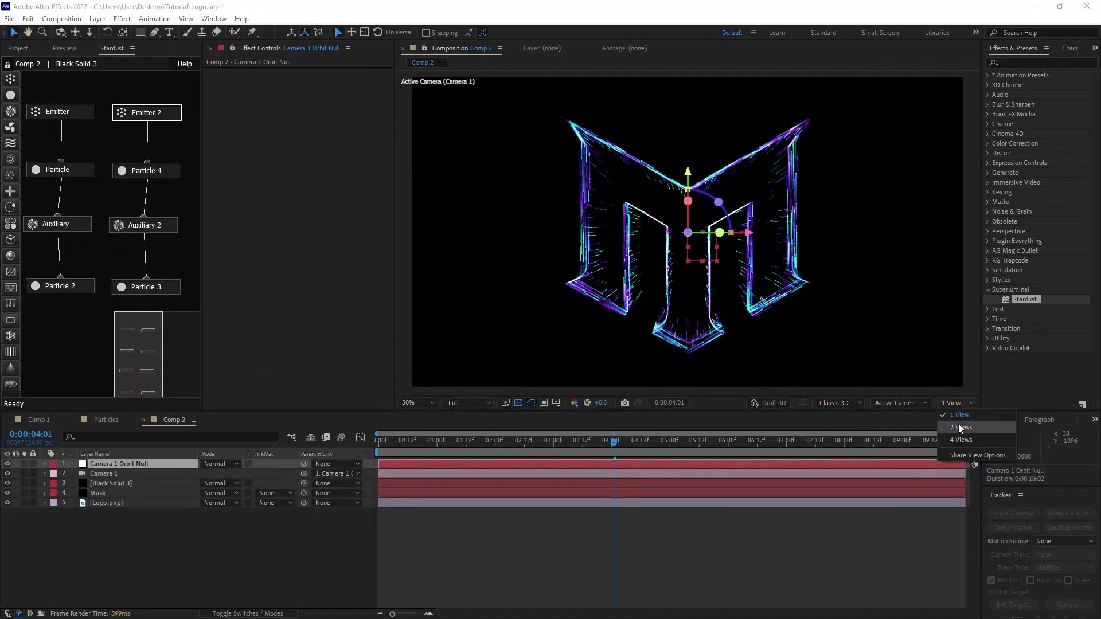
click(957, 424)
Step: Keyframe the orbit null's Y Rotation from +35° at the start to 0° at 6 seconds, then preview
drag(625, 450, 728, 450)
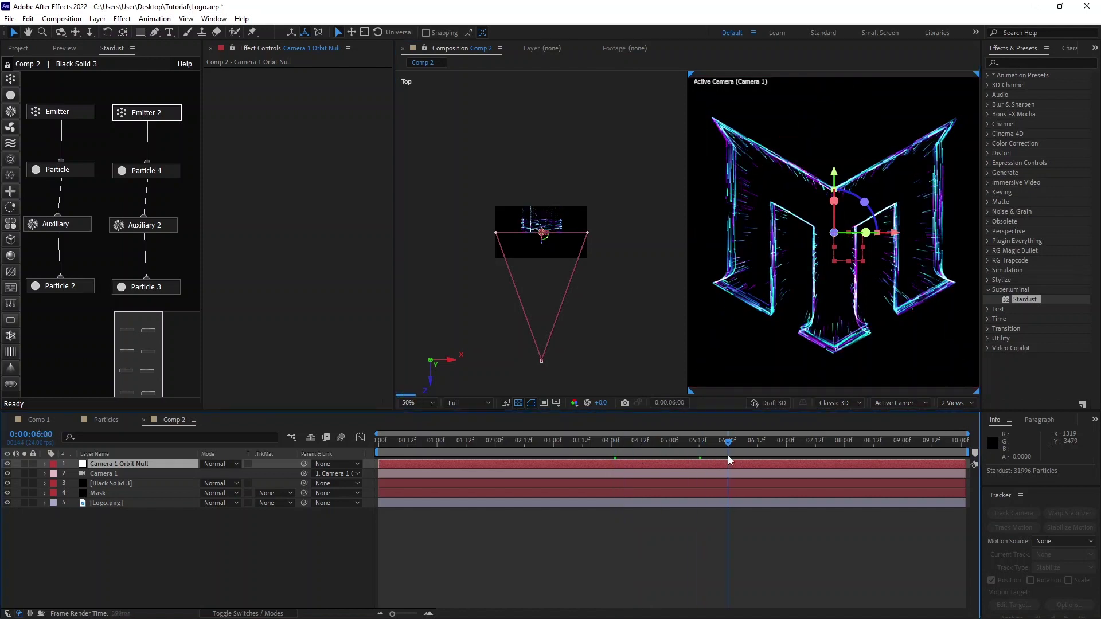
key(p)
key(r)
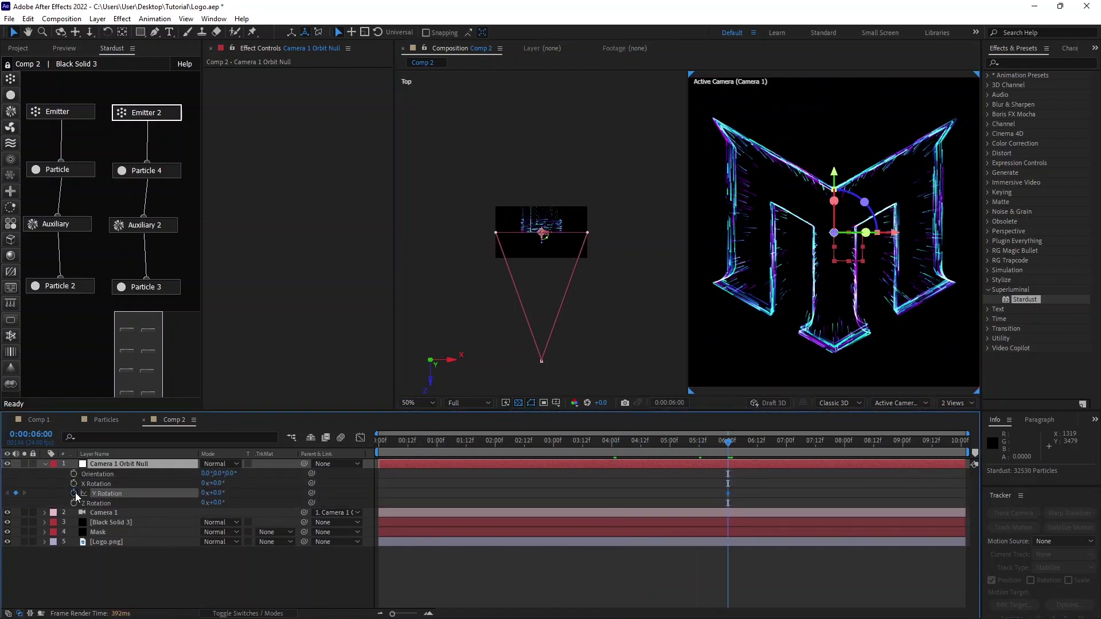
drag(588, 447, 381, 450)
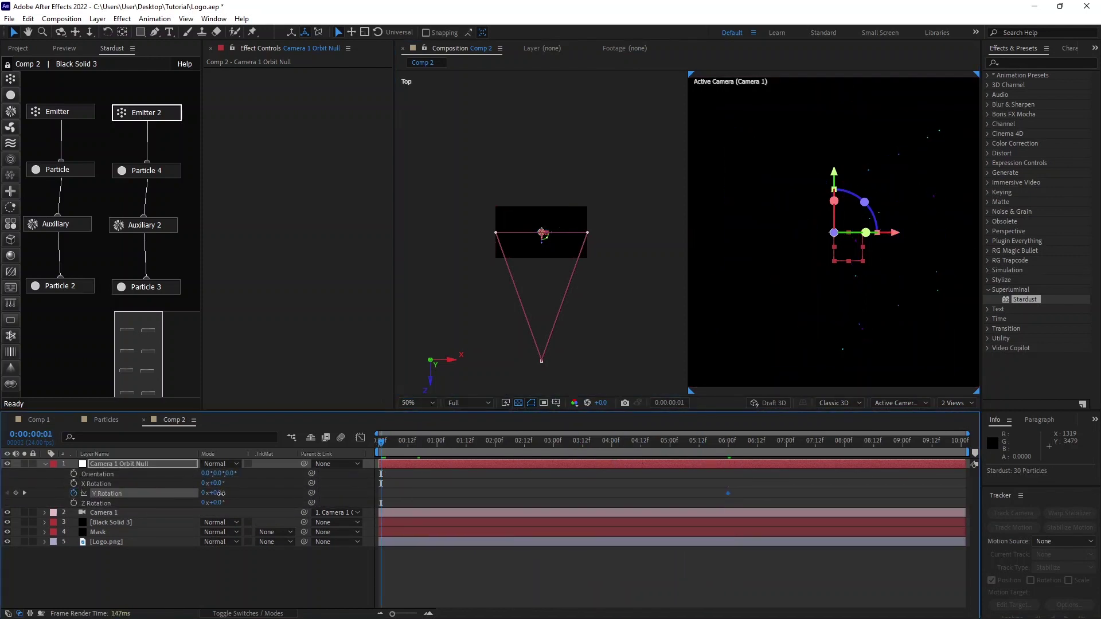
drag(221, 493, 240, 493)
scroll(892, 274, down, 2)
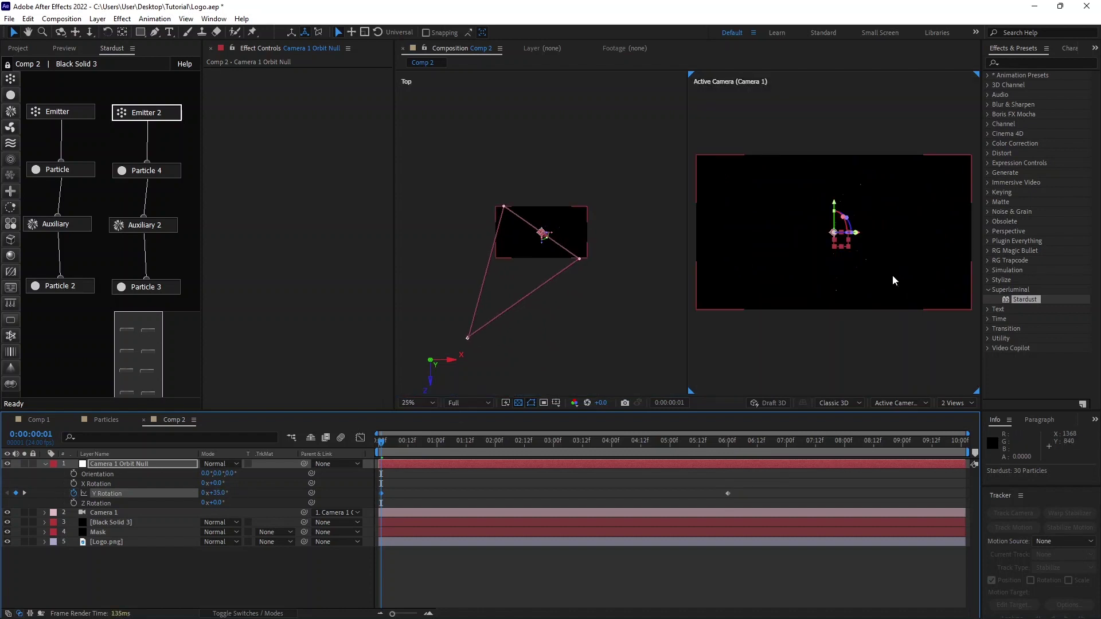
click(951, 403)
click(952, 355)
key(space)
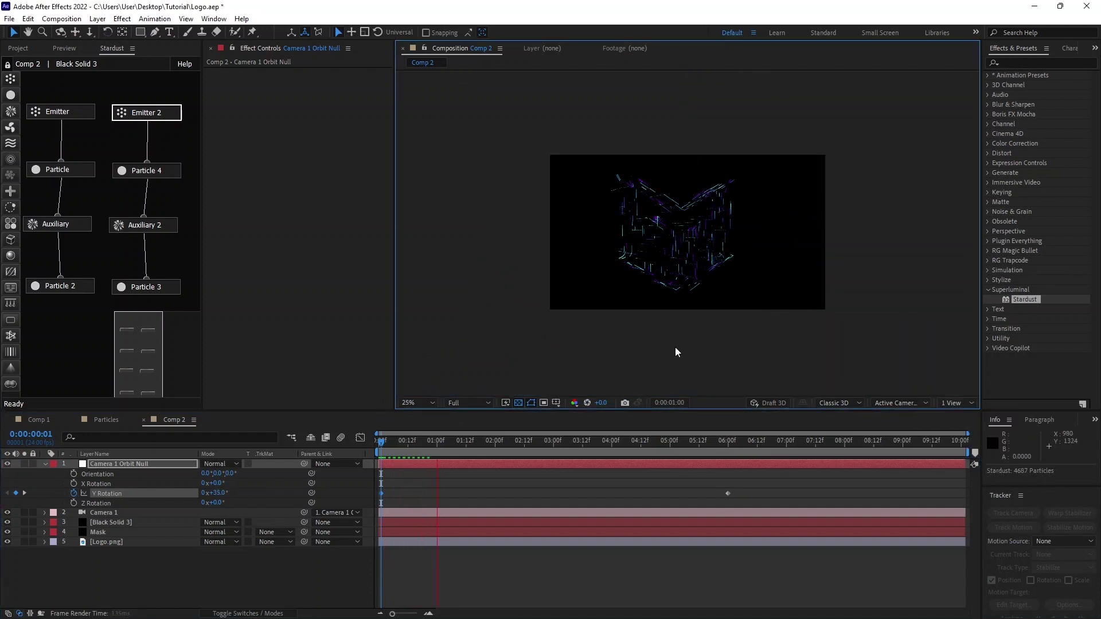
key(space)
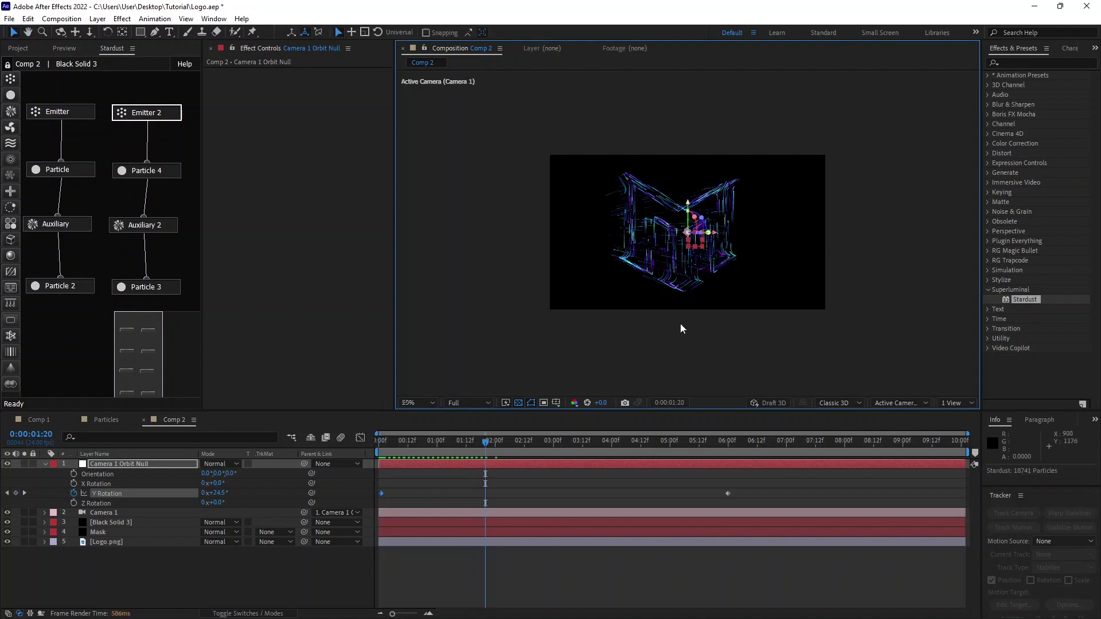
key(period)
key(space)
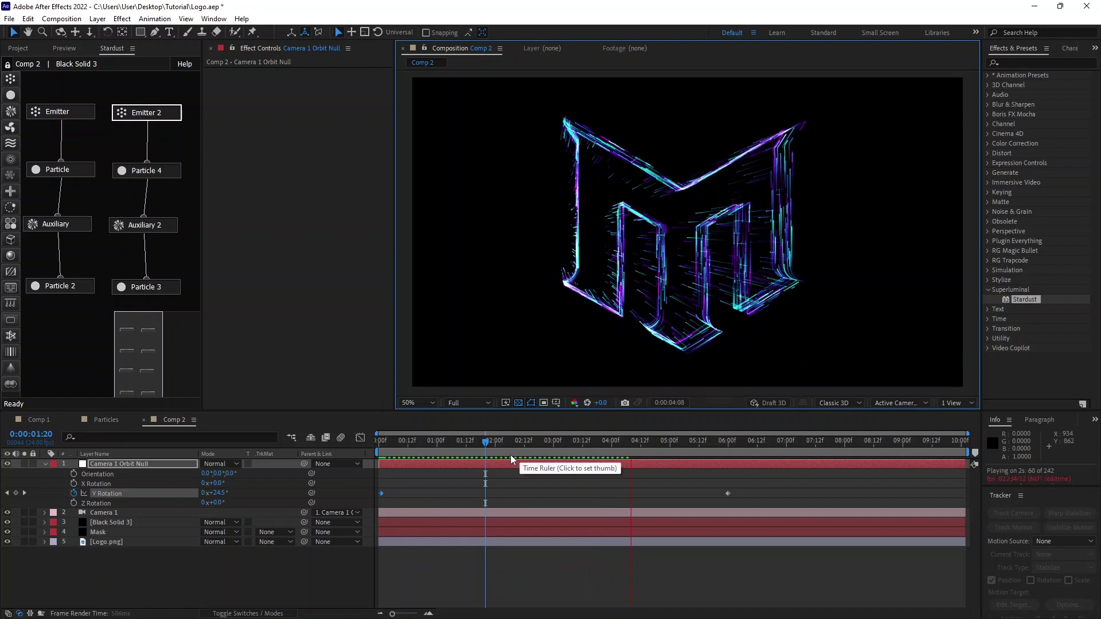
click(381, 441)
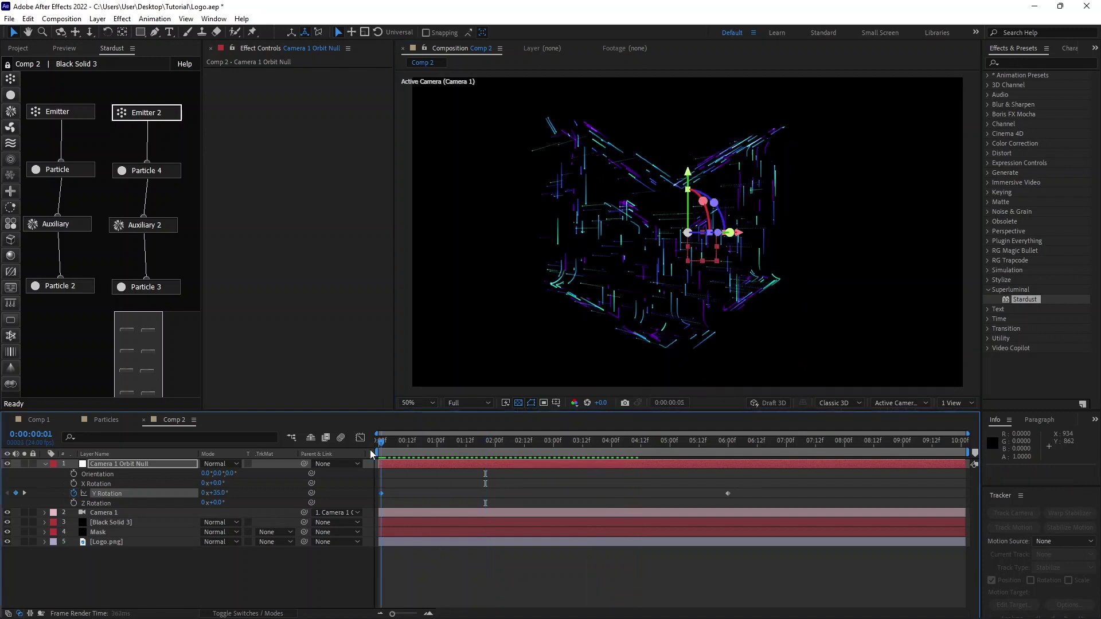
key(space)
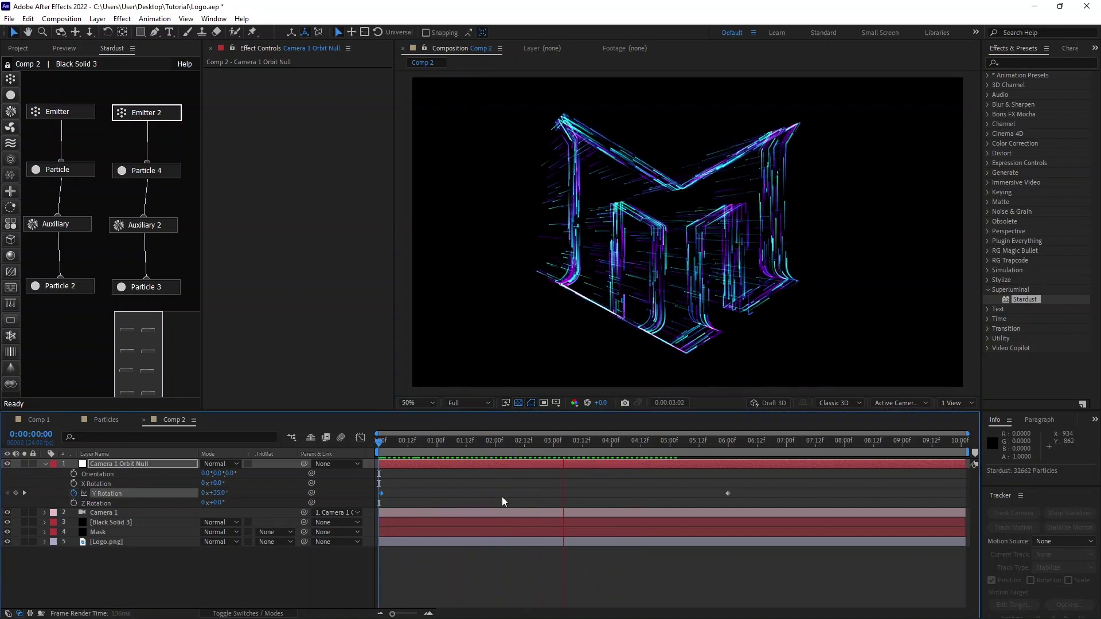
key(space)
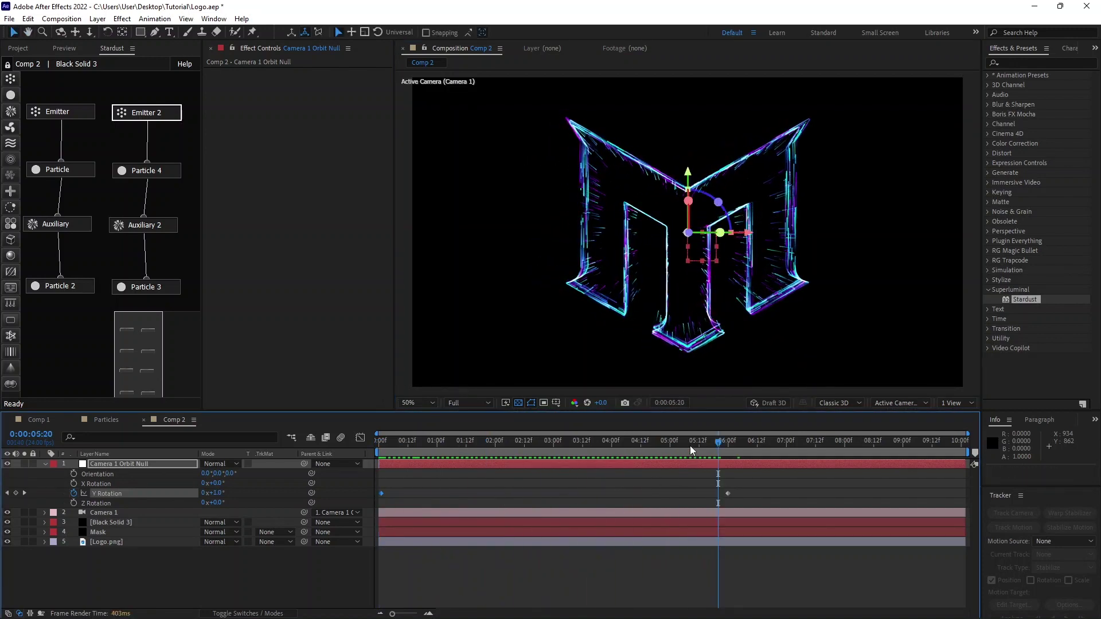
drag(689, 446, 680, 446)
click(156, 353)
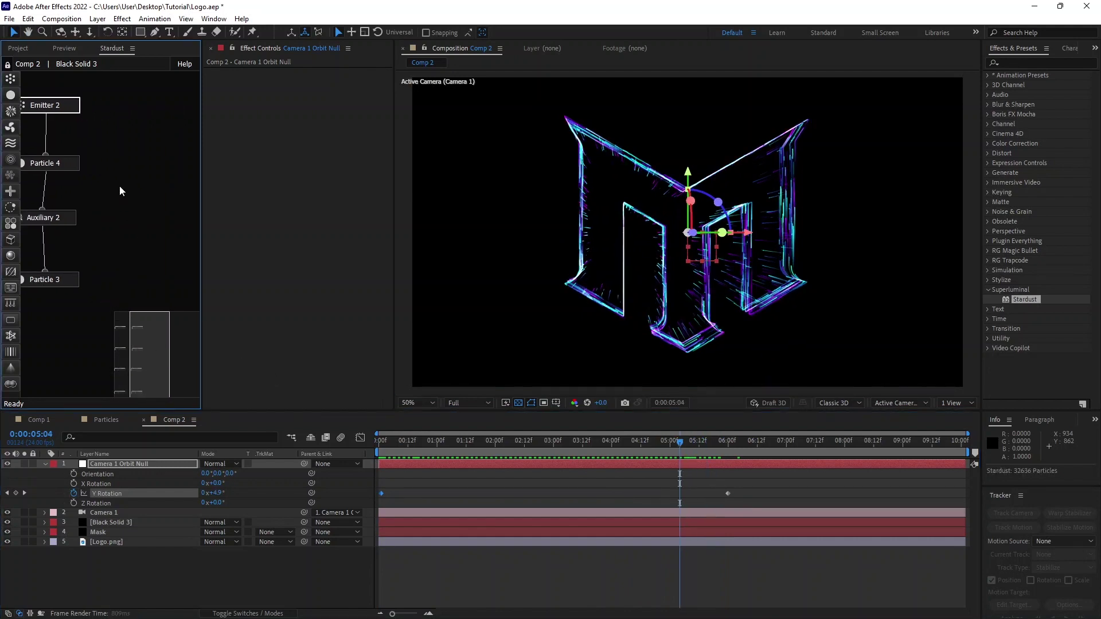
Step: Duplicate the emitter and particle pair as Emitter 3 and Particle 5
key(ctrl+d)
drag(69, 106, 148, 113)
click(148, 113)
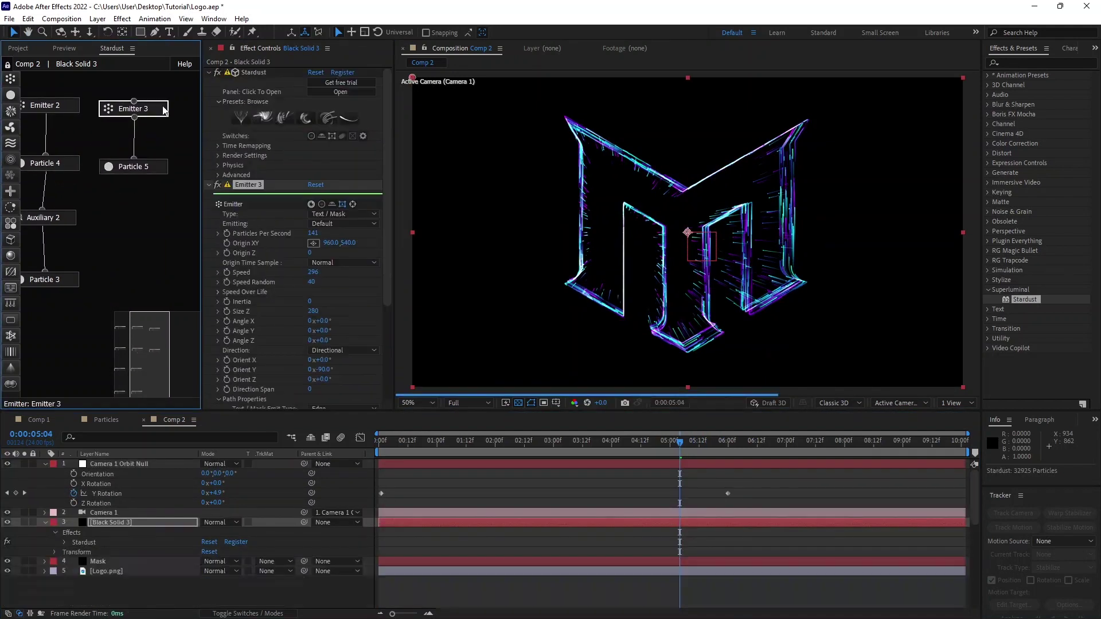
click(337, 215)
click(287, 225)
Step: Set Emitter 3's Text / Mask Emit Type to Volume and its Speed to 0
scroll(333, 341, down, 5)
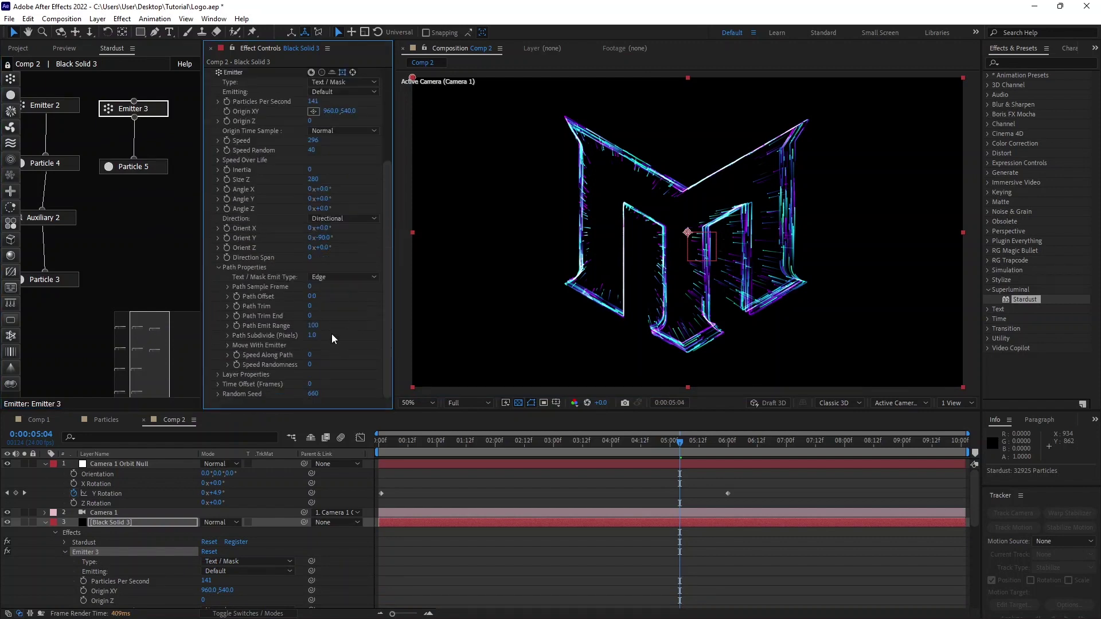
click(332, 279)
click(332, 314)
scroll(268, 273, up, 3)
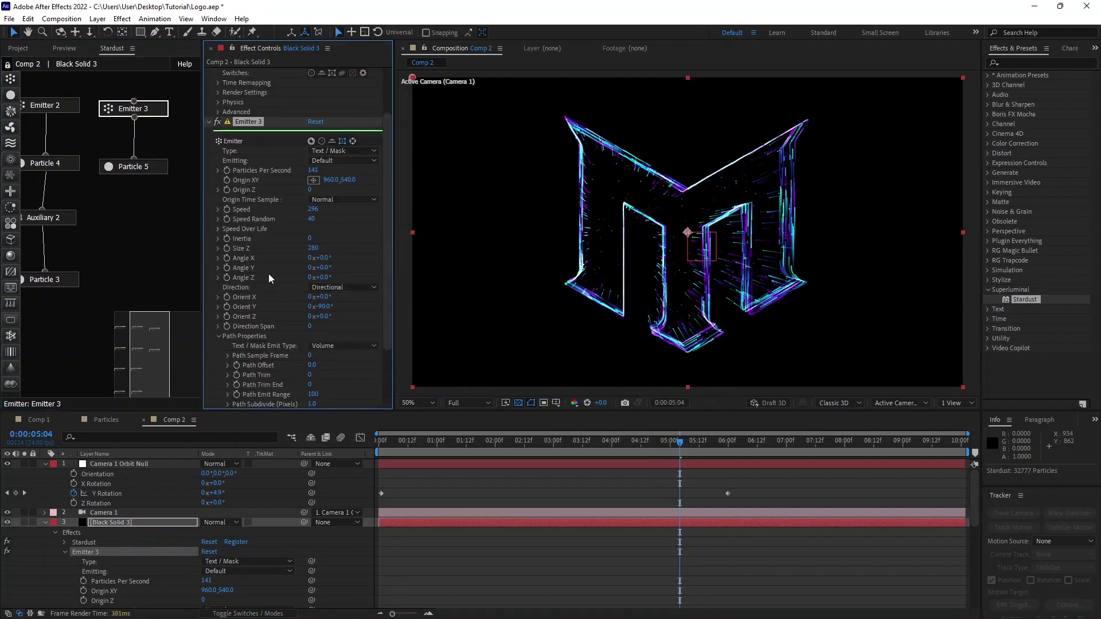
click(313, 210)
text(0)
key(Return)
click(155, 165)
scroll(249, 260, up, 4)
Step: Make Particle 5's shape Rectangle with Size Random 92
click(343, 190)
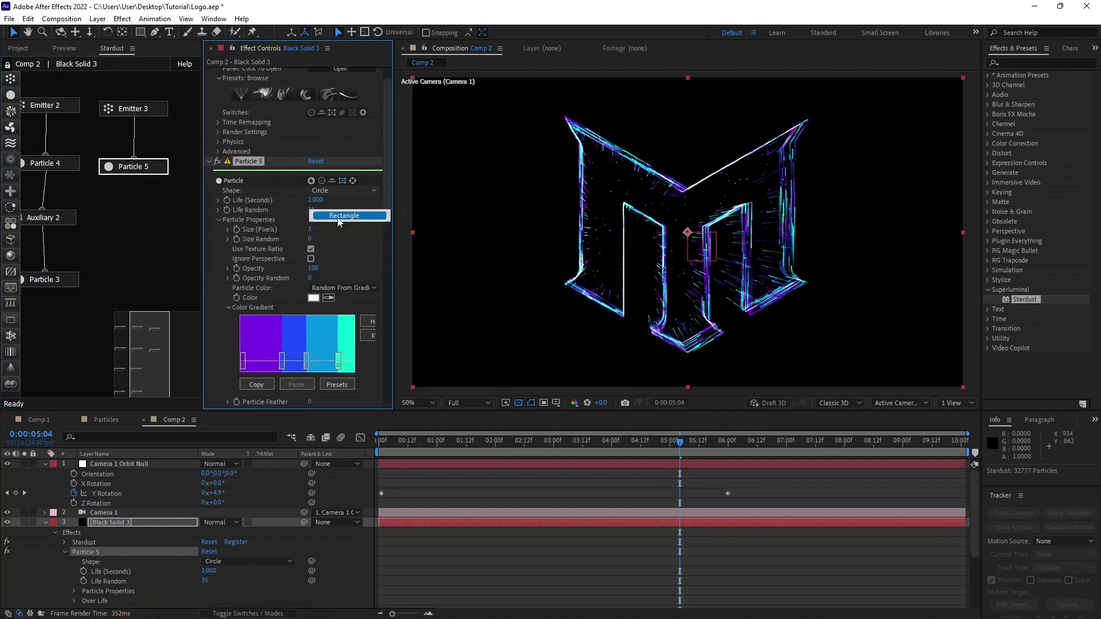
click(343, 216)
scroll(281, 215, down, 2)
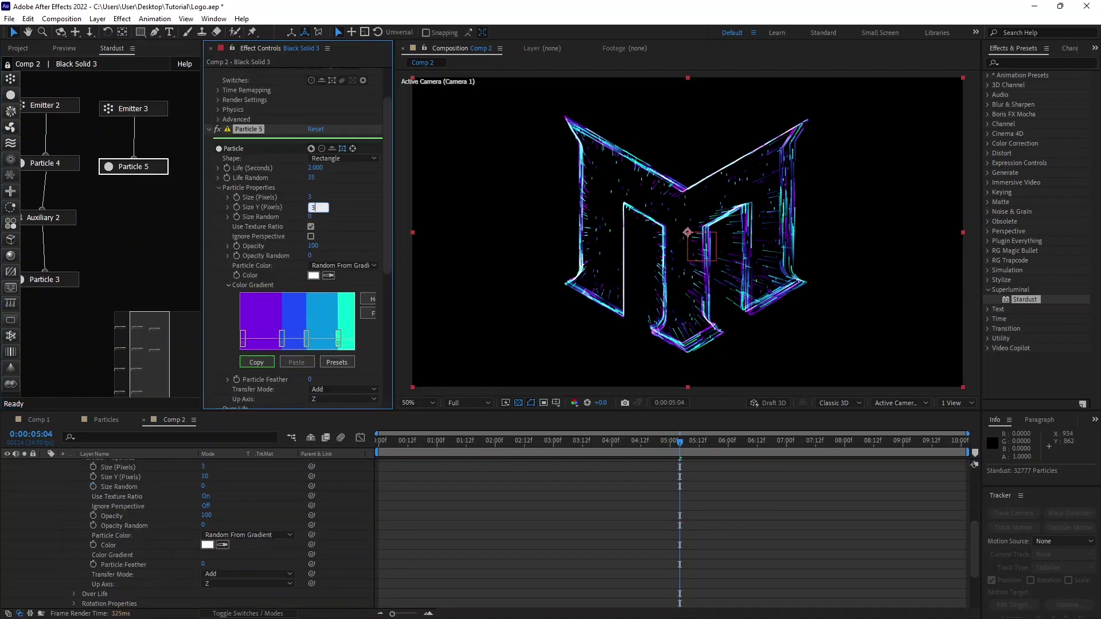
key(slash)
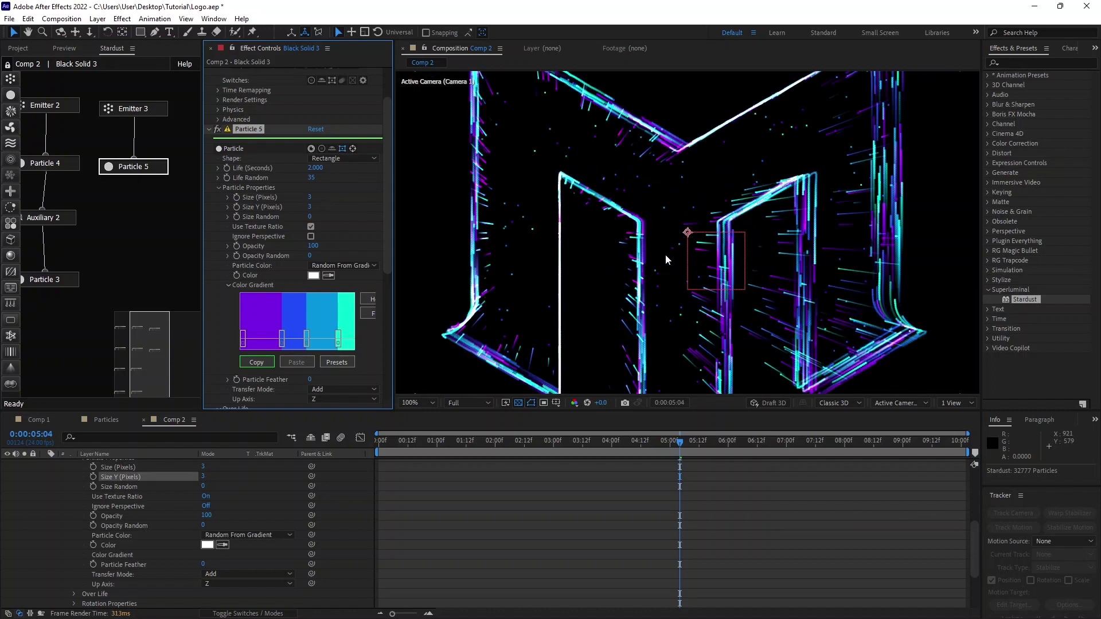
drag(309, 217, 358, 208)
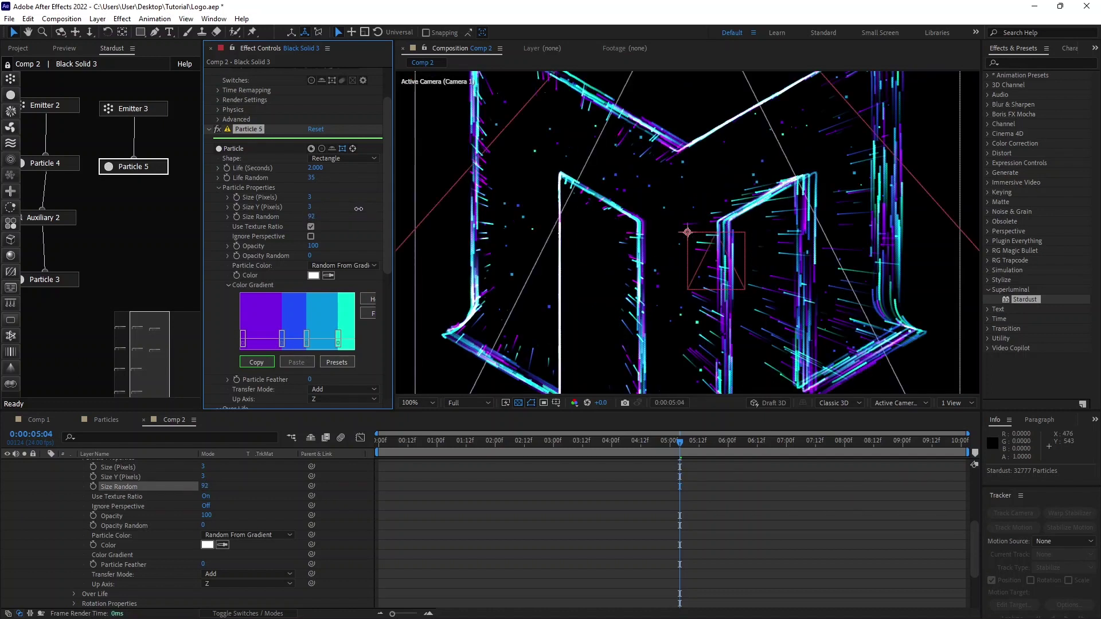
Step: Set Particle 5's Opacity and Opacity Random to 50 and its Size to 6
click(318, 245)
text(0)
key(Tab)
text(50)
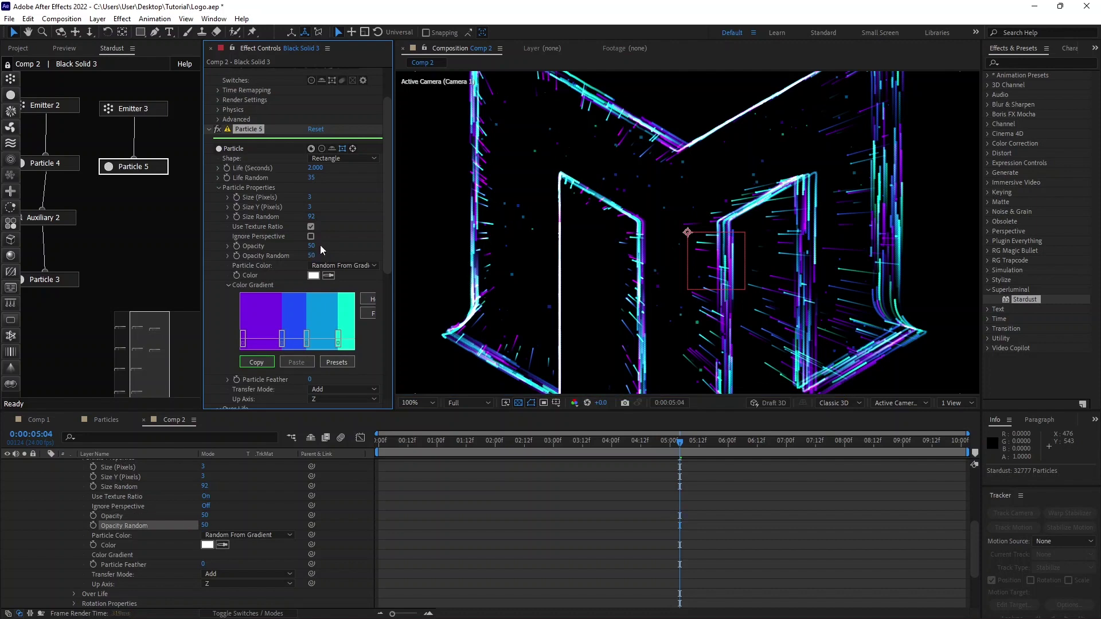
click(312, 197)
key(Tab)
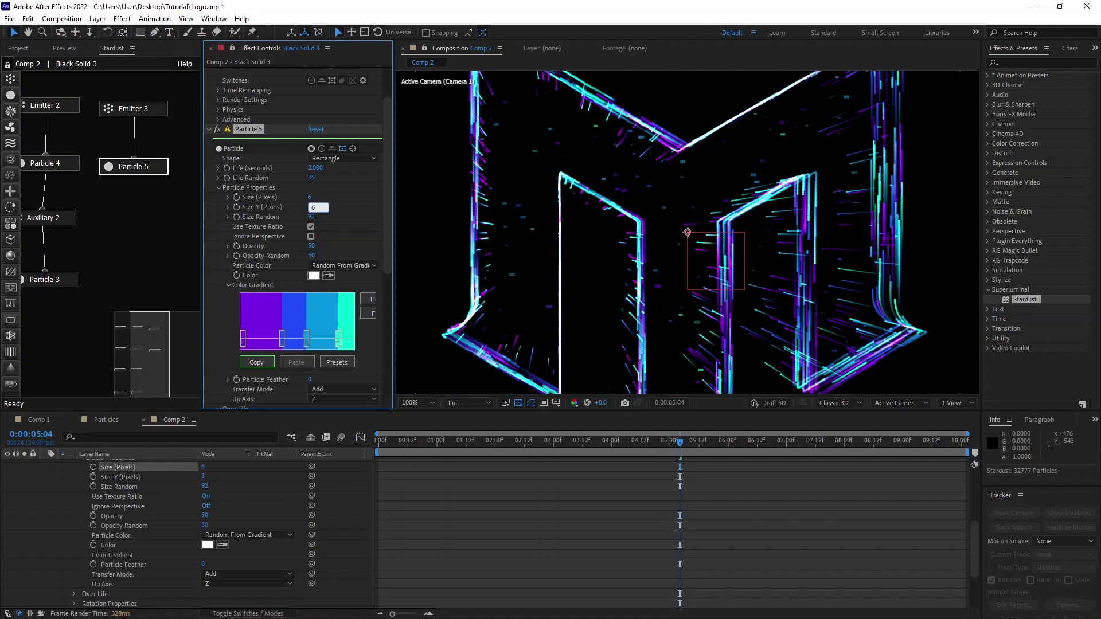
text(6)
key(Return)
key(comma)
Step: Set Emitter 3 to 771 particles per second keyed at 3 seconds
click(153, 108)
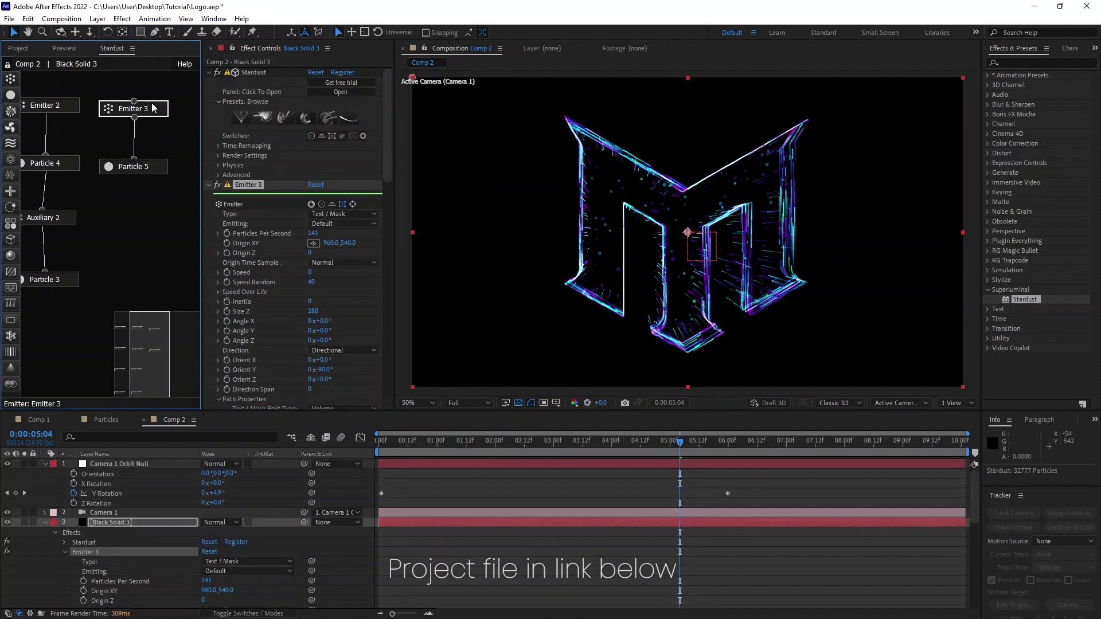
click(311, 234)
text(771)
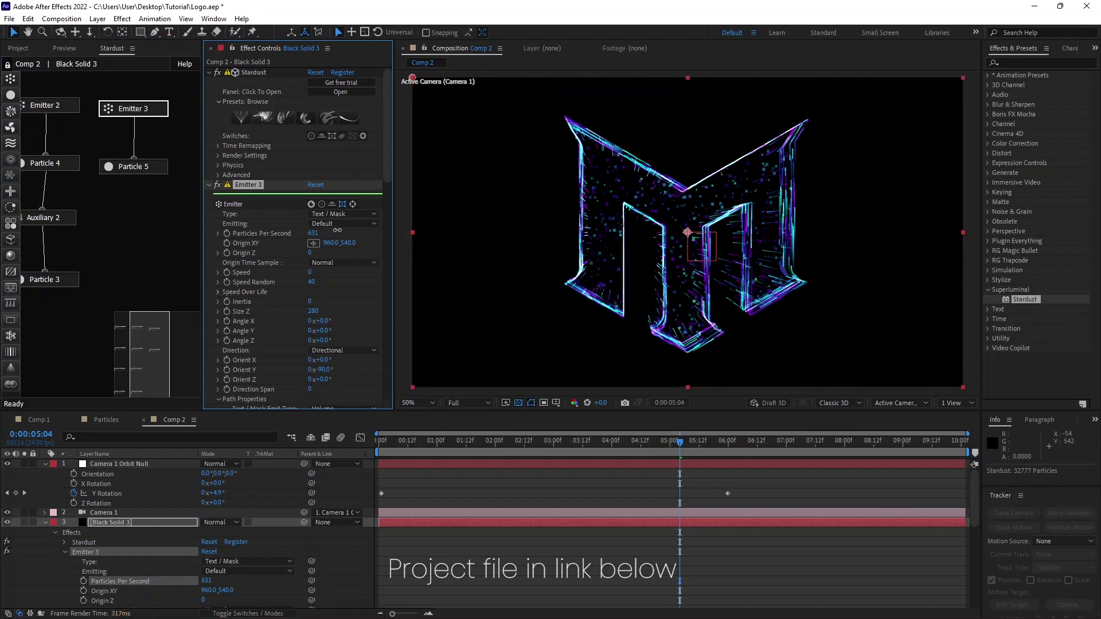
key(Return)
click(133, 166)
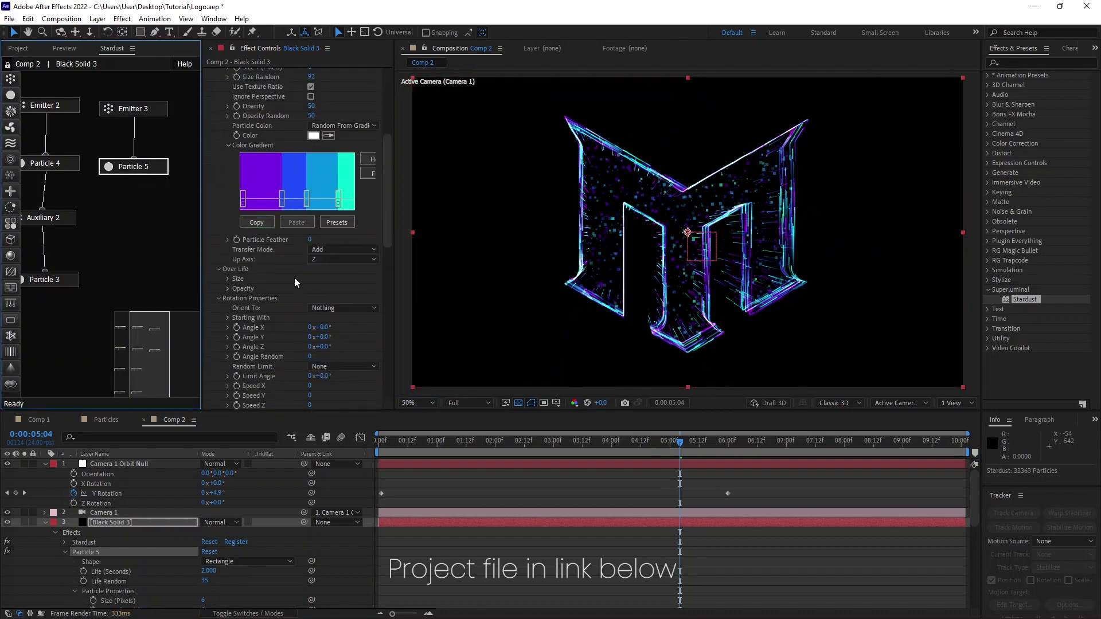
scroll(607, 324, up, 2)
scroll(624, 313, down, 2)
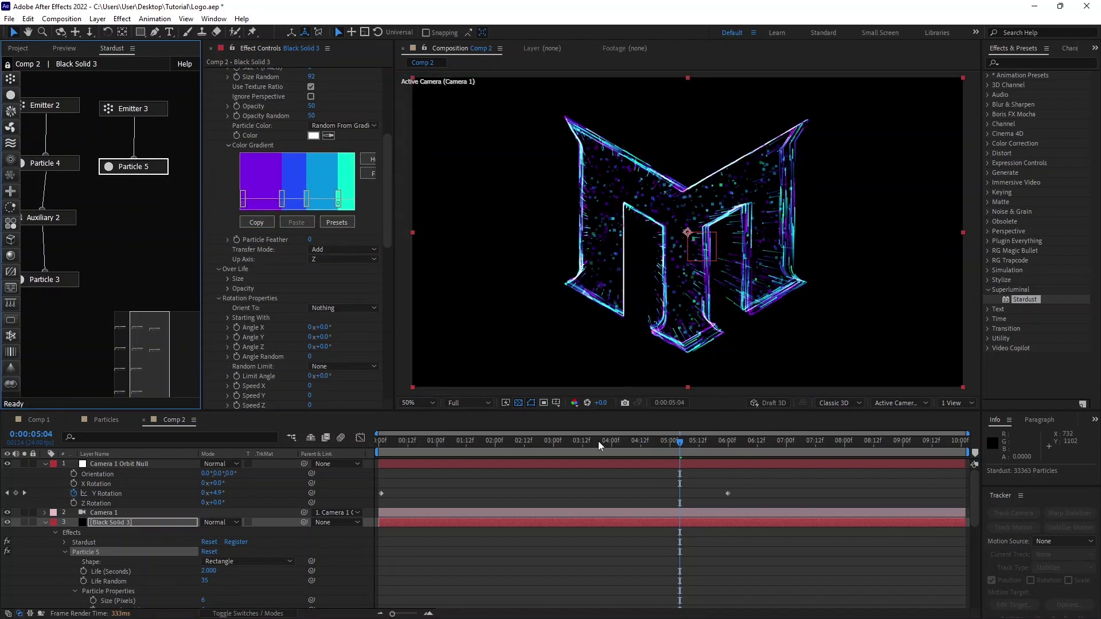
drag(598, 441, 554, 450)
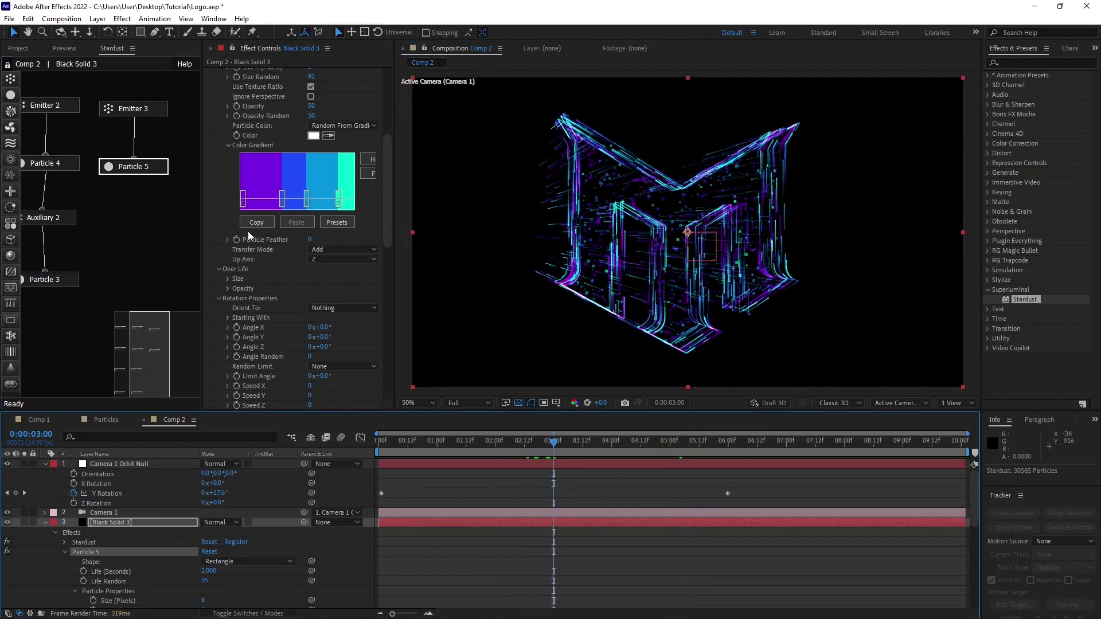
Step: Key Emitter 3's particle rate to 0 at 1 second and preview the build-up
click(133, 108)
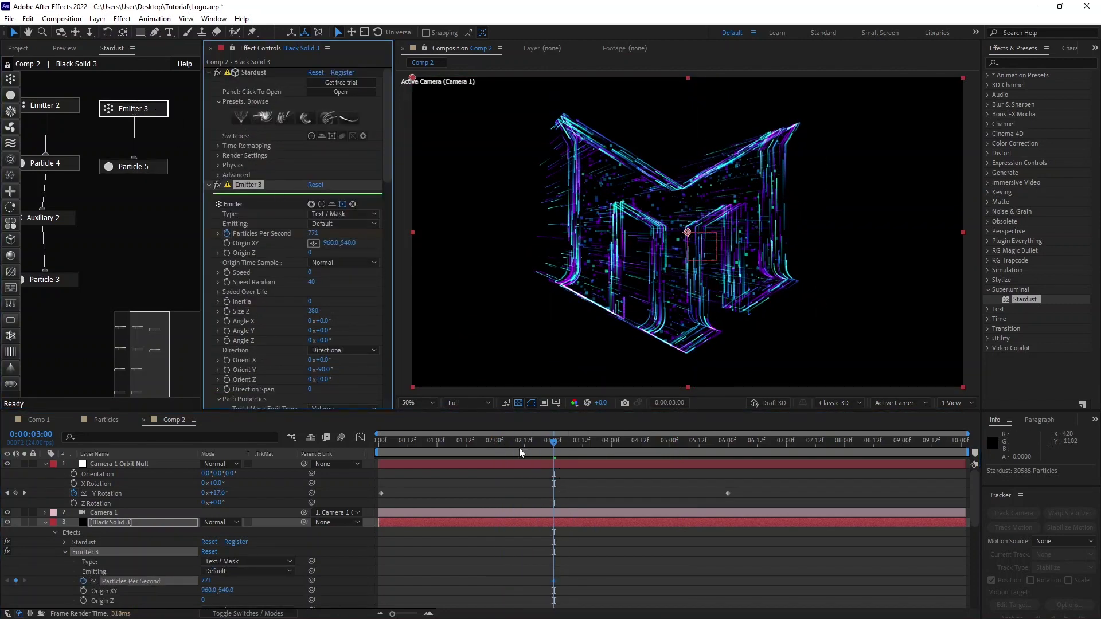
drag(519, 452, 437, 451)
click(313, 233)
text(0)
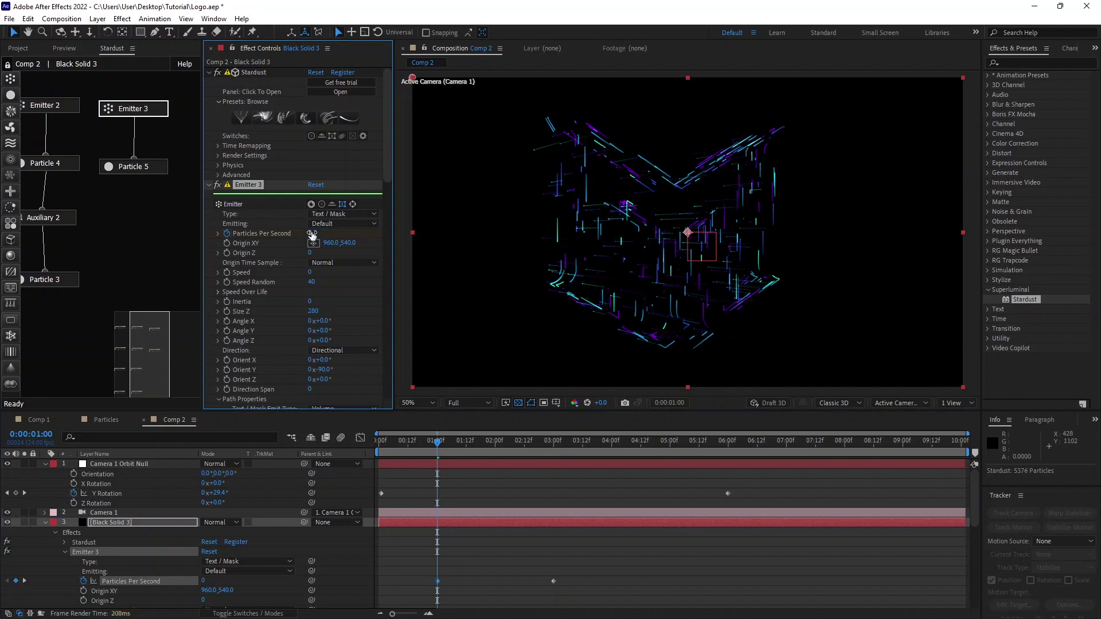
key(space)
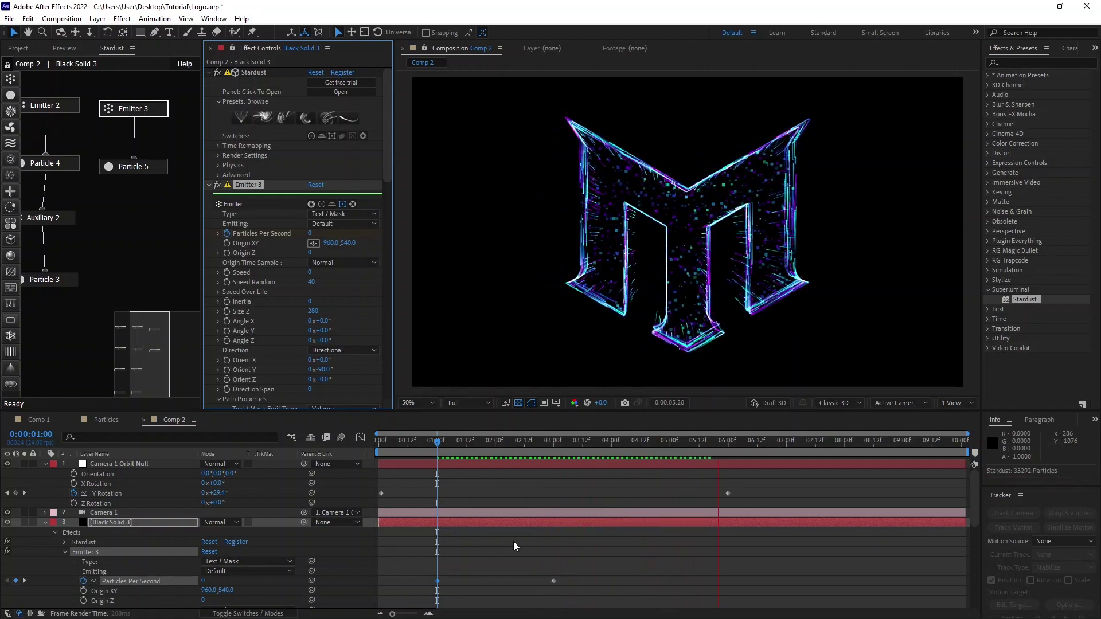
Step: Replay from the start, then draw two dips into Particle 5's opacity-over-life curve
key(space)
click(372, 449)
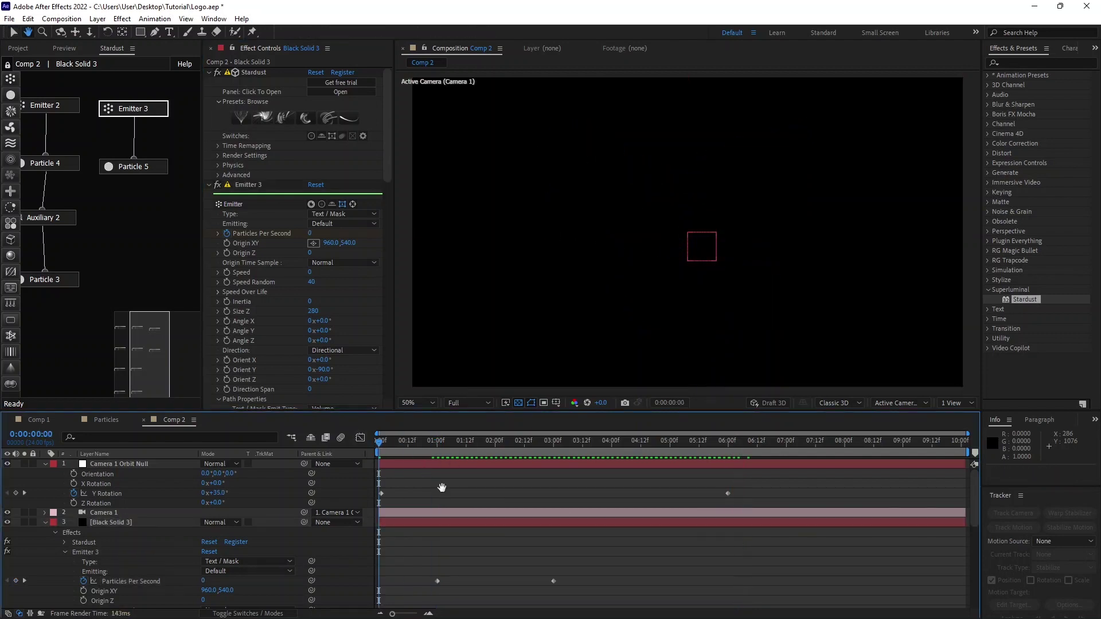
key(space)
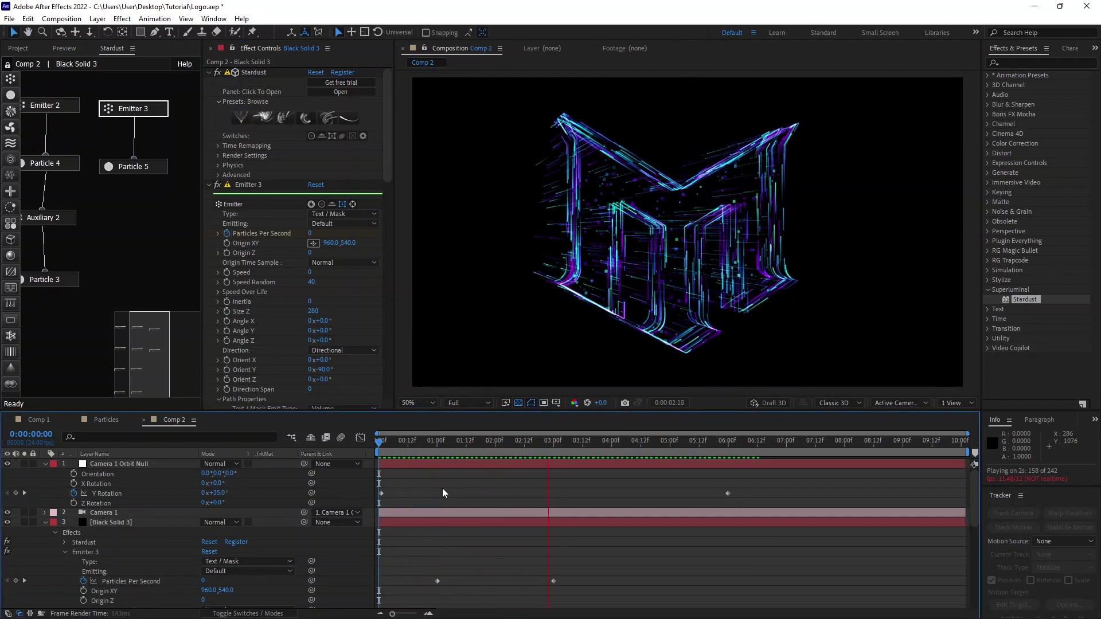
click(133, 166)
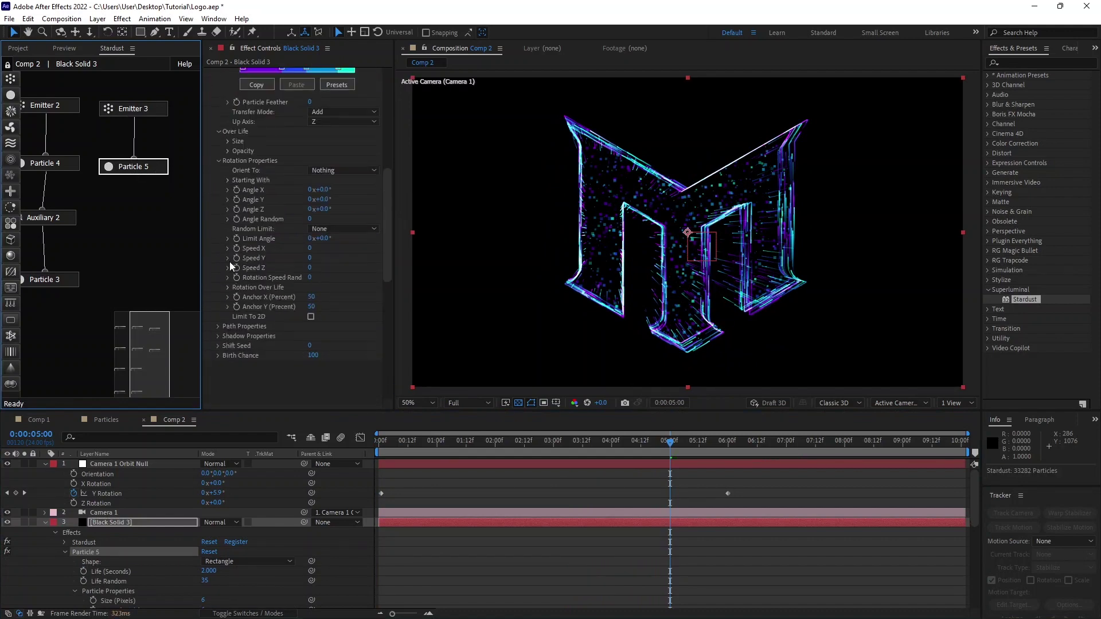
scroll(226, 275, down, 3)
scroll(217, 275, up, 3)
click(219, 262)
click(228, 342)
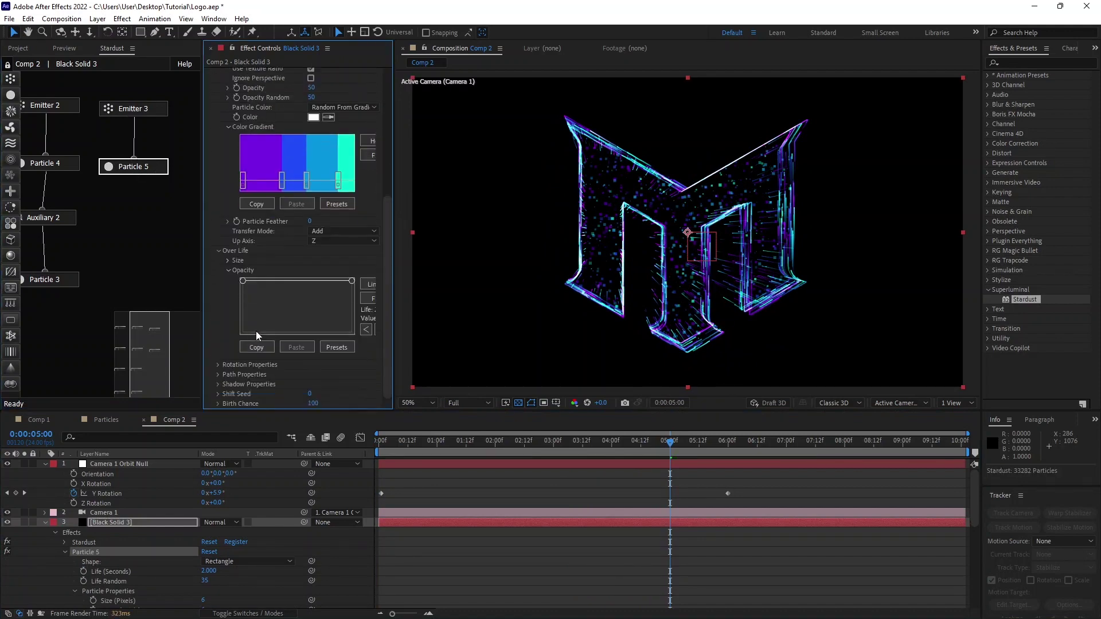
drag(262, 332, 329, 332)
Step: Raise Particle 5's Life Random to 66
click(160, 170)
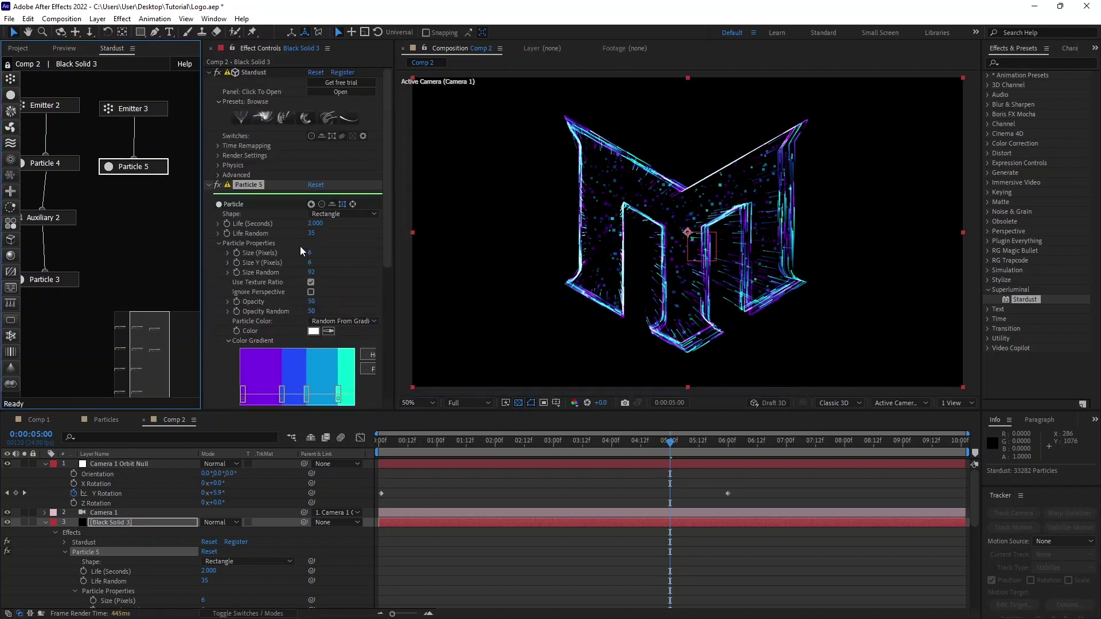
drag(321, 235, 339, 235)
scroll(290, 250, down, 2)
scroll(236, 271, down, 2)
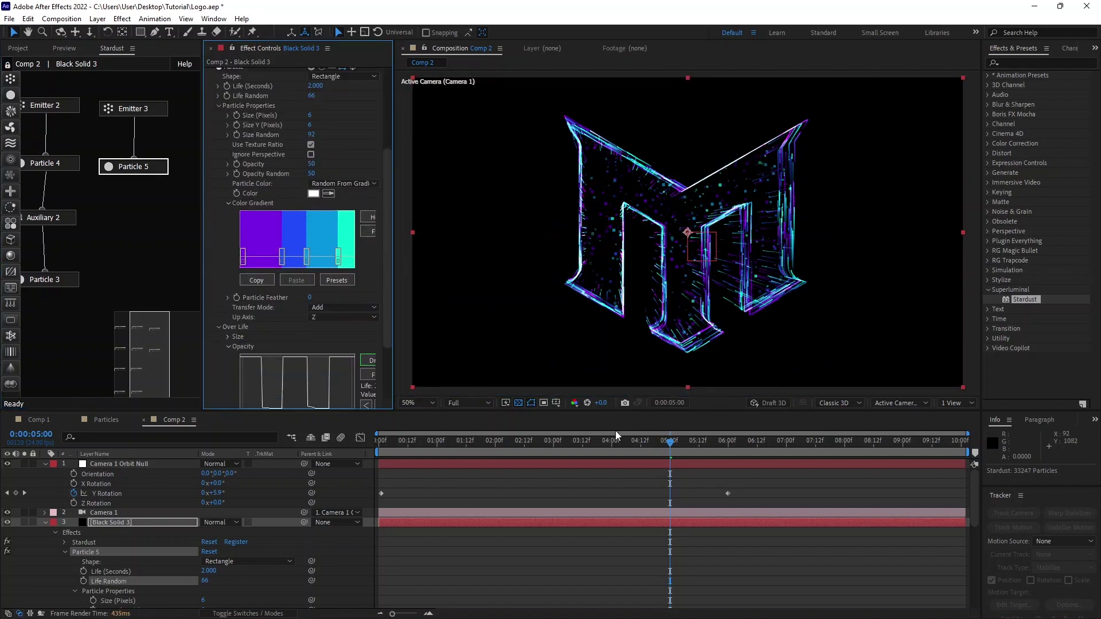
click(133, 109)
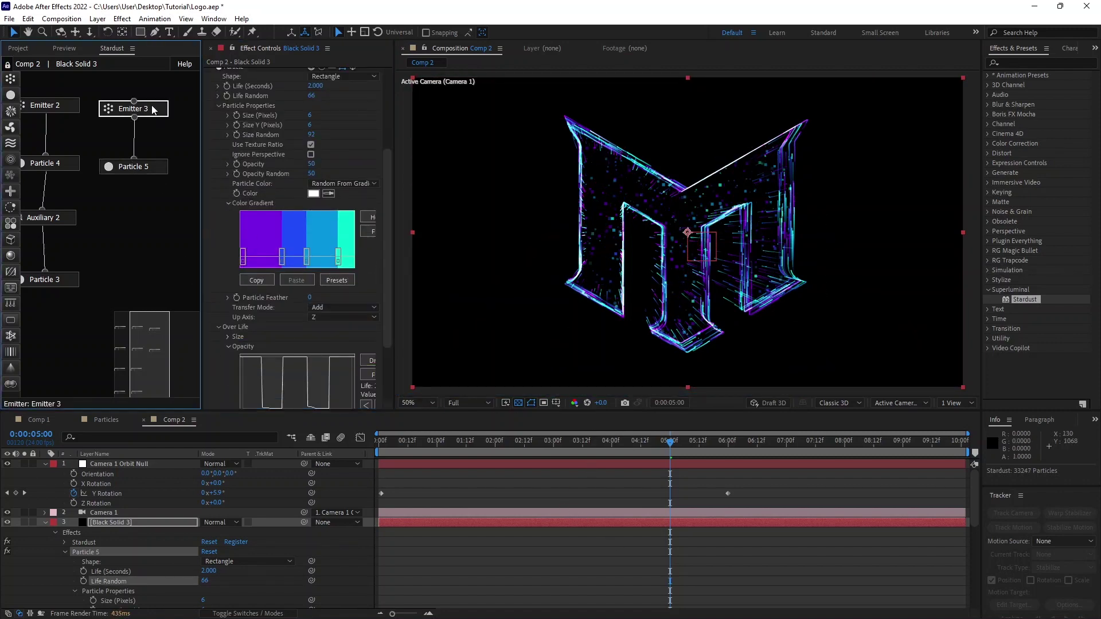
Step: Scrub Emitter 3's particle rate at 3 seconds up to 981 per second and preview it
click(553, 442)
drag(313, 235, 346, 233)
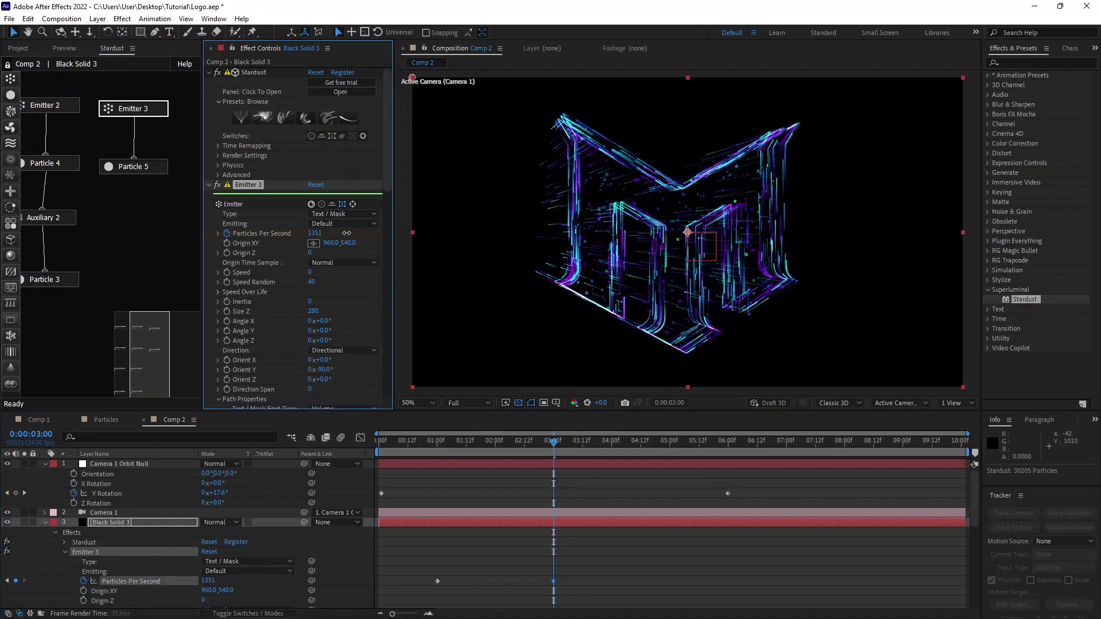
drag(639, 451, 650, 451)
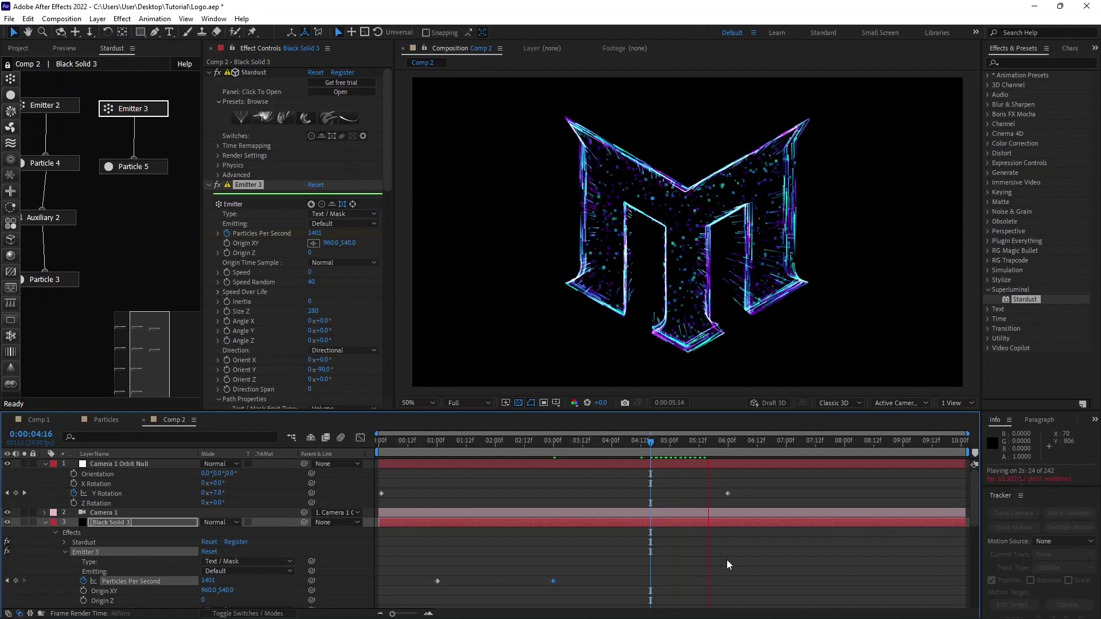
key(space)
key(space)
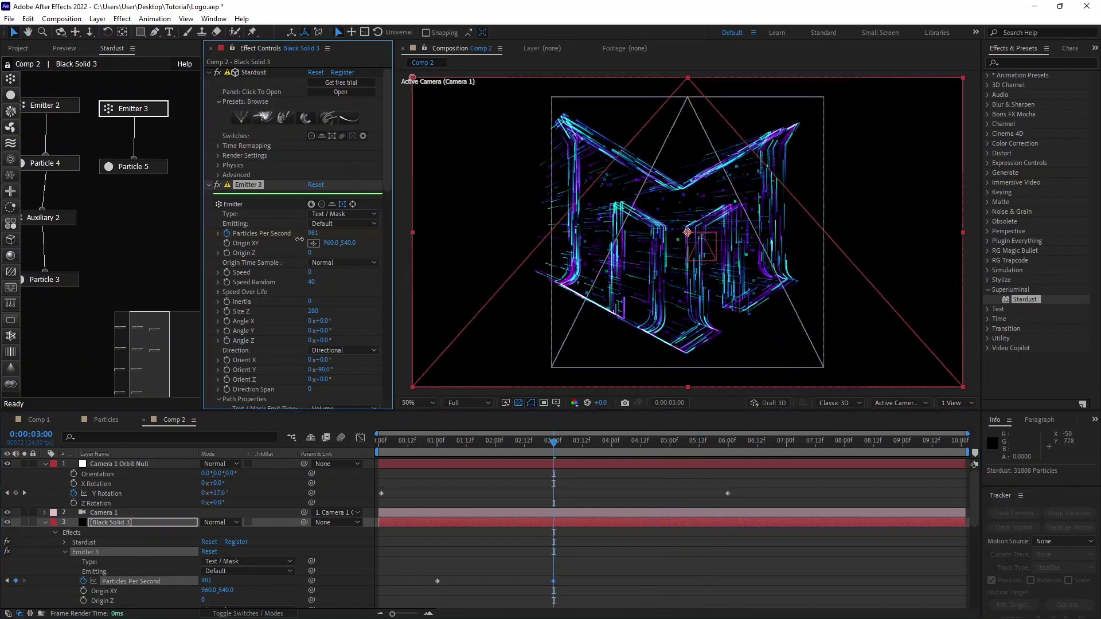
key(space)
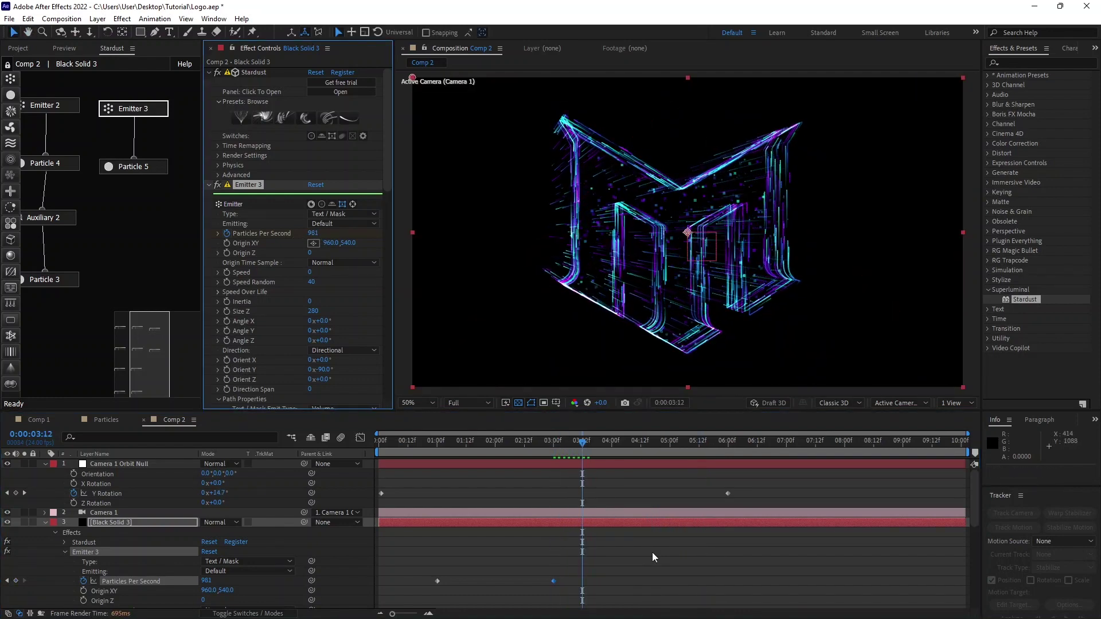
click(44, 522)
Step: Pre-compose the top four layers into a precomp named 'Particles'
click(45, 463)
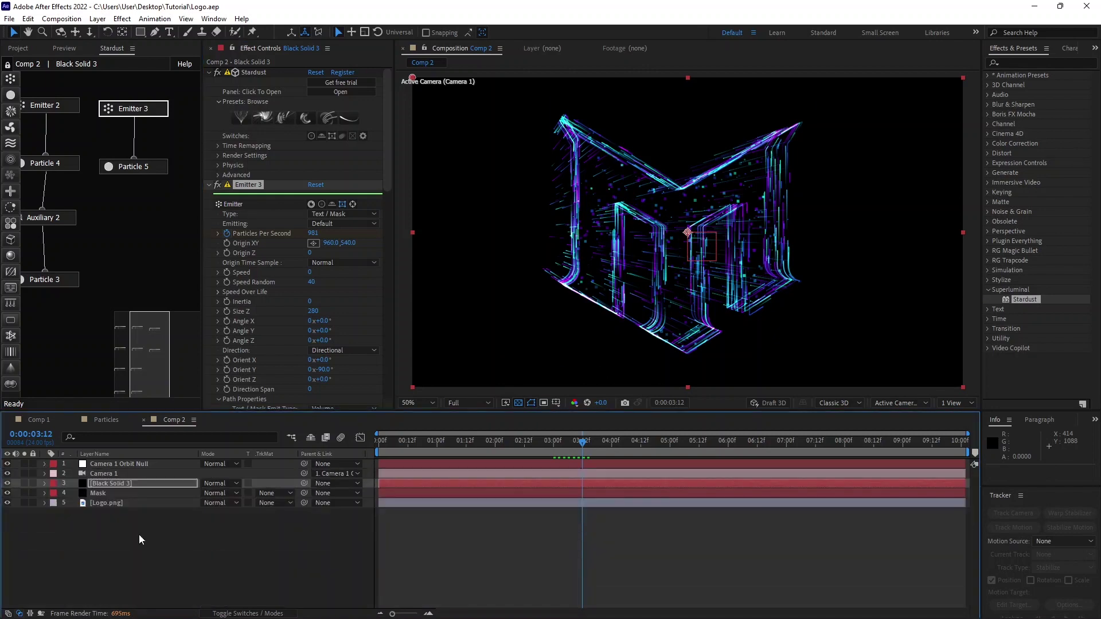
click(115, 492)
shift+click(111, 464)
right_click(119, 483)
click(146, 439)
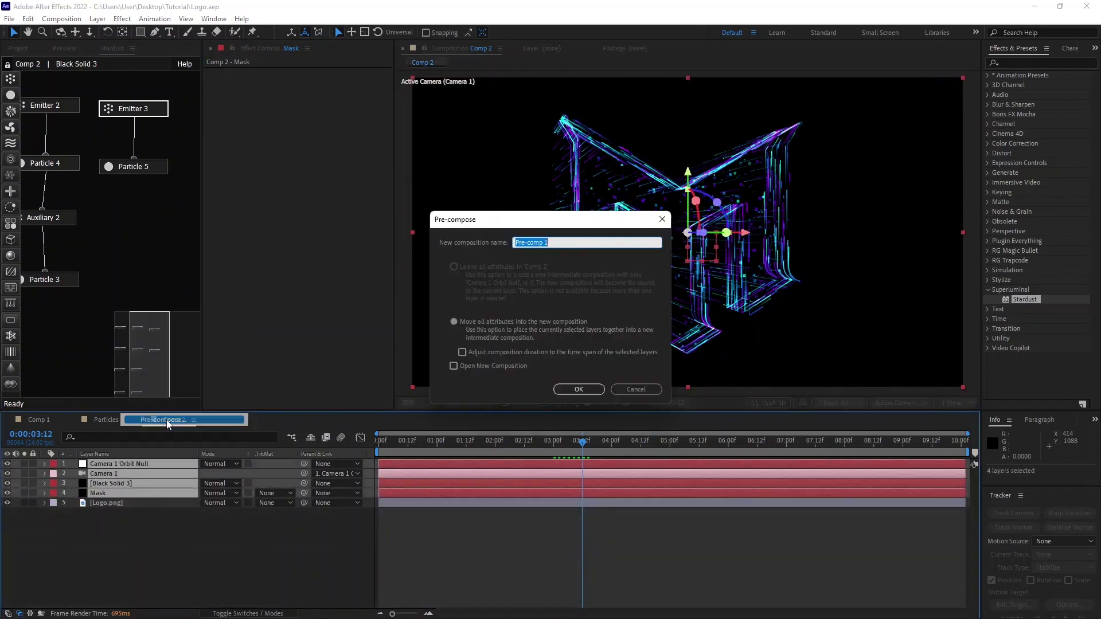
text(Particles)
key(Return)
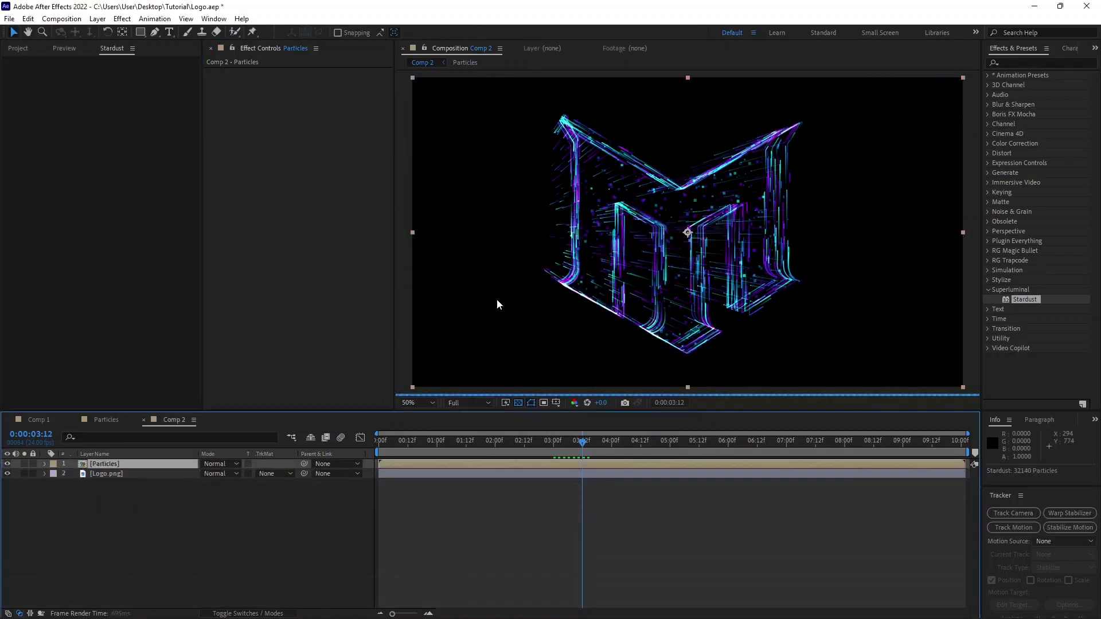
click(117, 463)
Step: Duplicate the Particles layer and give the top copy a Glow with radius 130
key(ctrl+d)
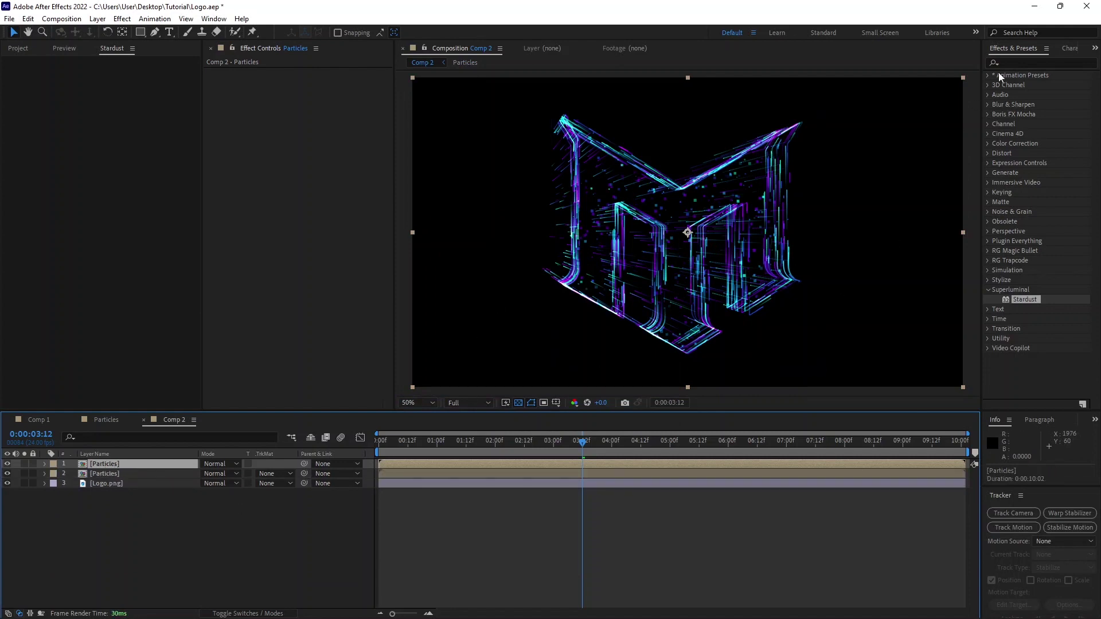
click(1013, 62)
click(26, 464)
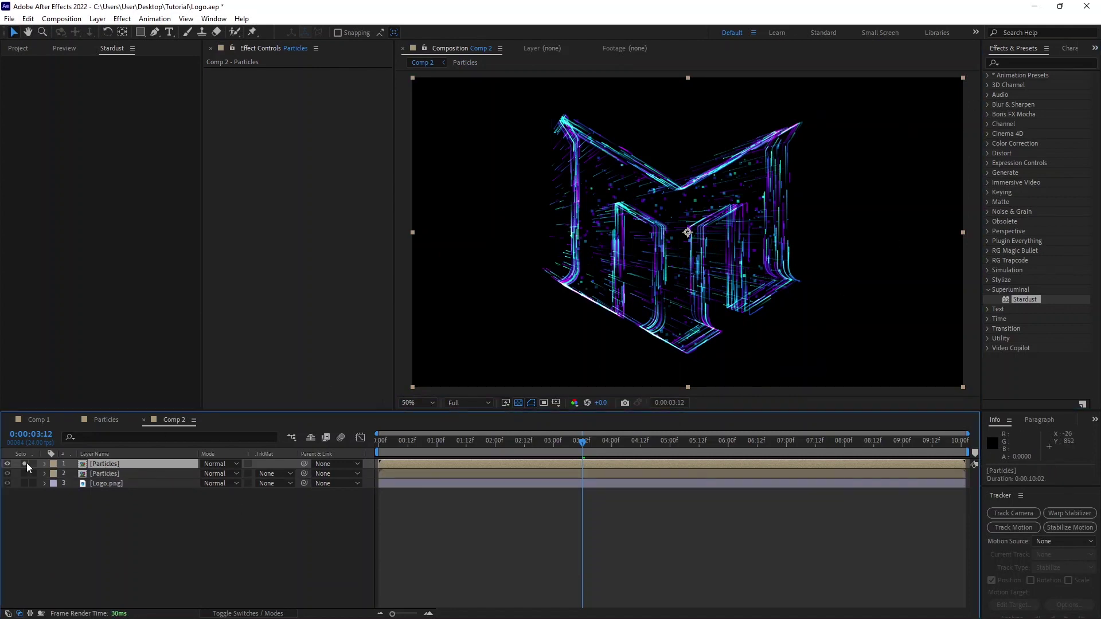
click(1015, 61)
text(glow)
drag(1030, 153, 145, 462)
drag(314, 100, 379, 100)
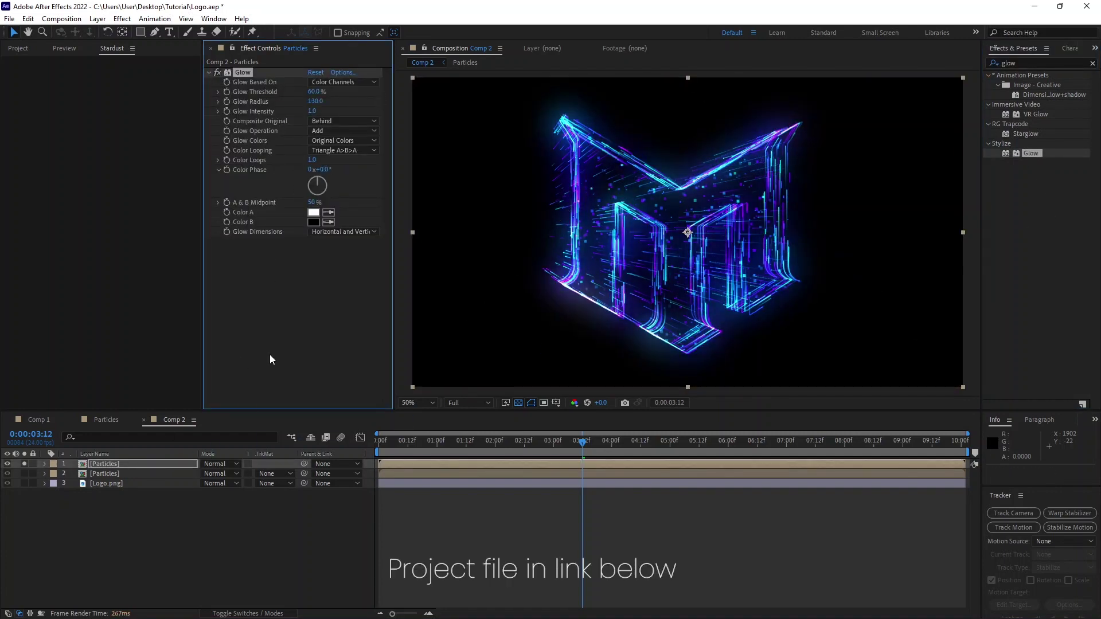
Step: Set the glowing Particles copy to Add blending at 50% opacity
click(219, 464)
click(249, 309)
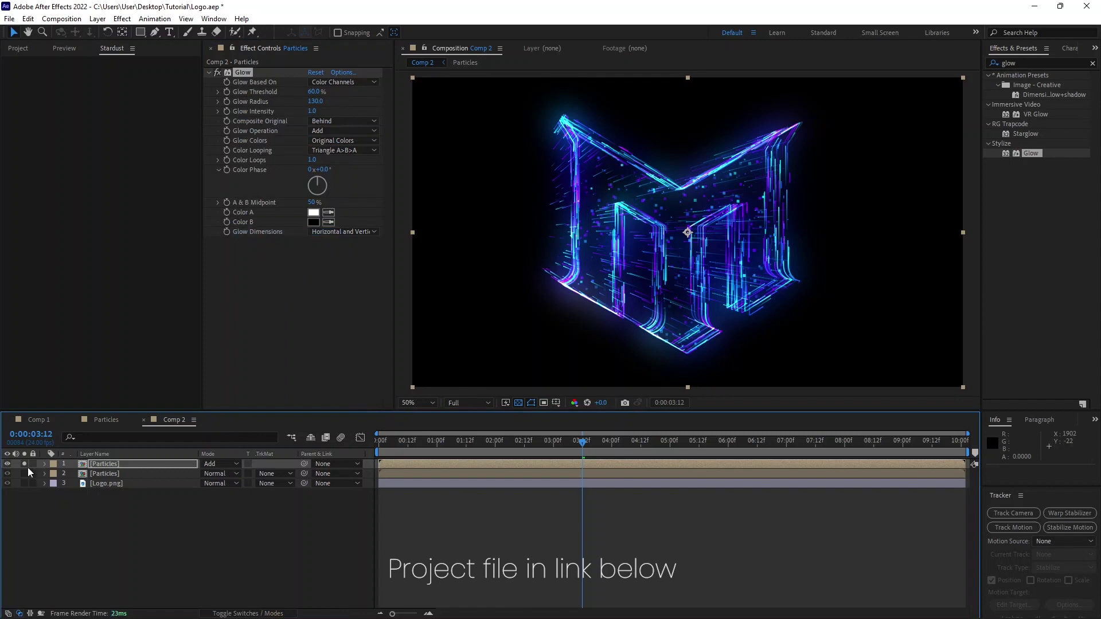
click(164, 528)
click(151, 466)
text(t)
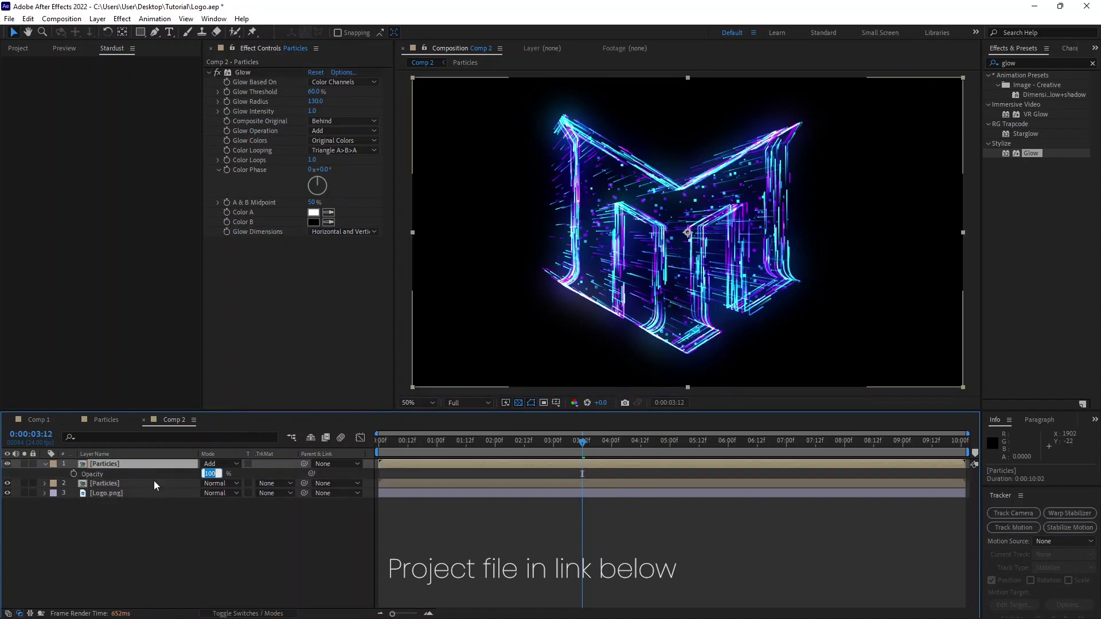
text(50)
key(Return)
drag(582, 443, 718, 446)
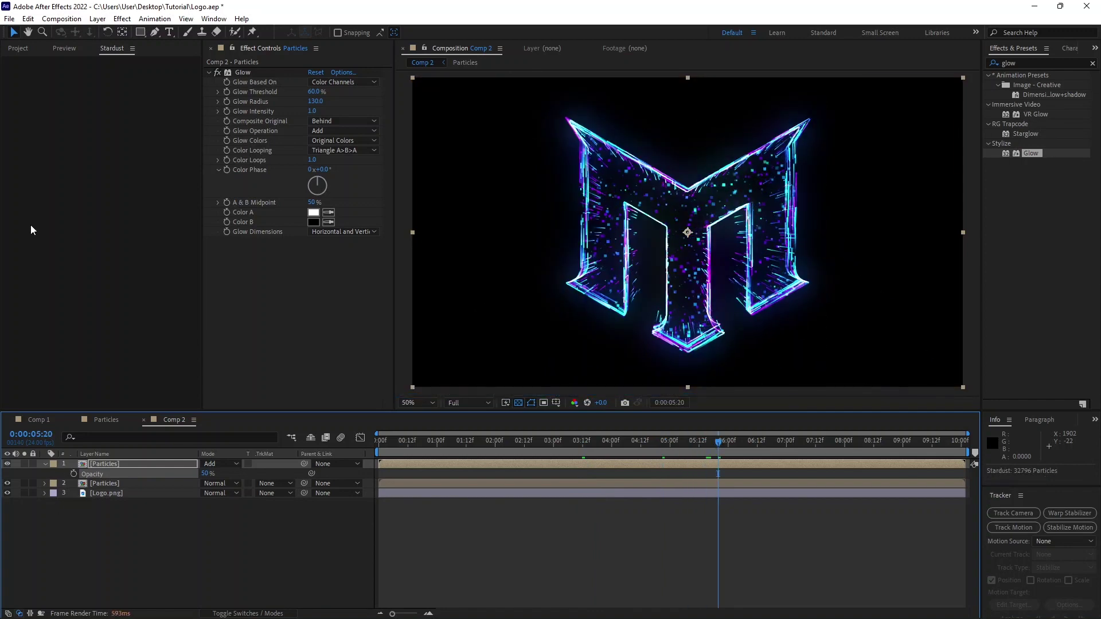
key(ctrl+0)
Step: Put Black Solid 3 at Comp 2's bottom and apply Gradient Ramp with dark purple end colour 0E002F
drag(47, 250, 112, 509)
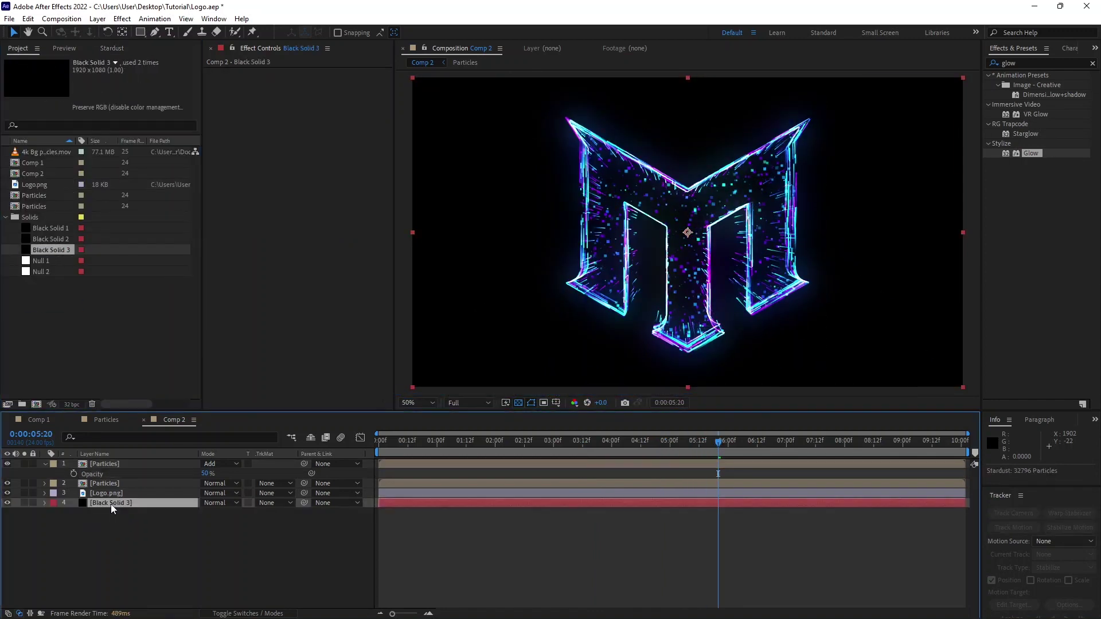
click(1092, 63)
text(ramp)
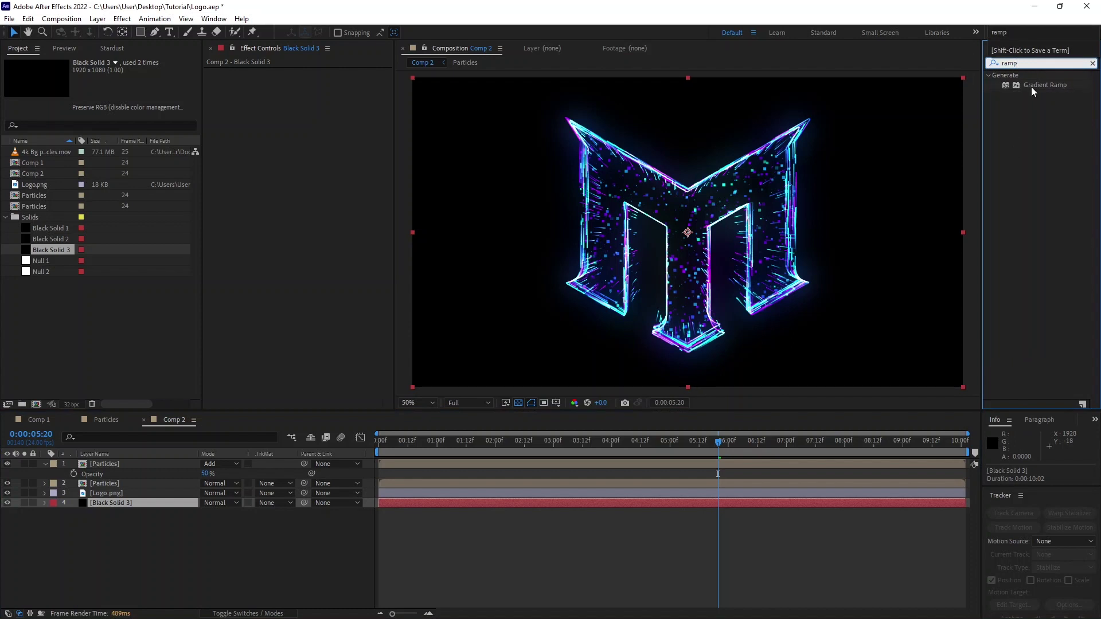
drag(1031, 86, 139, 505)
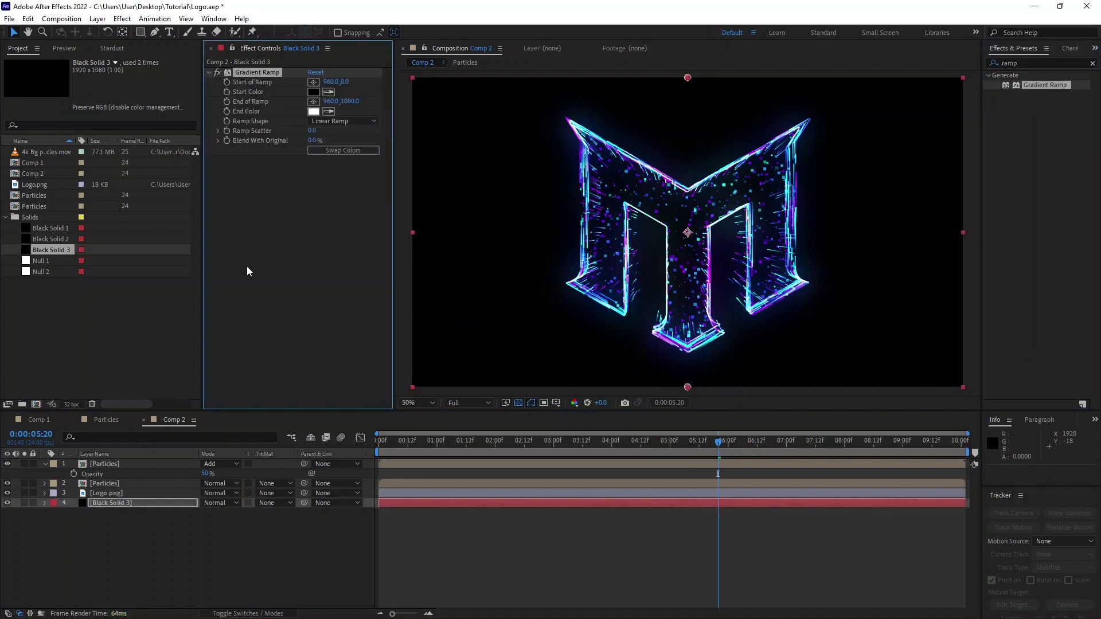
click(314, 112)
click(292, 354)
drag(266, 417, 274, 431)
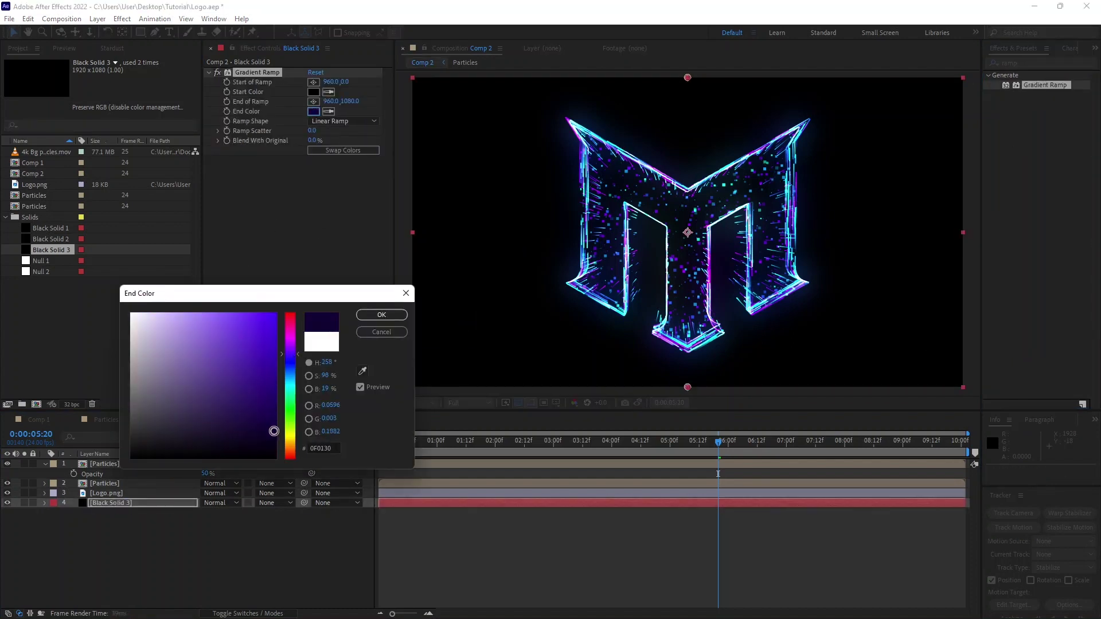
click(361, 317)
Step: Make the ramp radial, starting at the comp centre and ending past the bottom-left corner
double_click(98, 483)
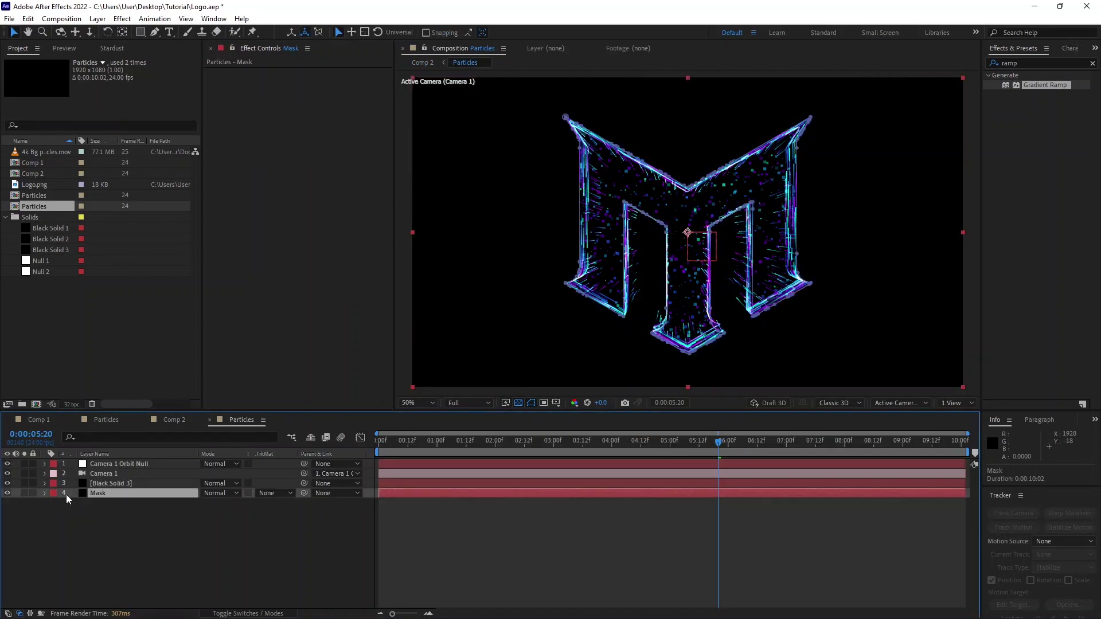
click(171, 419)
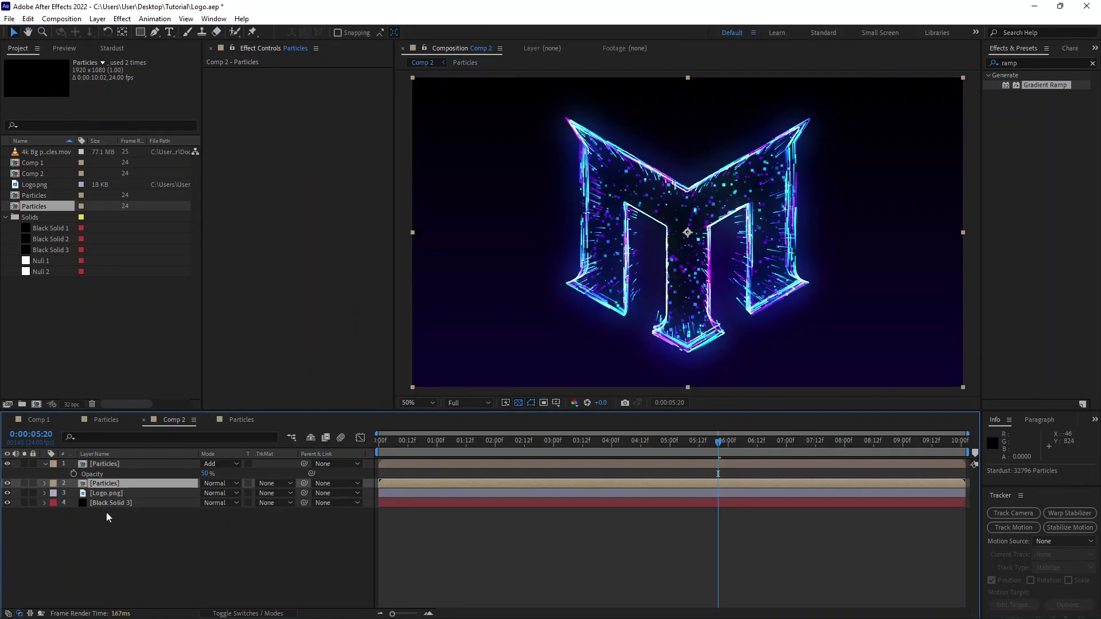
click(106, 503)
click(343, 121)
click(331, 151)
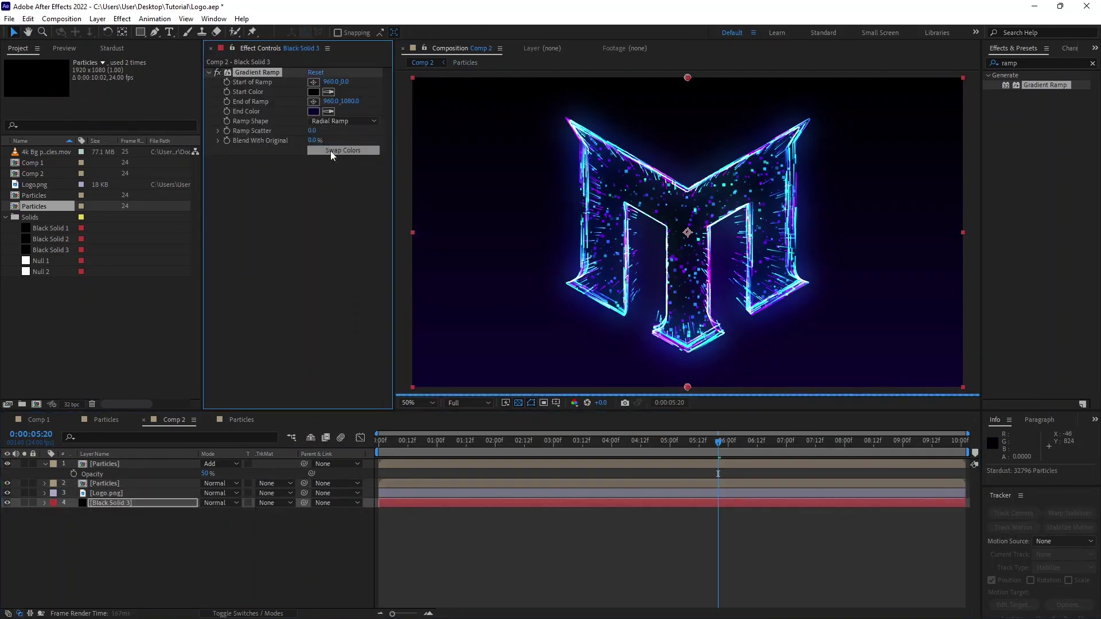
drag(688, 78, 686, 234)
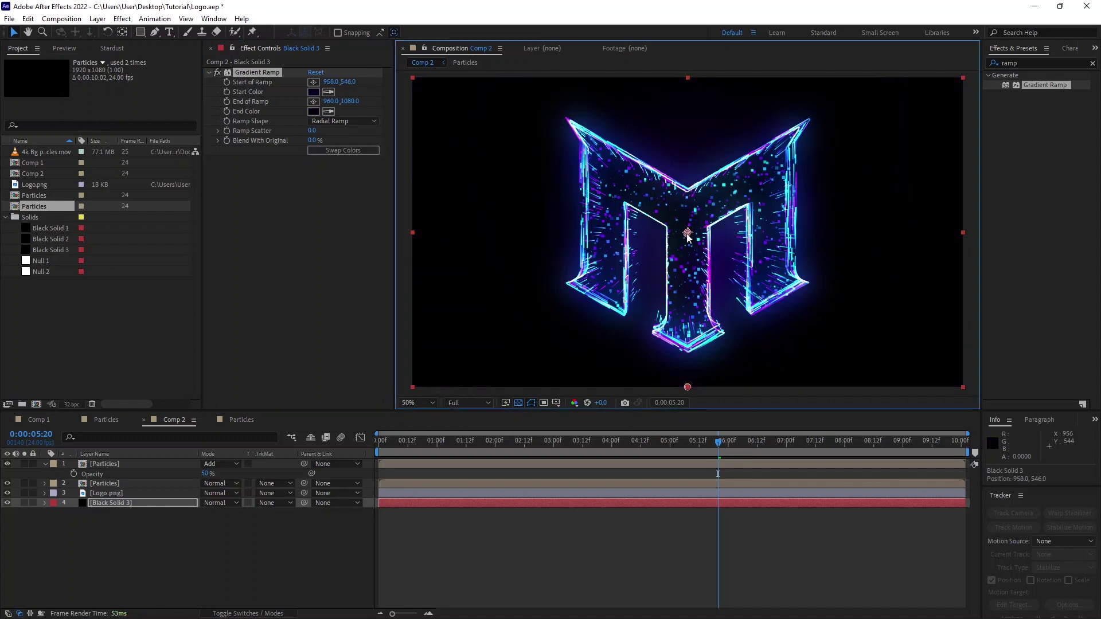
key(comma)
drag(551, 312, 546, 315)
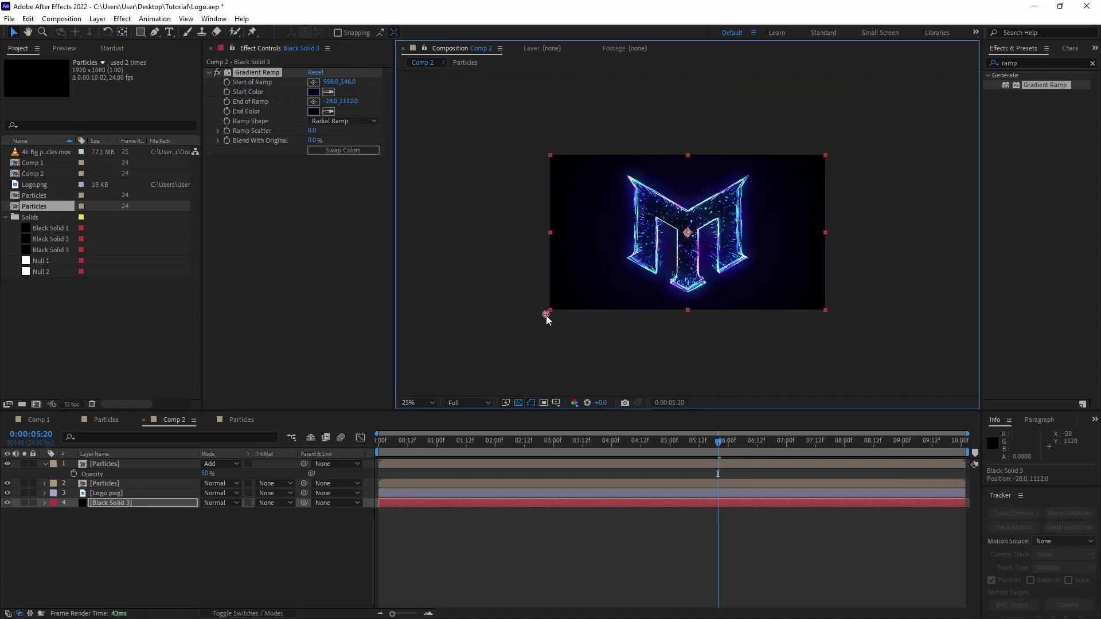
key(period)
Step: Set the second Particles layer's blend mode to Add and move to the 3-second mark
click(101, 485)
click(220, 483)
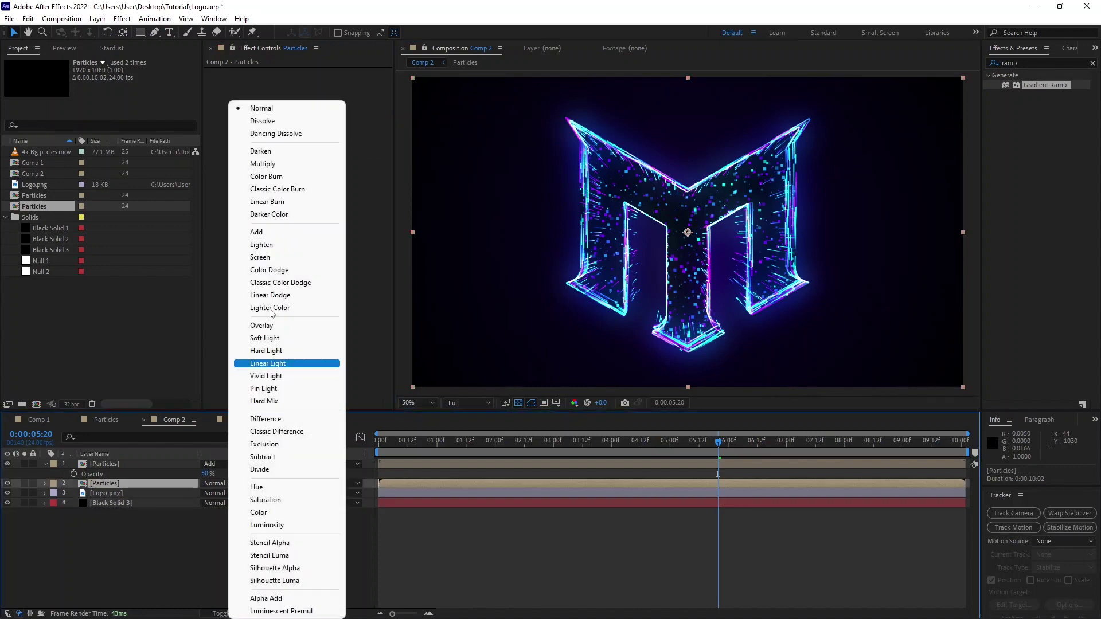
click(265, 232)
click(115, 494)
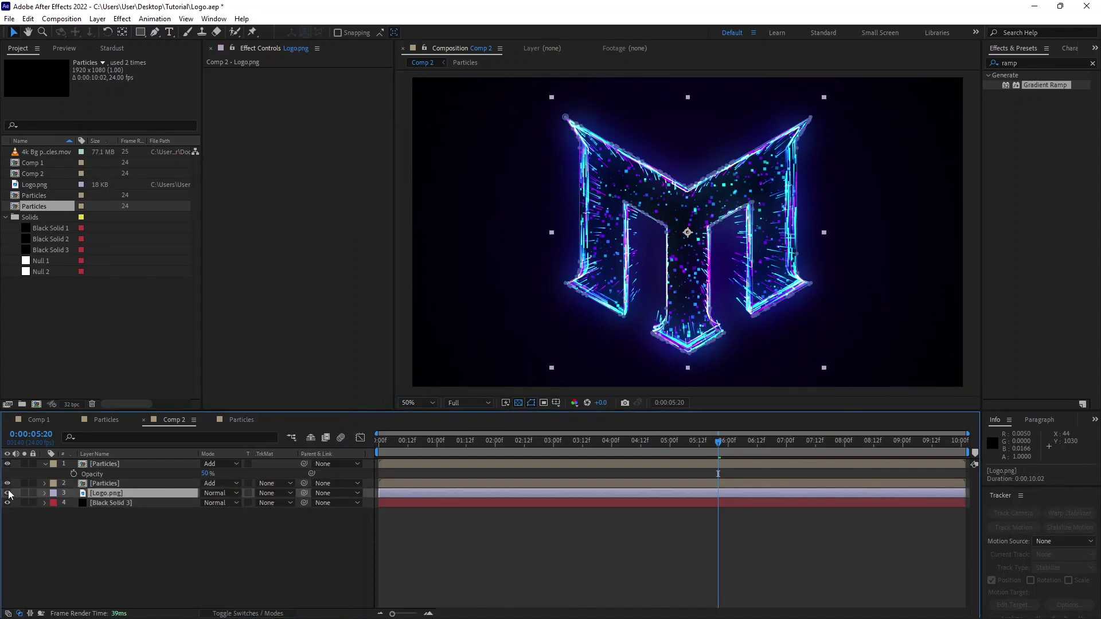
click(484, 552)
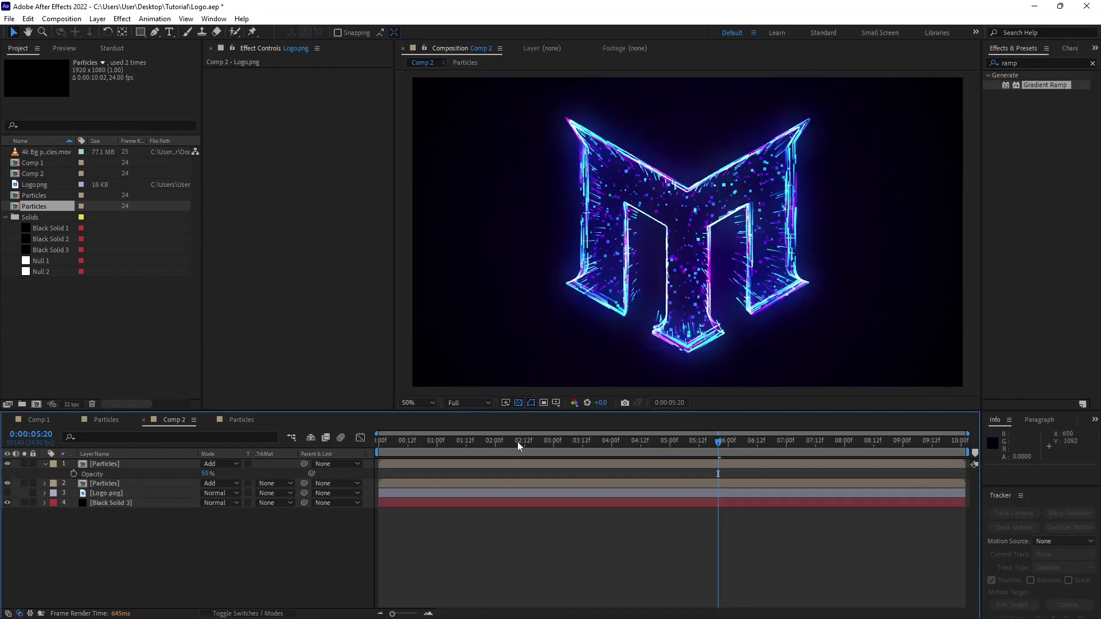
click(552, 441)
key(space)
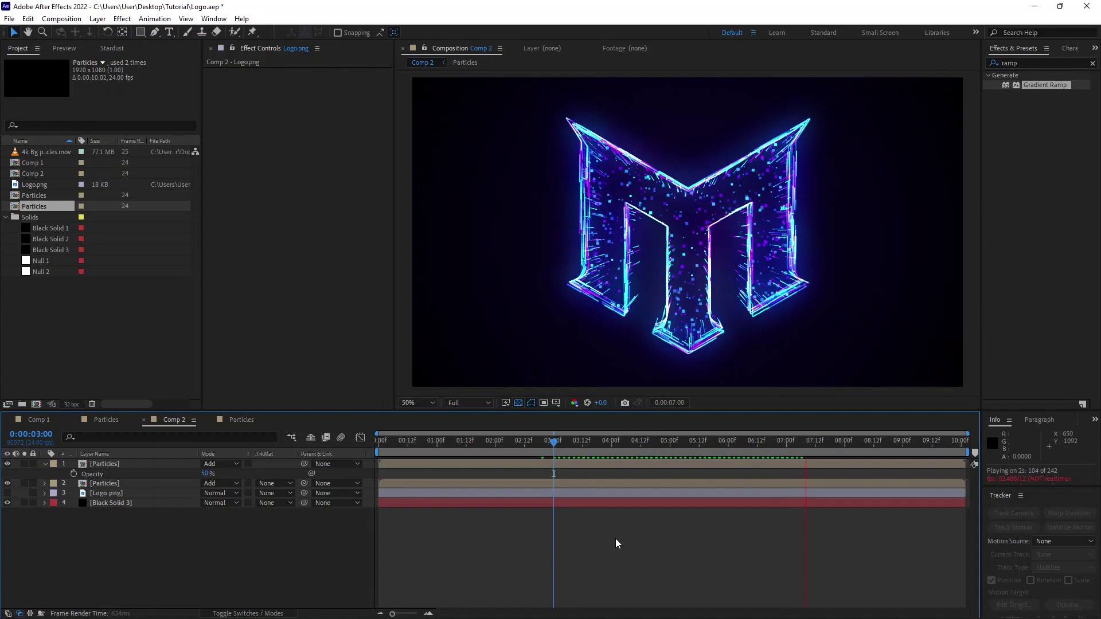
drag(552, 440, 378, 440)
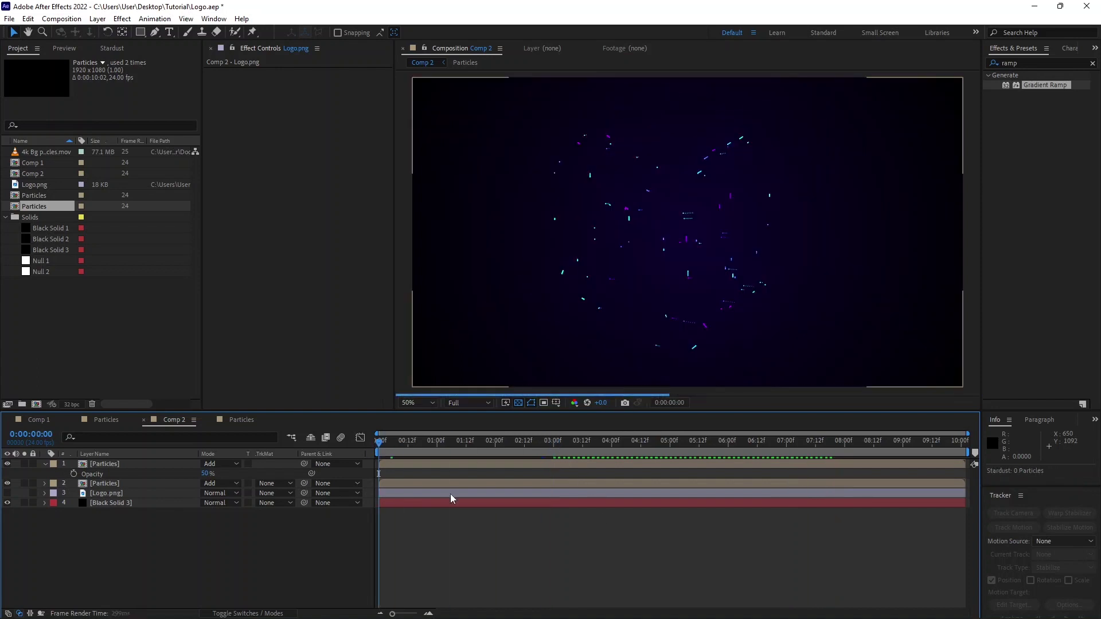
key(space)
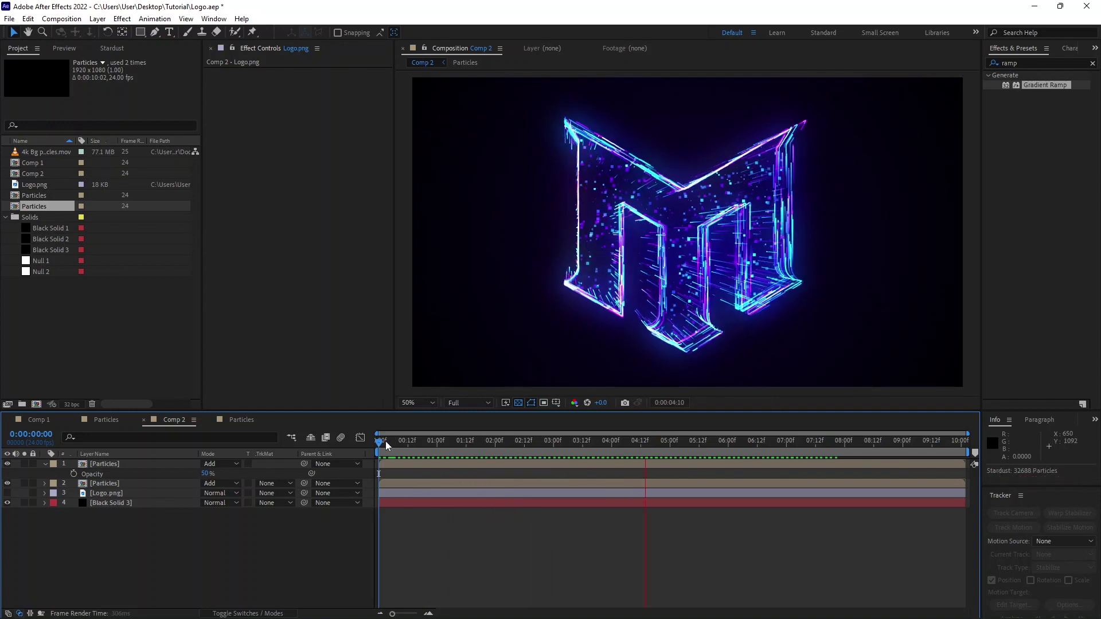
key(space)
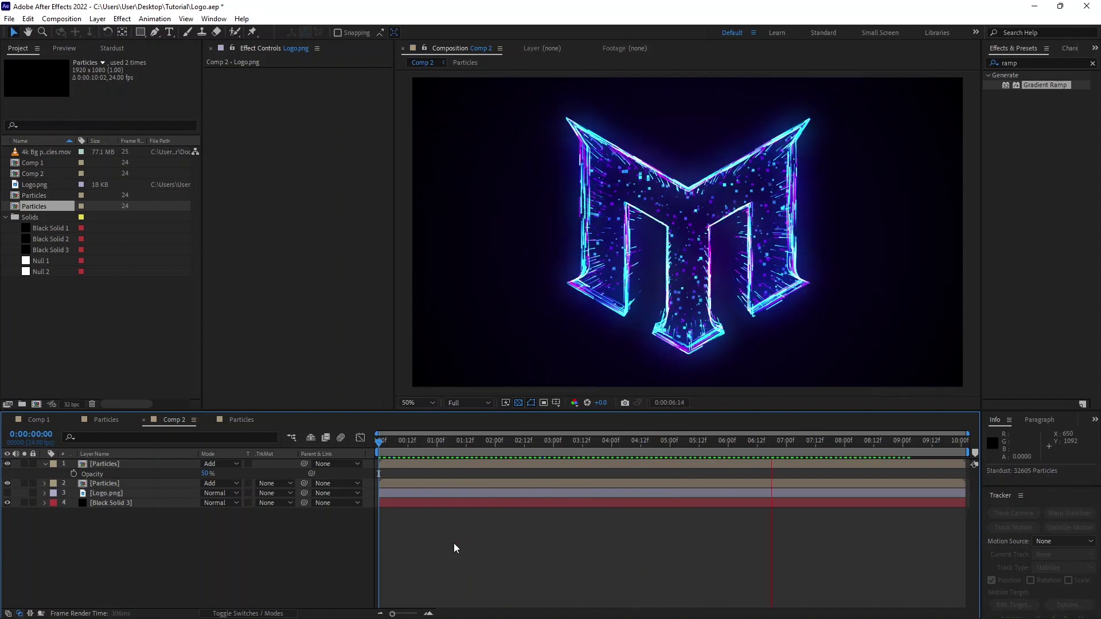
Step: Stretch the Camera 1 Orbit Null's first Y Rotation keyframe influence for a fast start, easing into 0° at 6 s
double_click(112, 463)
click(112, 463)
key(u)
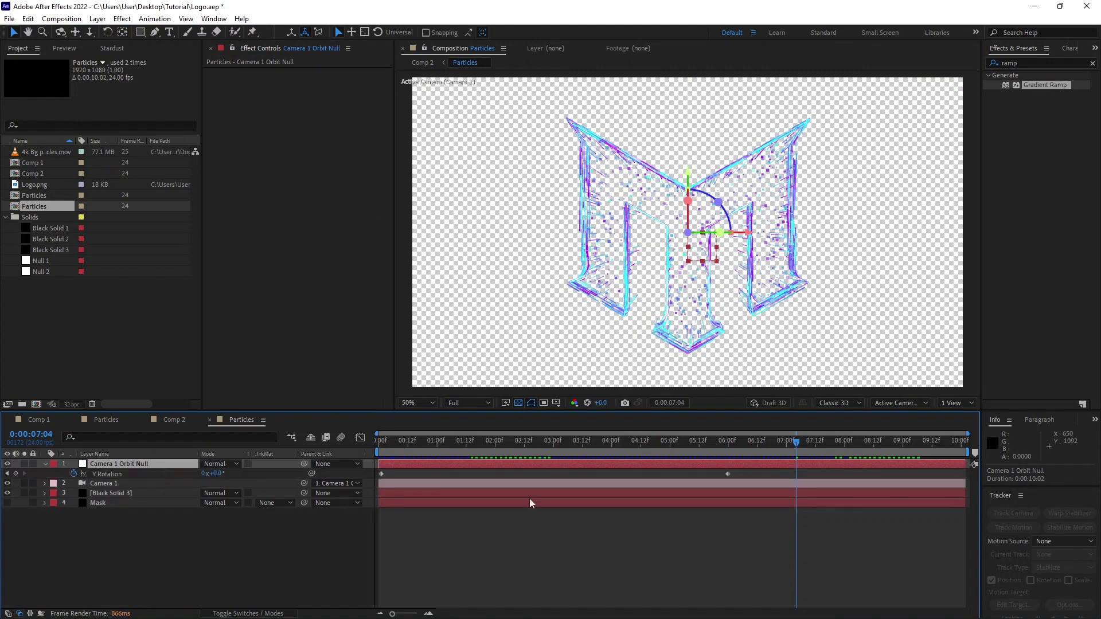
click(518, 402)
click(728, 442)
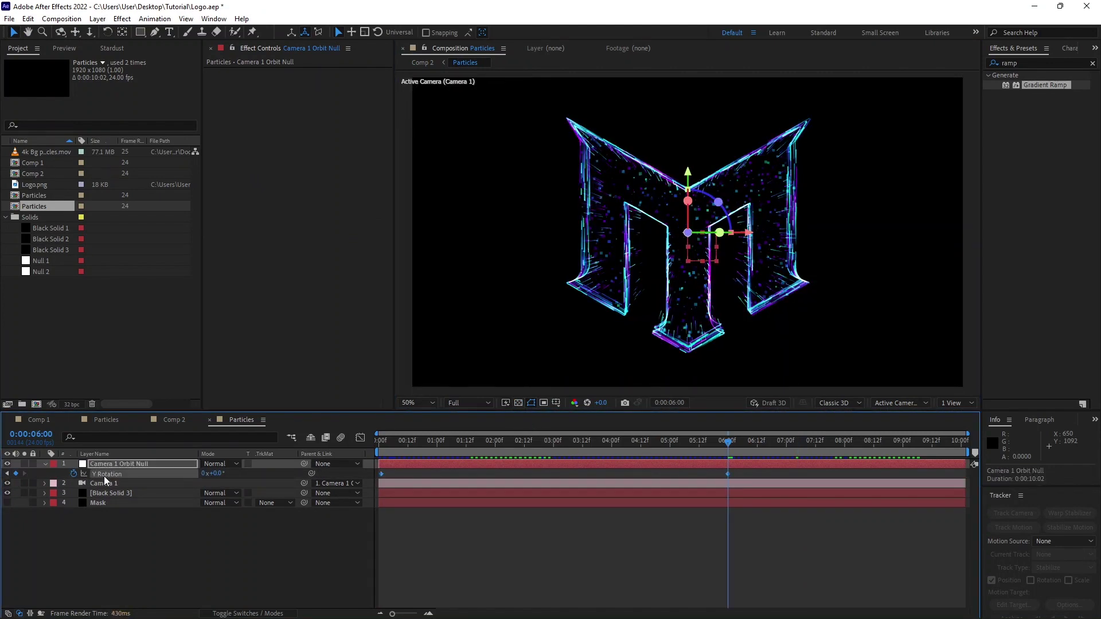
key(shift+F3)
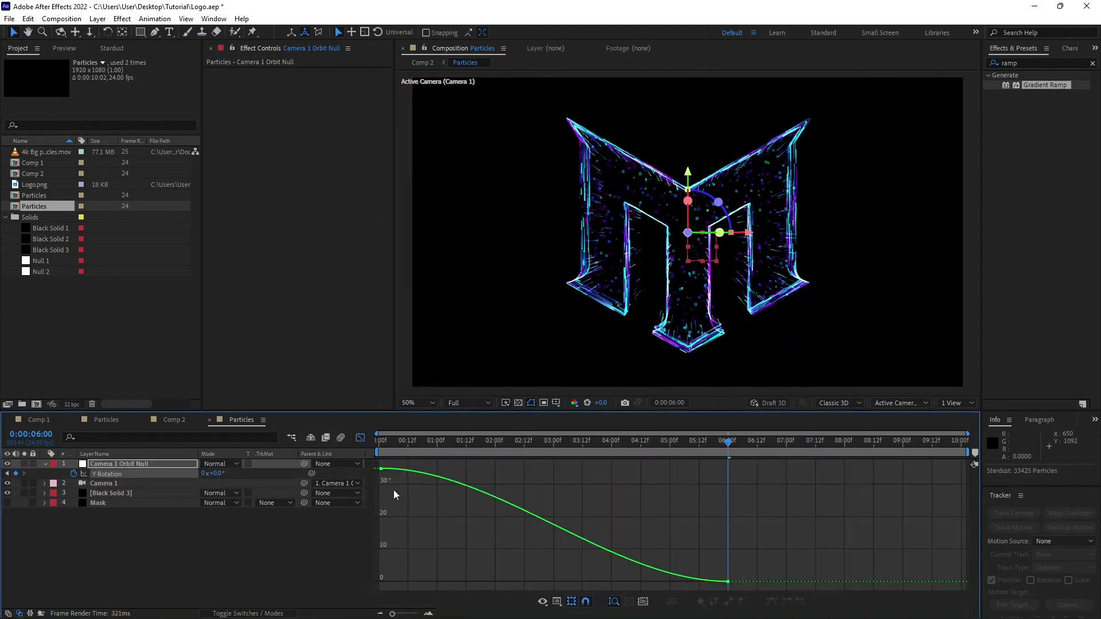
drag(497, 468, 465, 541)
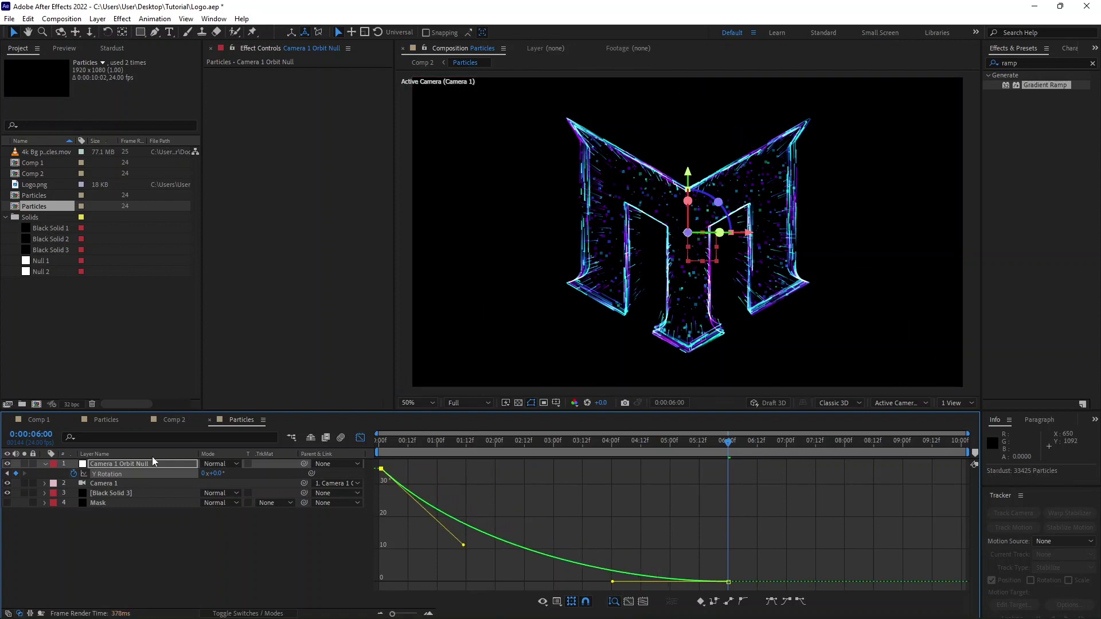
Step: Return to Comp 2 and preview the animation from the first frame
click(174, 419)
key(Home)
key(space)
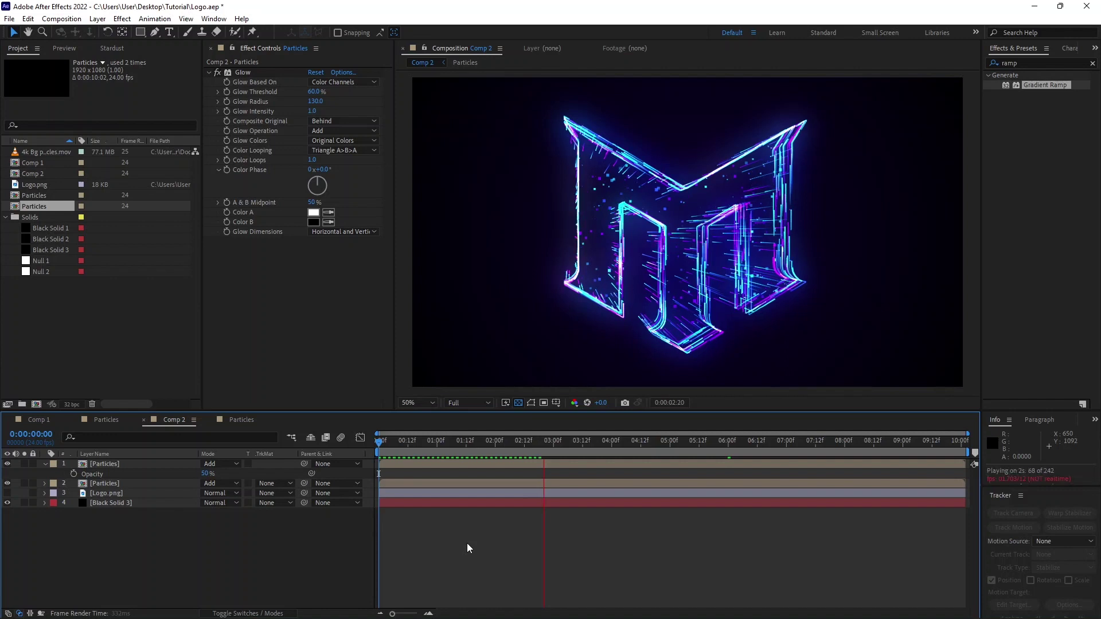
key(space)
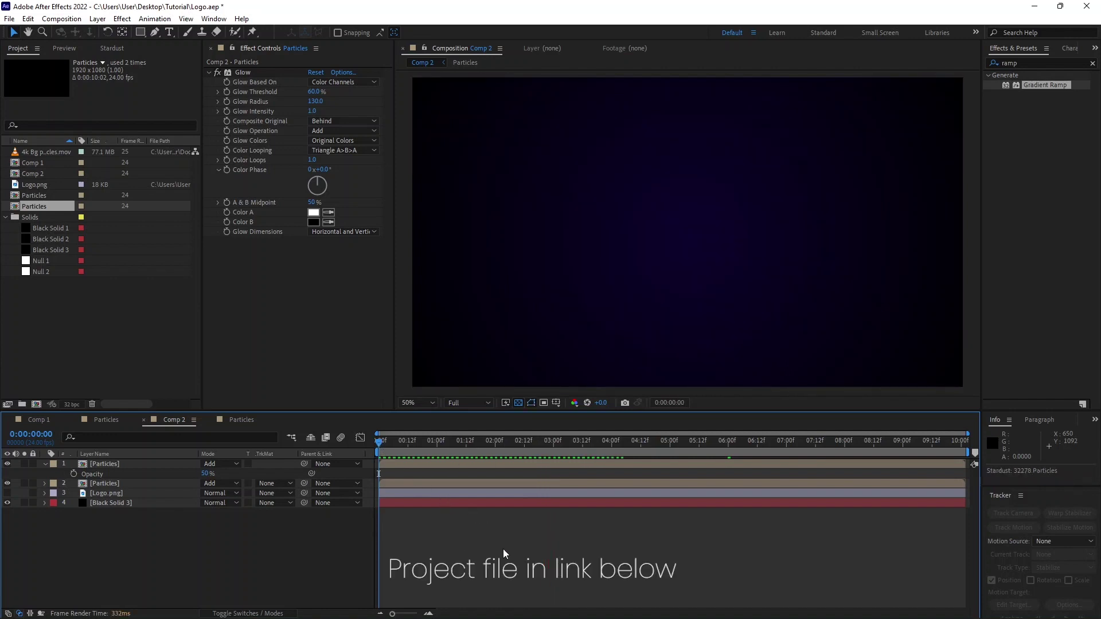
key(space)
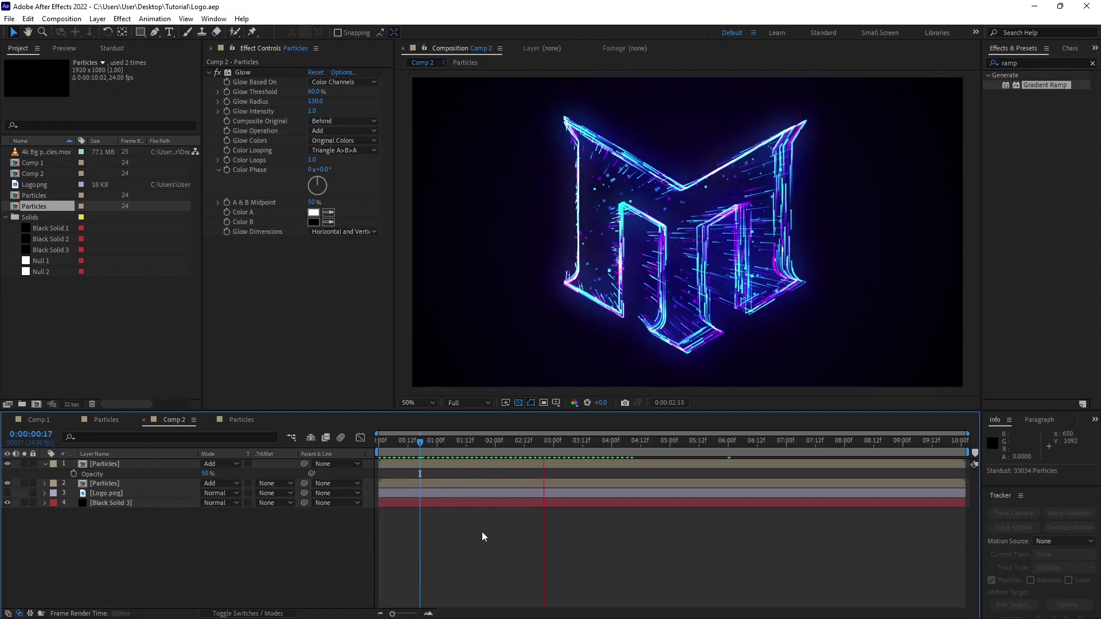
key(comma)
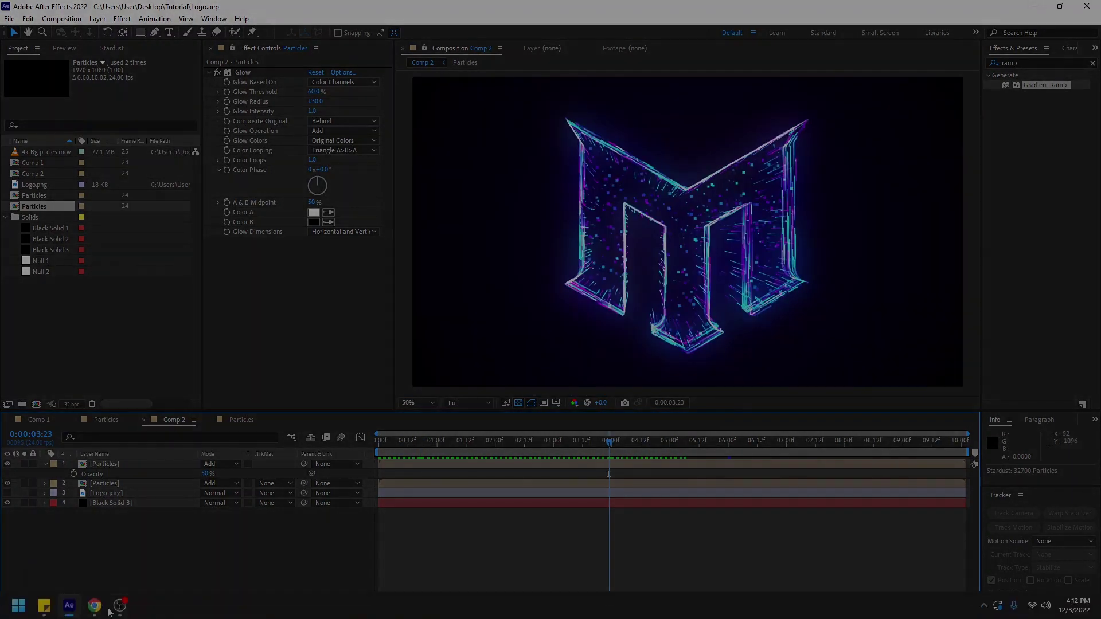
click(92, 608)
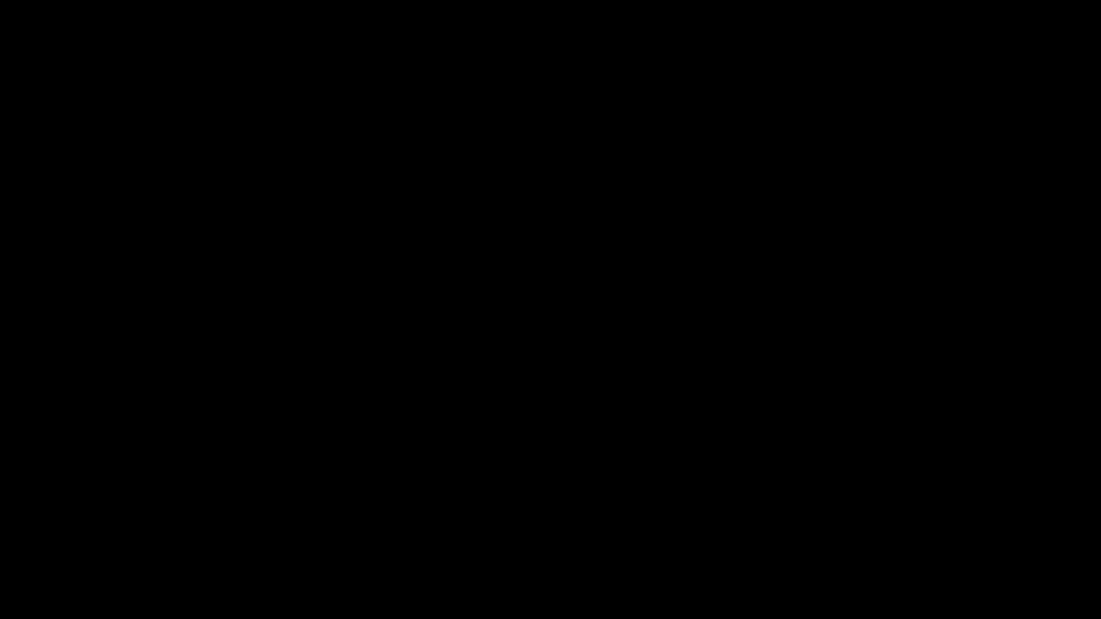